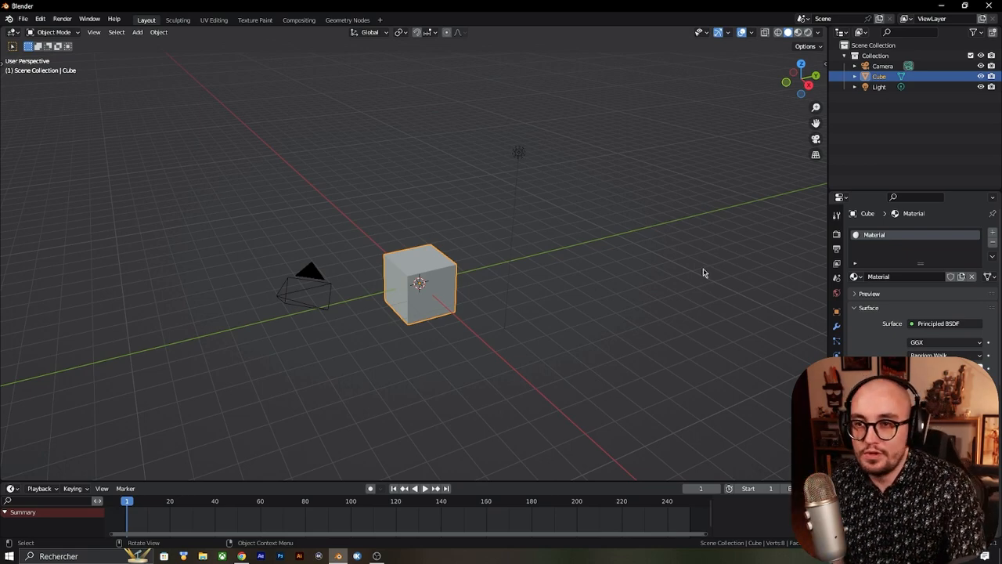
Step: Open the add-on preferences and install the MixTure add-on from the MixTure.zip file
click(632, 249)
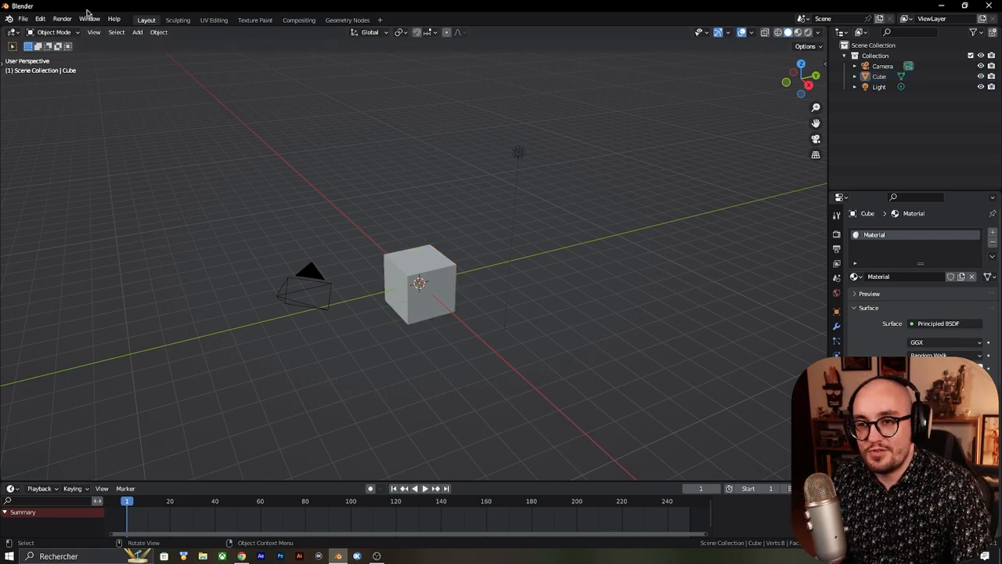
click(41, 19)
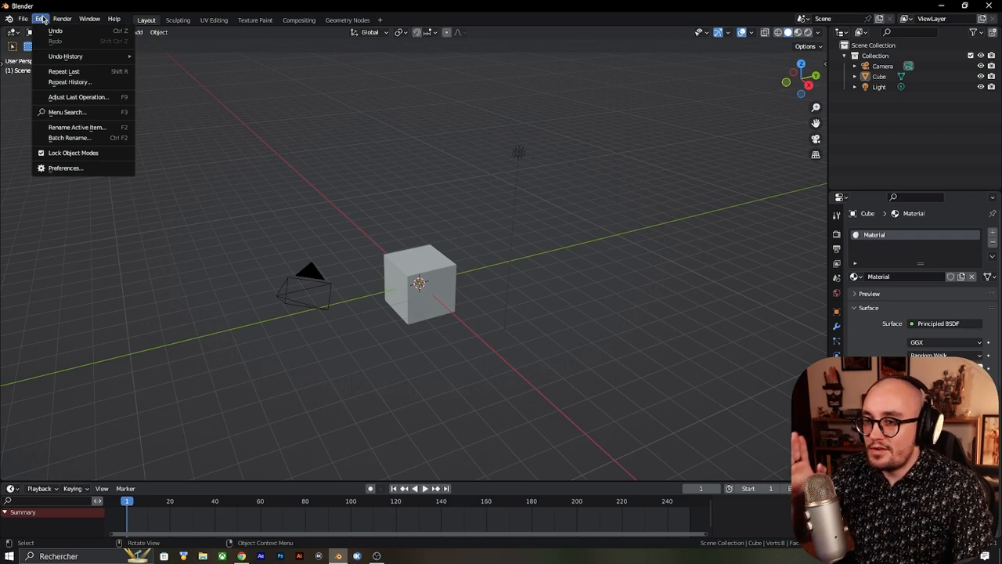
click(67, 168)
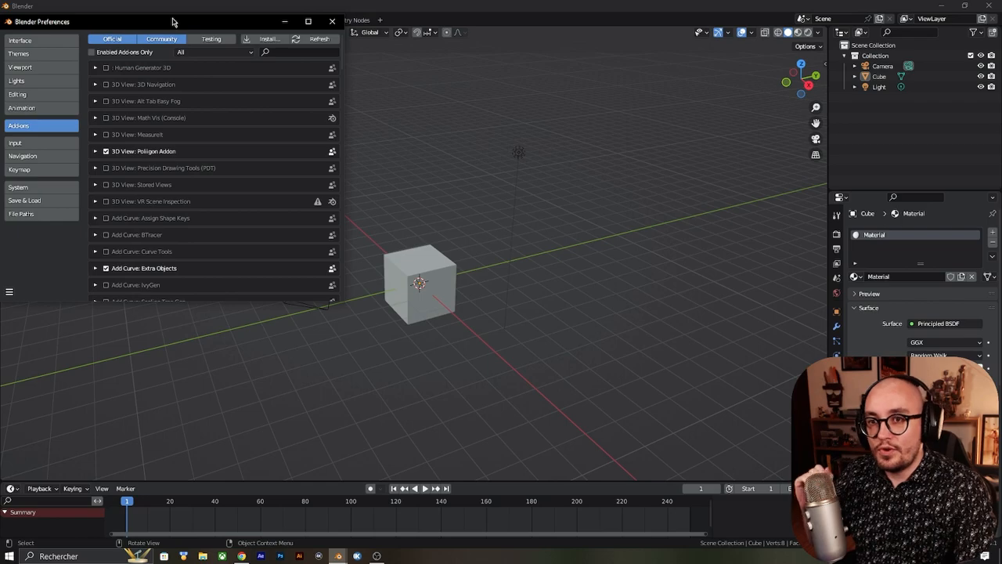
drag(172, 21, 185, 45)
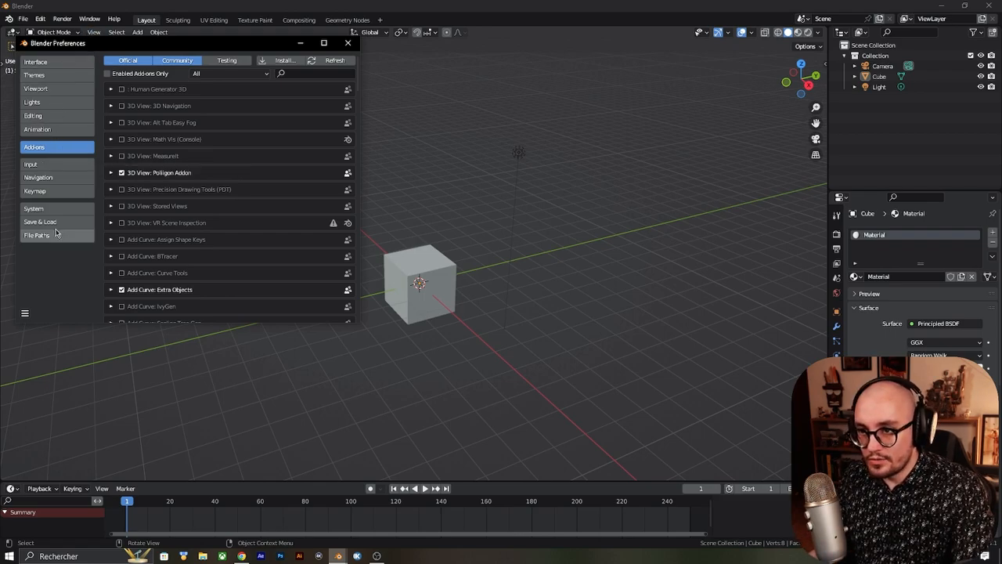
click(285, 62)
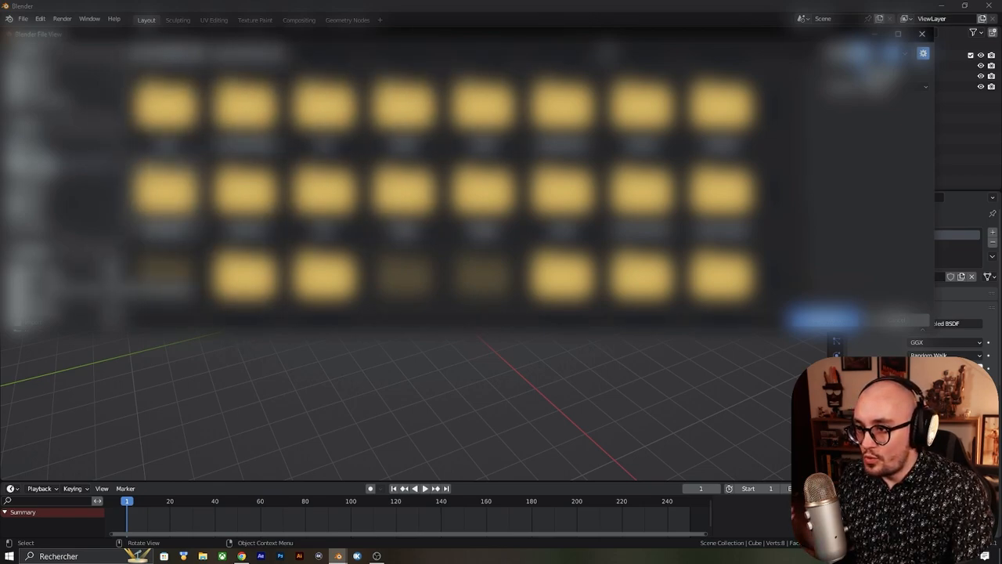
scroll(56, 215, down, 5)
click(57, 216)
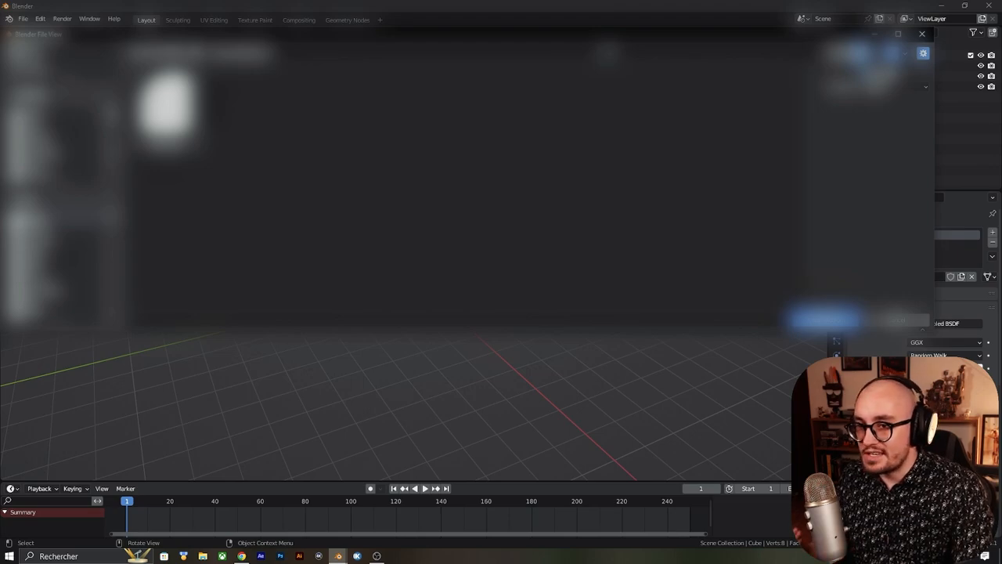
double_click(168, 108)
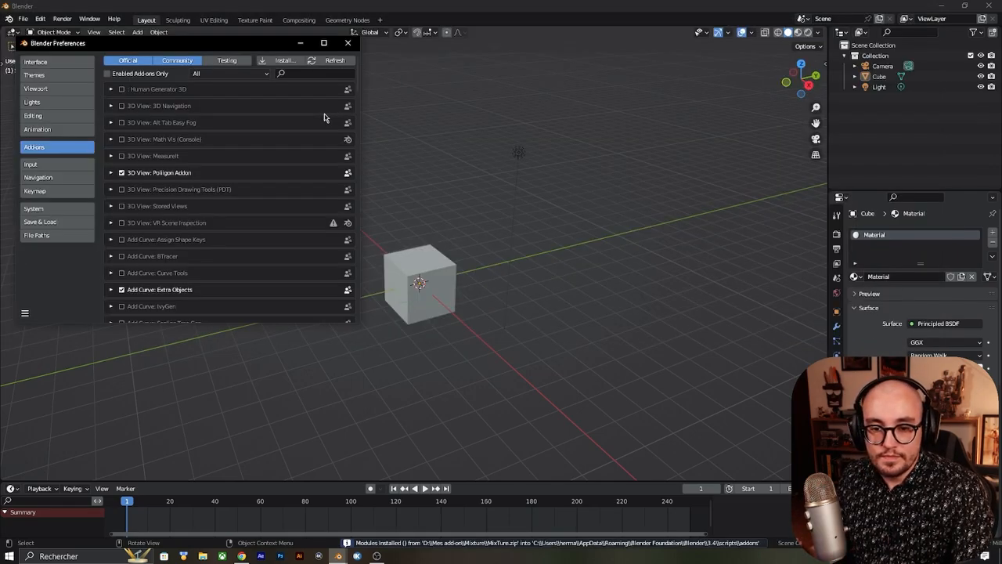
Step: Filter the add-ons by "mixture", expand the MixTure entry's details and close the preferences
click(307, 72)
text(mixture)
key(Return)
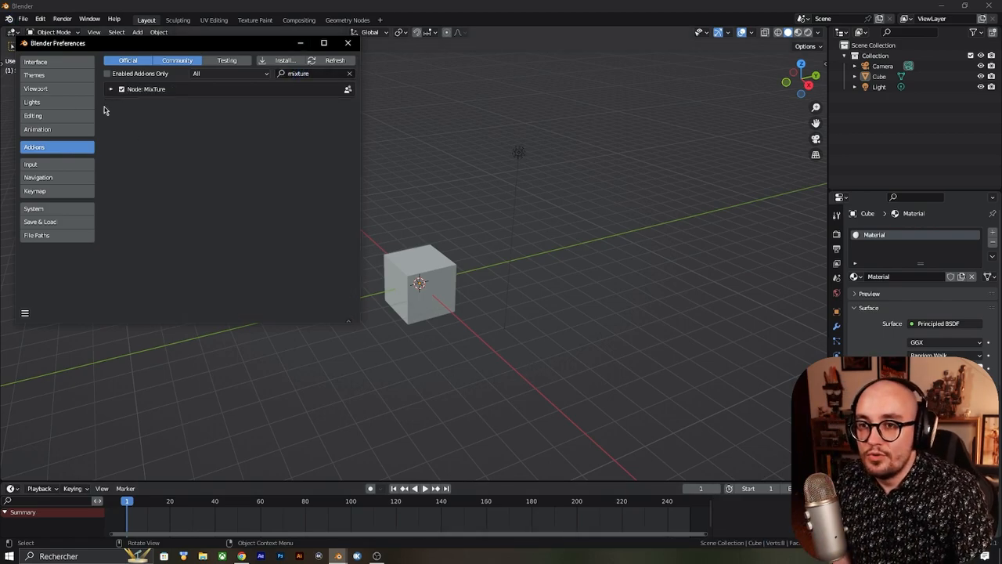
click(111, 90)
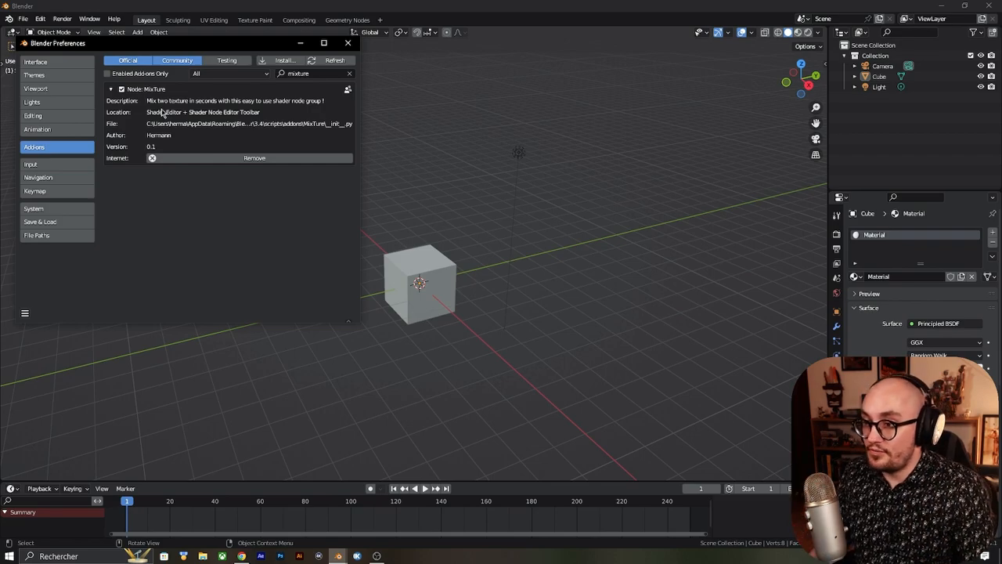
click(348, 42)
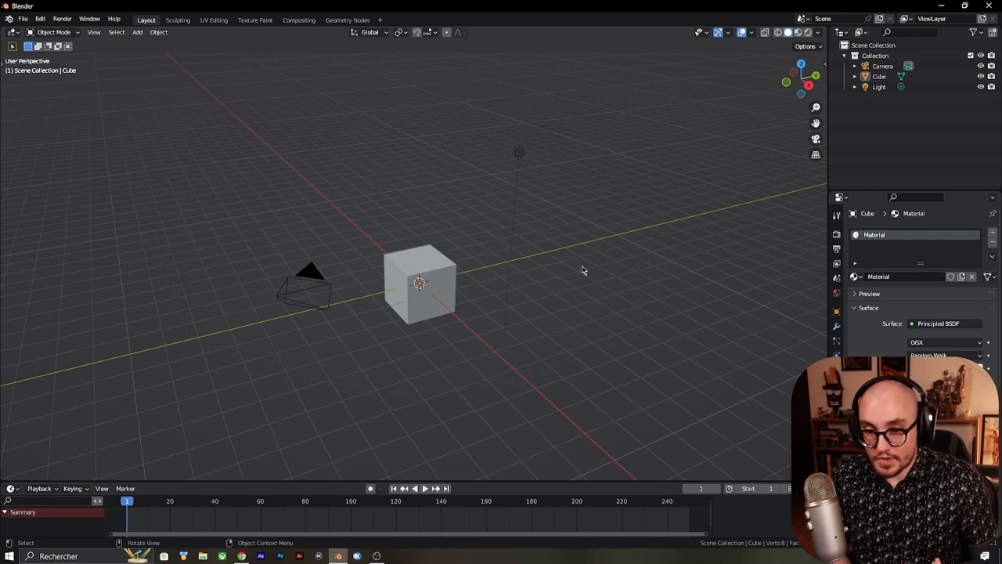
Step: Switch the 3D viewport to rendered shading
click(807, 36)
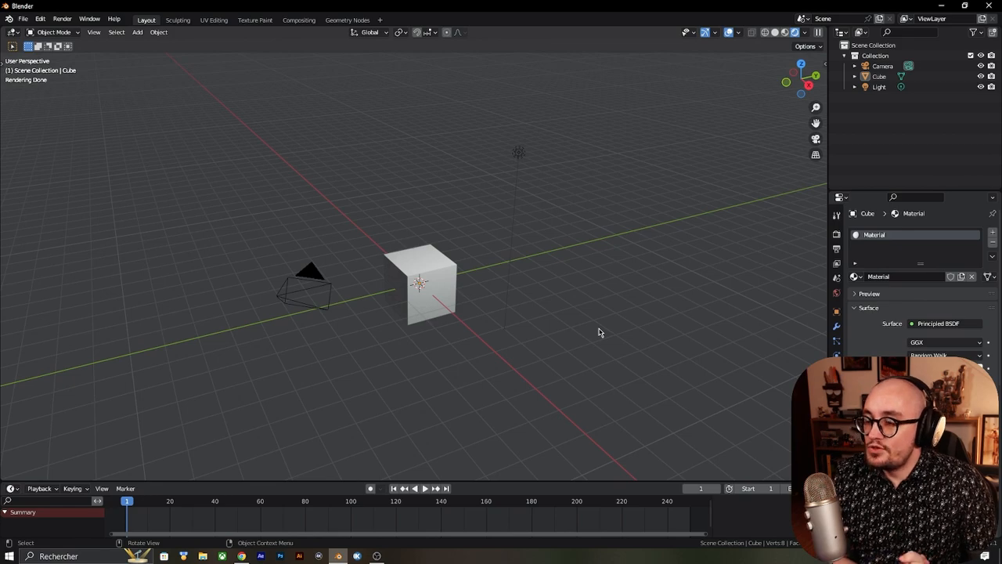
click(520, 154)
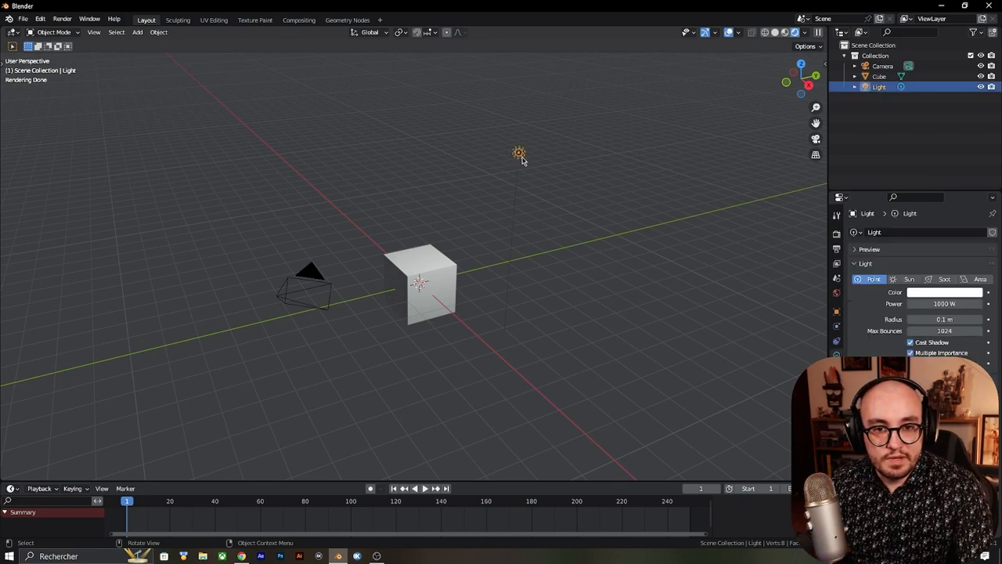
key(g)
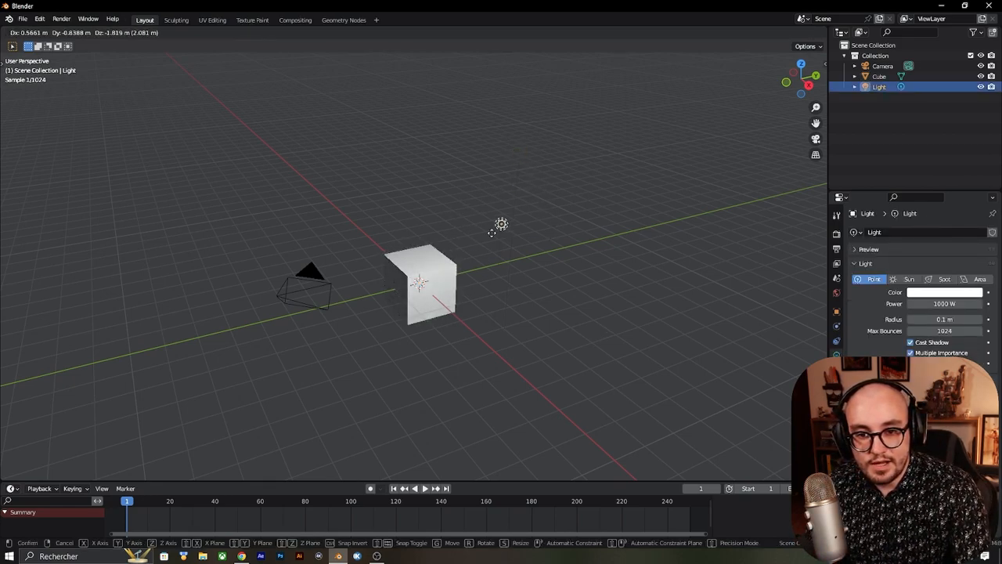
key(Escape)
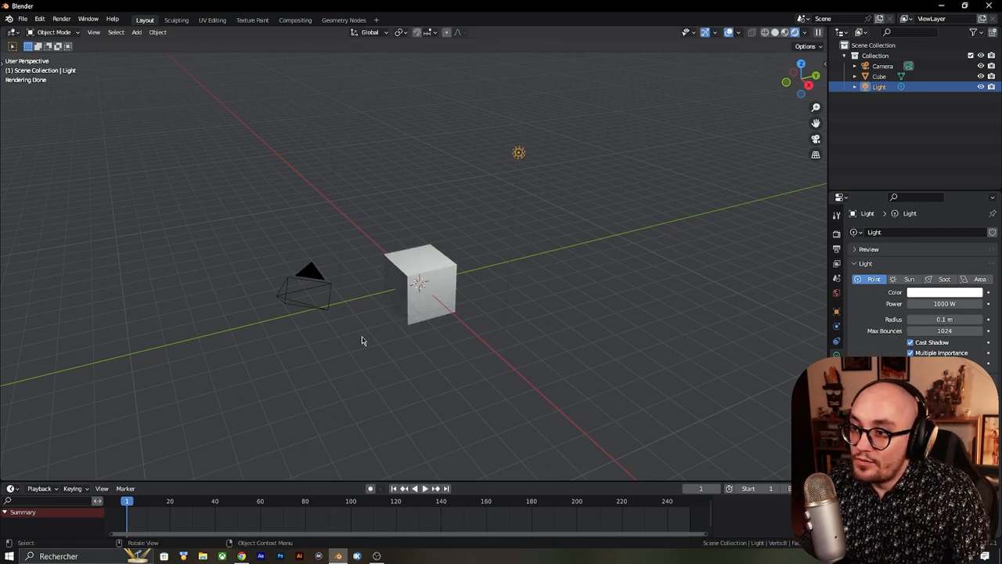
Step: Enlarge the timeline area, turn it into a Shader Editor and select the cube so its material nodes show
drag(280, 481, 300, 294)
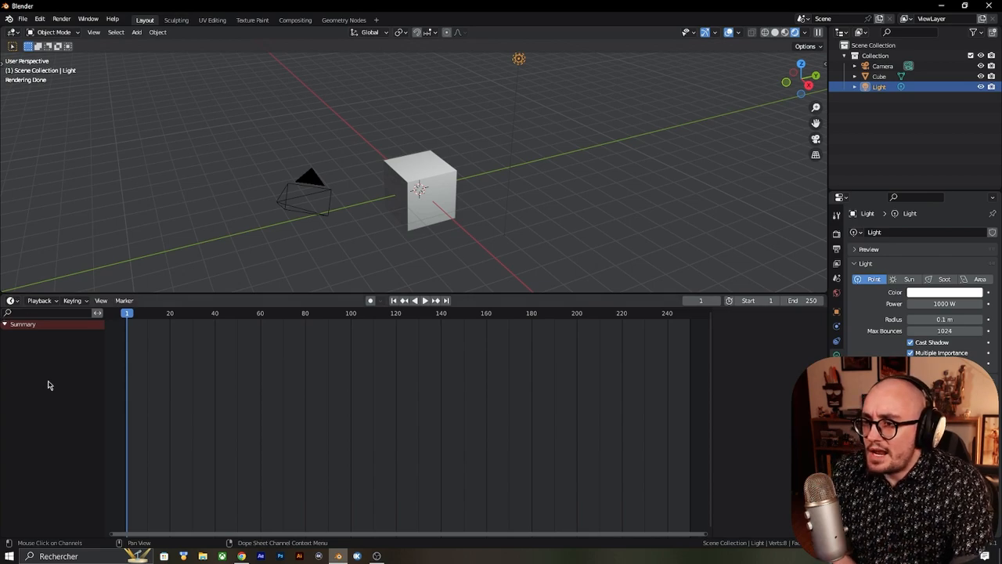
click(12, 301)
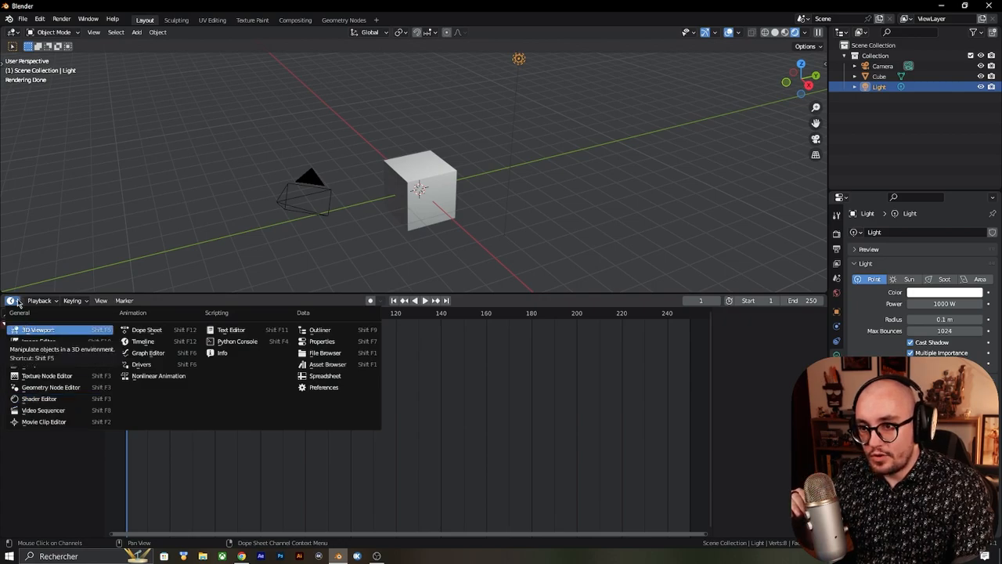
click(63, 398)
click(421, 196)
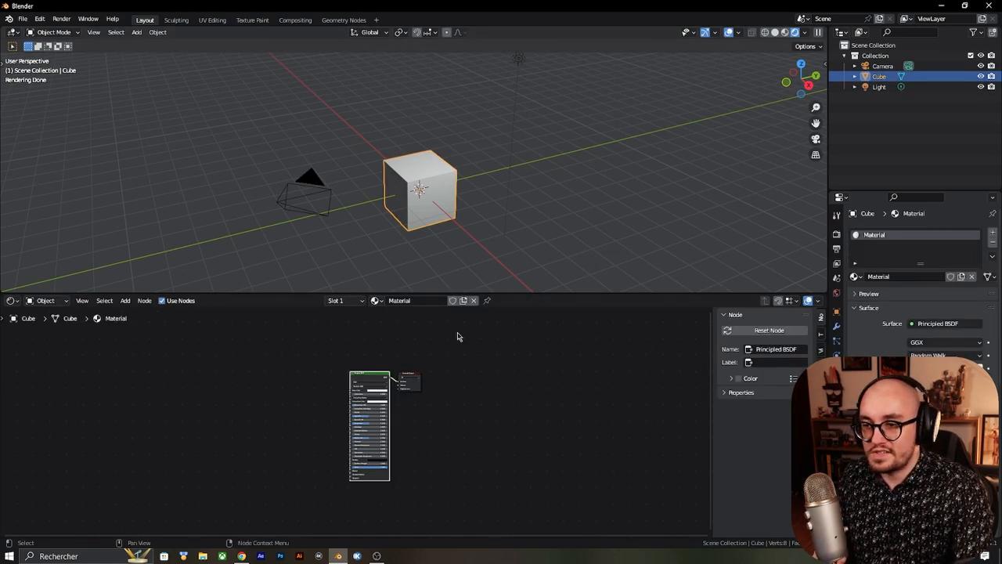
Step: Remove the cube's existing material slot and create a new material for it
scroll(456, 362, up, 4)
scroll(526, 395, down, 1)
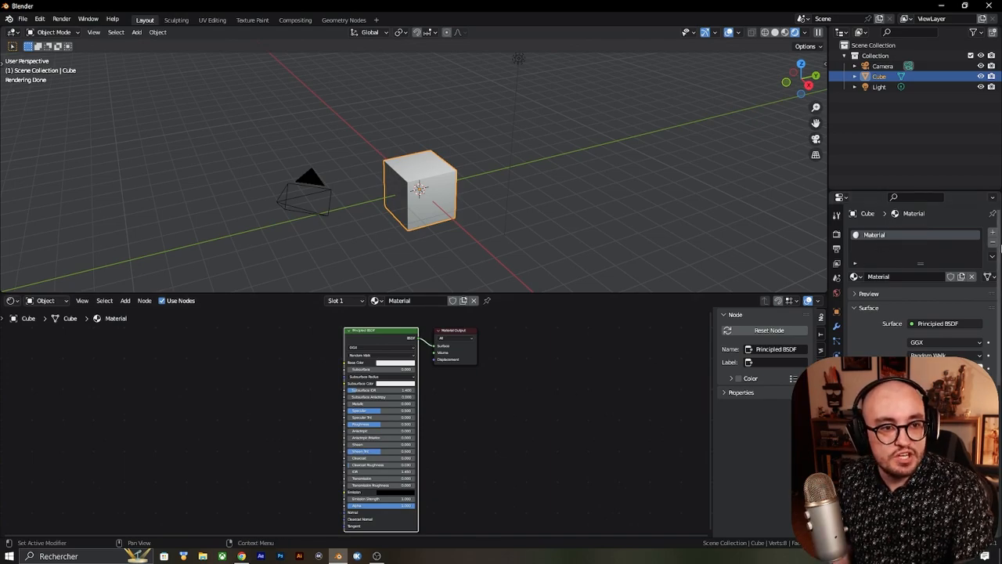
click(992, 242)
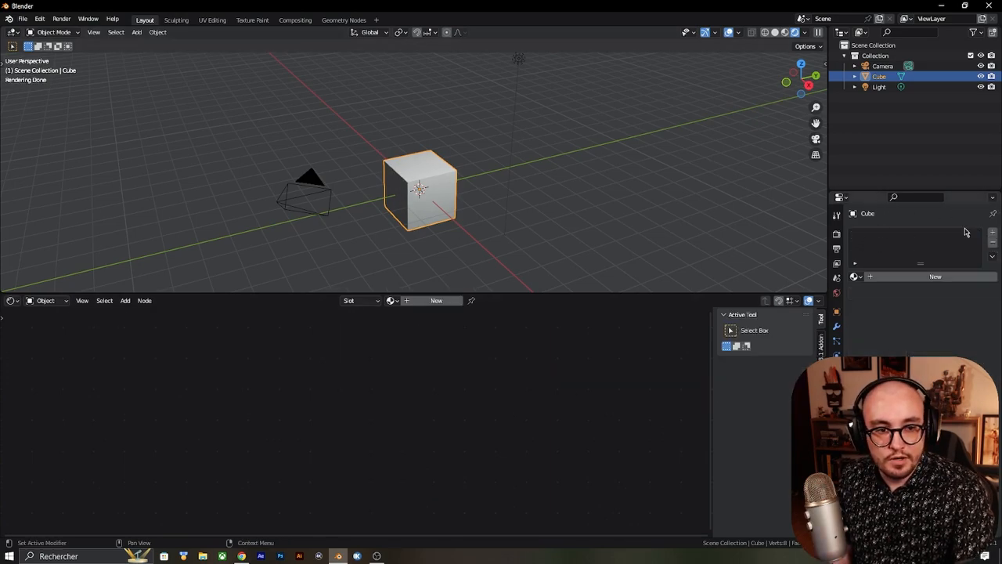
click(920, 277)
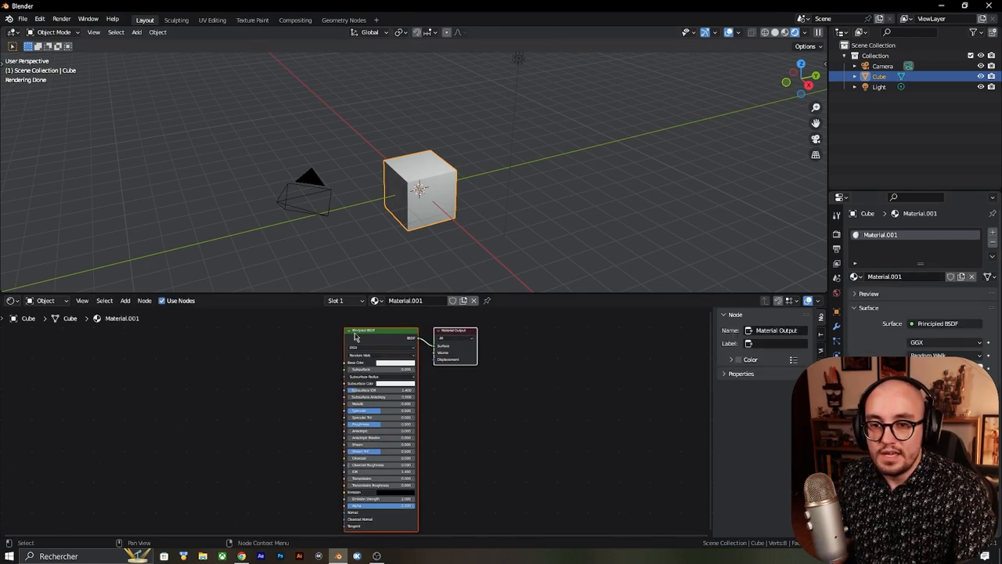
Step: Move the Principled BSDF node well to the left of the Material Output node to make room between them
click(356, 336)
scroll(501, 384, up, 3)
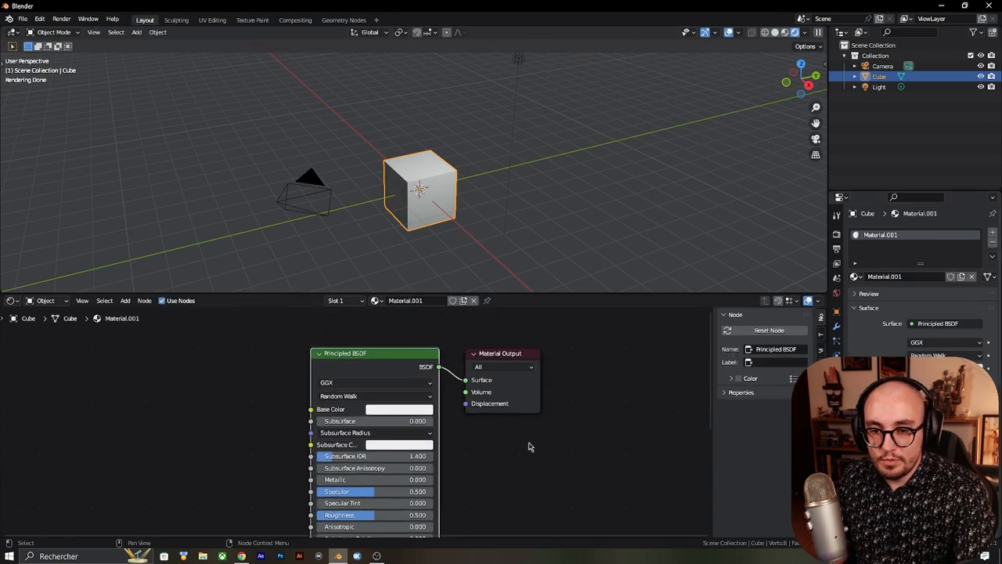
scroll(537, 455, up, 3)
middle_drag(548, 479, 546, 363)
scroll(536, 391, down, 7)
scroll(496, 447, down, 2)
scroll(492, 440, up, 1)
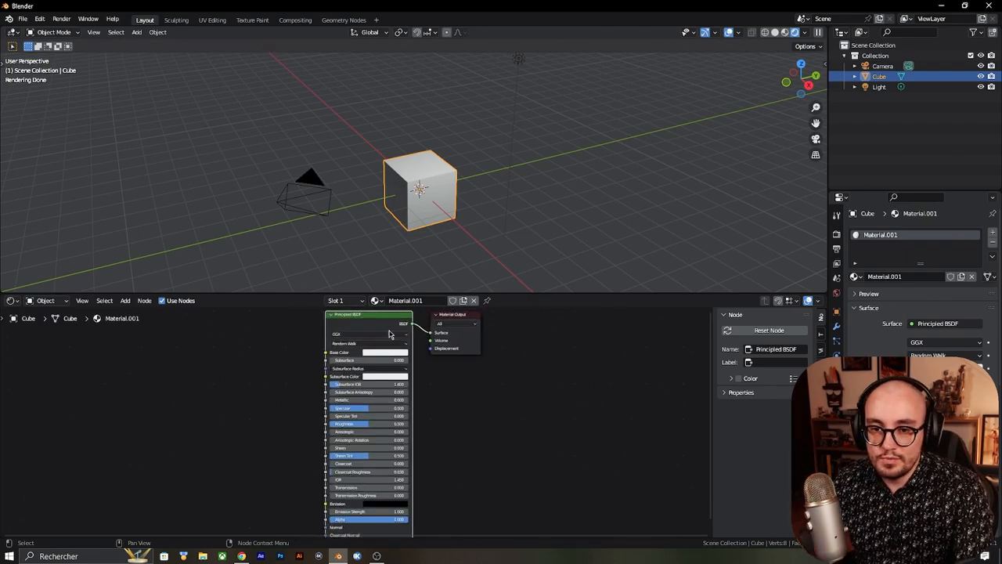
key(g)
click(242, 343)
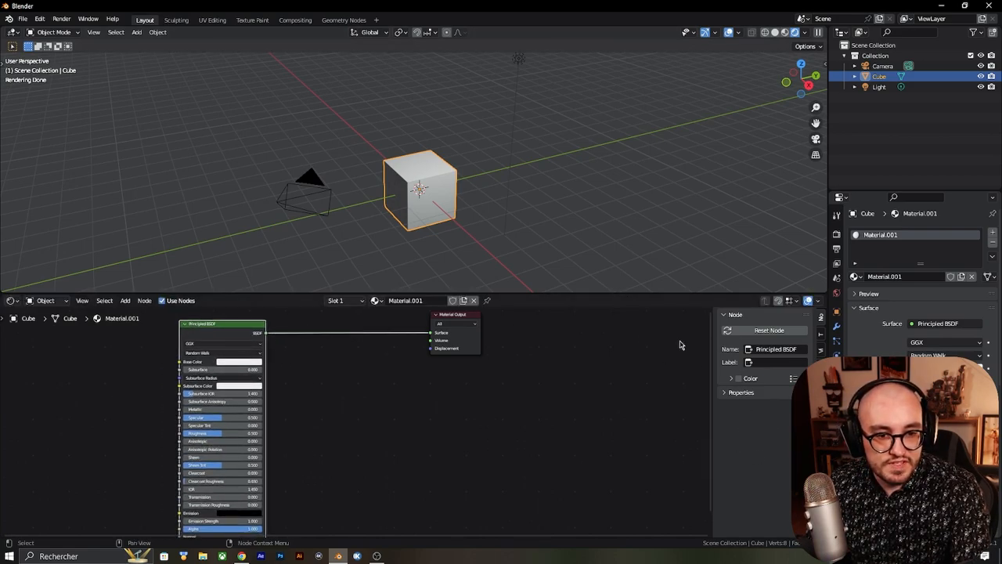
Step: Enlarge the Shader Editor and widen its sidebar to bring up the MixTure add-on's controls
drag(712, 385, 679, 383)
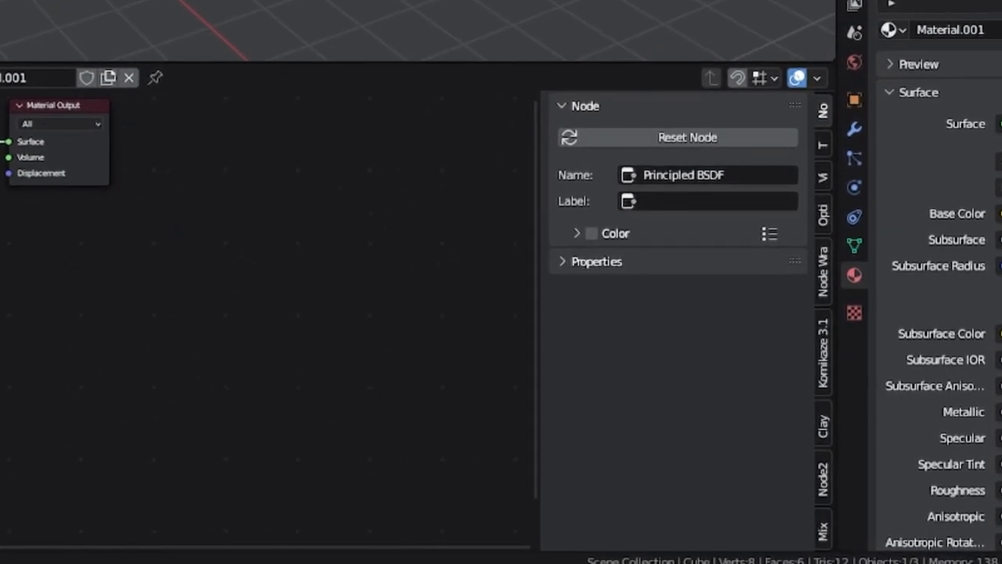
drag(466, 76, 472, 0)
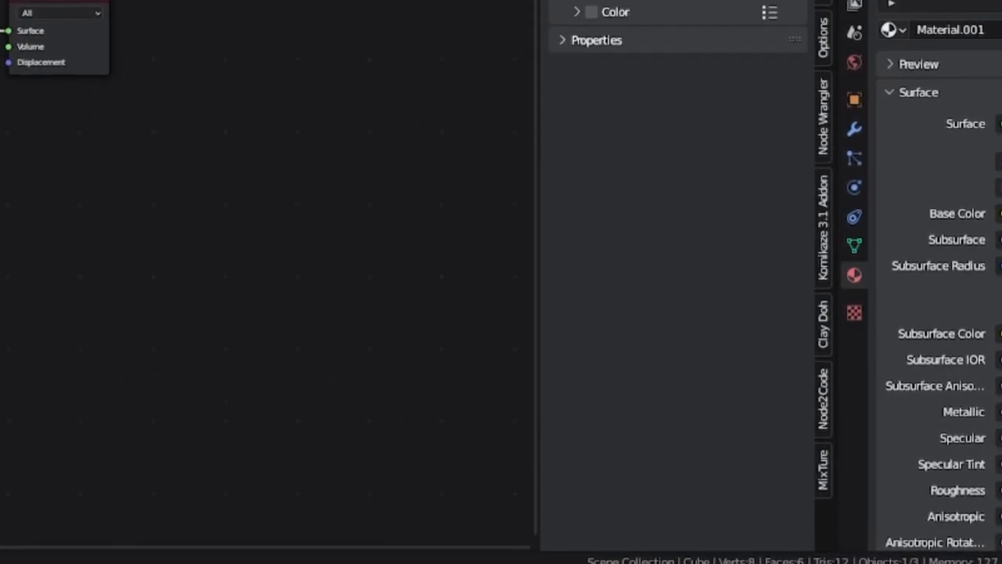
click(824, 470)
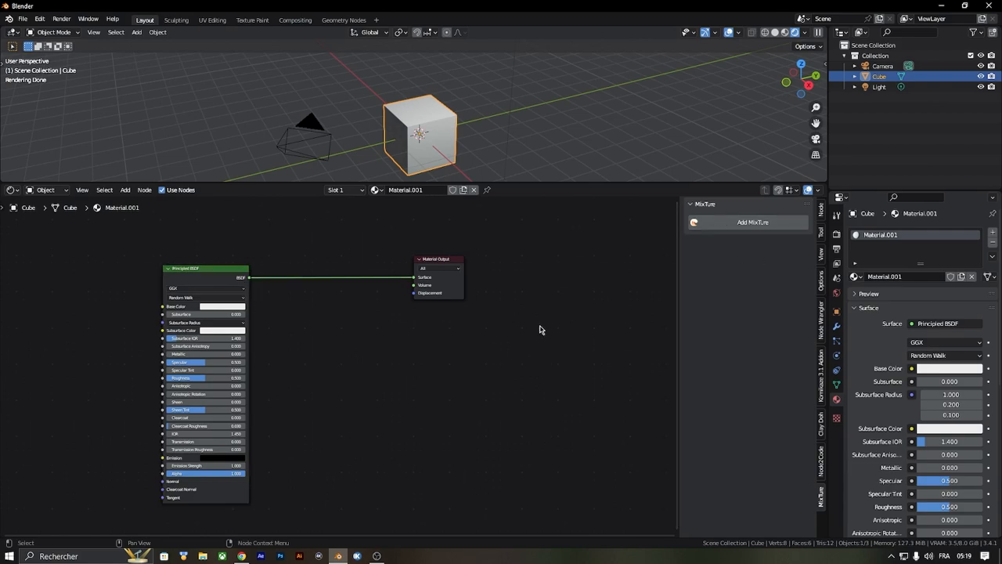
Step: Add a MixTure node below the link between Principled BSDF and Material Output, and hide the node editor's sidebar
click(743, 223)
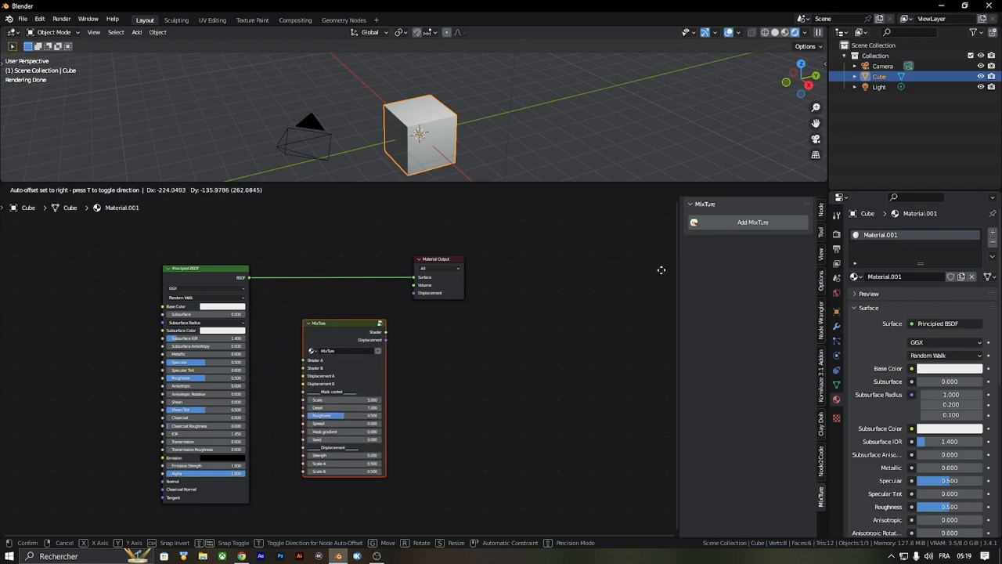
click(662, 269)
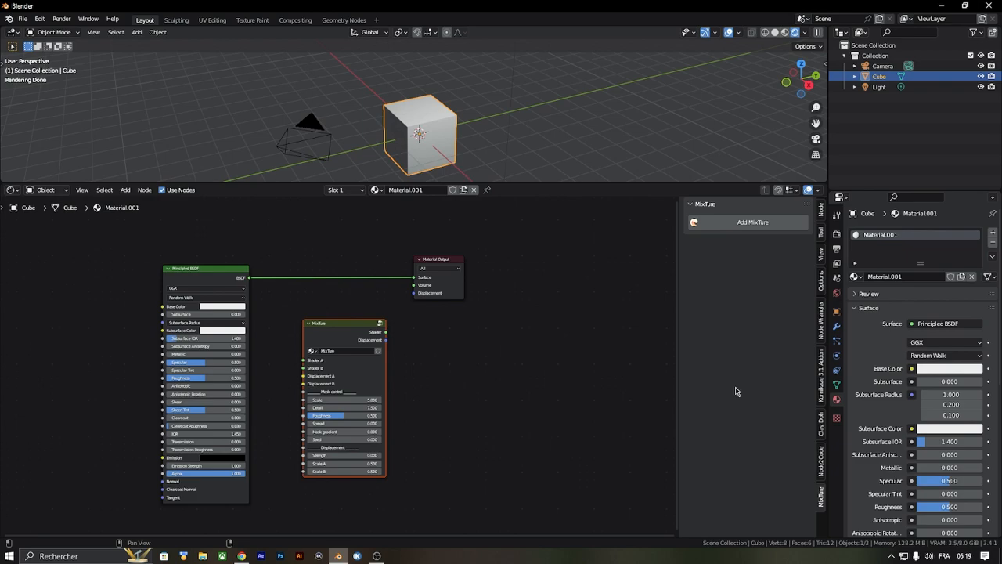
key(n)
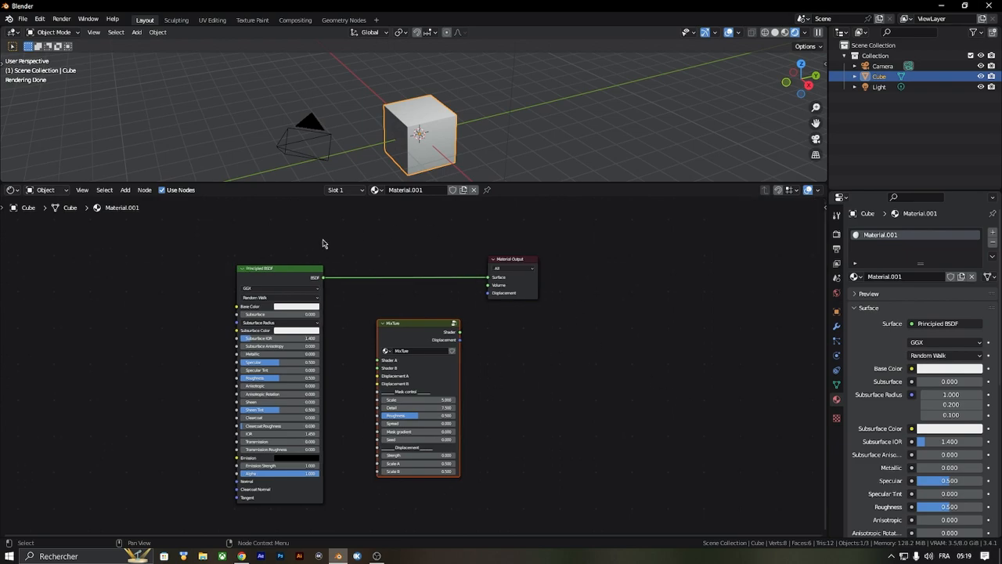
key(n)
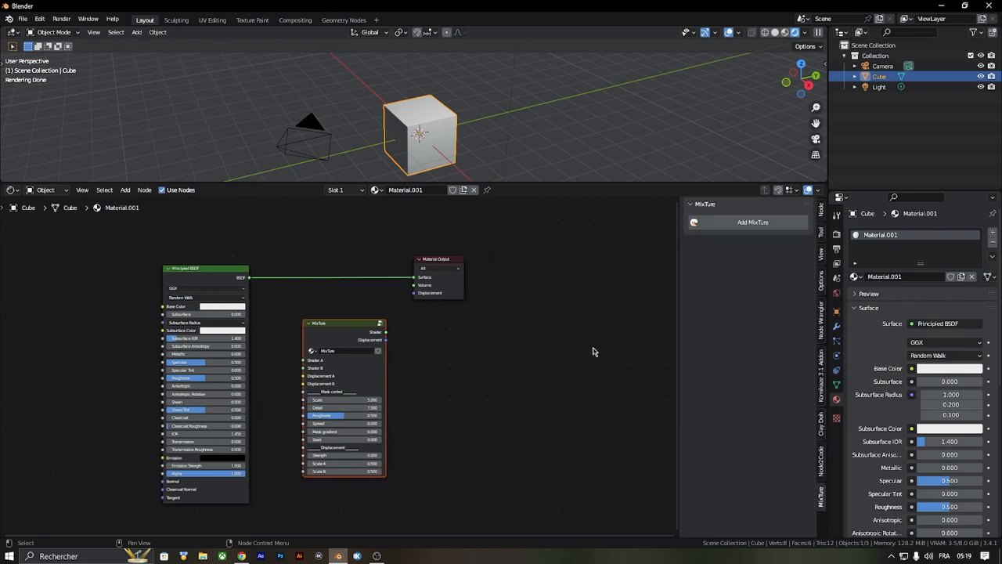
key(n)
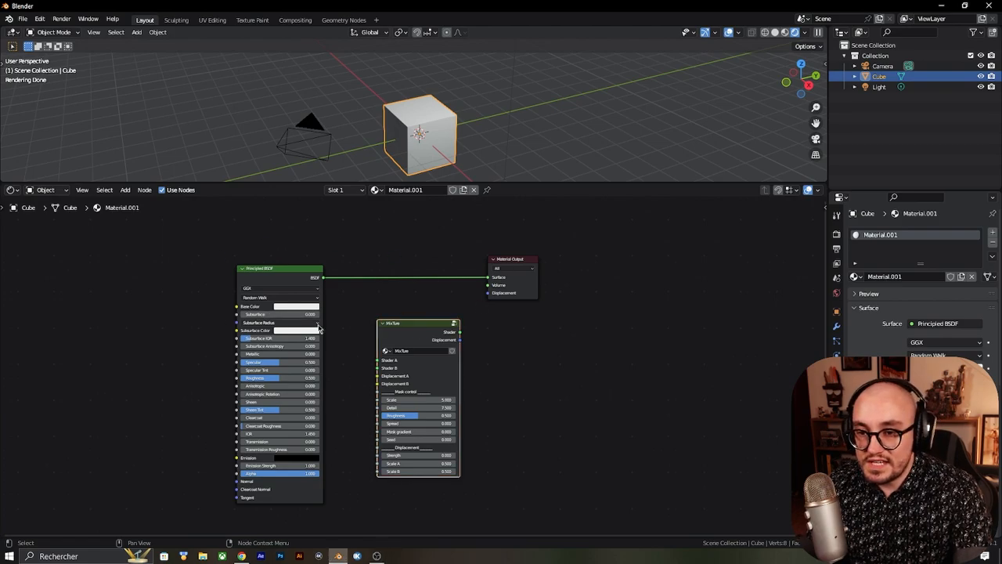
Step: Move the Material Output node farther from Principled BSDF and shift the MixTure node into the gap between them
scroll(317, 328, down, 5)
middle_drag(367, 329, 375, 296)
scroll(389, 294, up, 5)
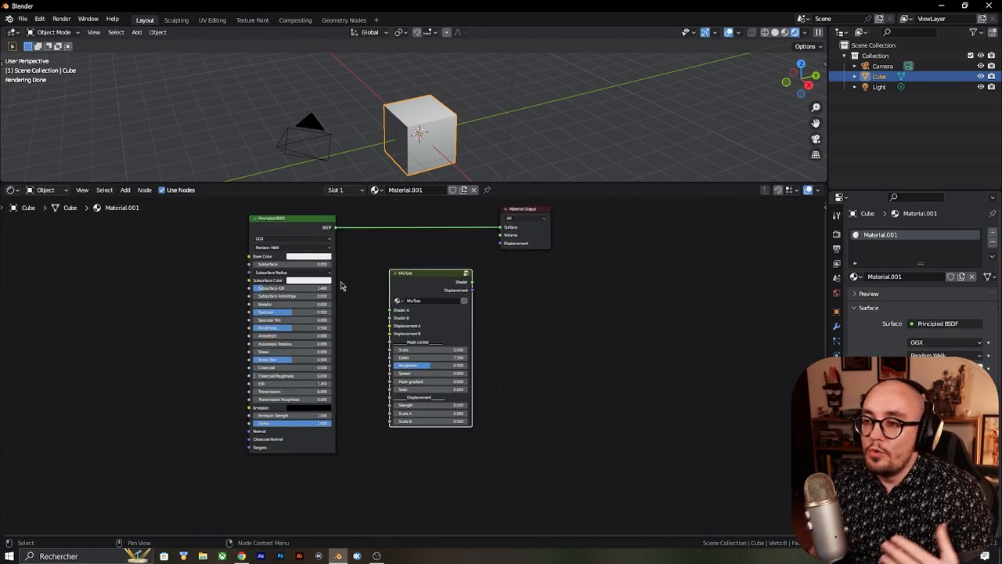
drag(537, 237, 623, 281)
click(450, 282)
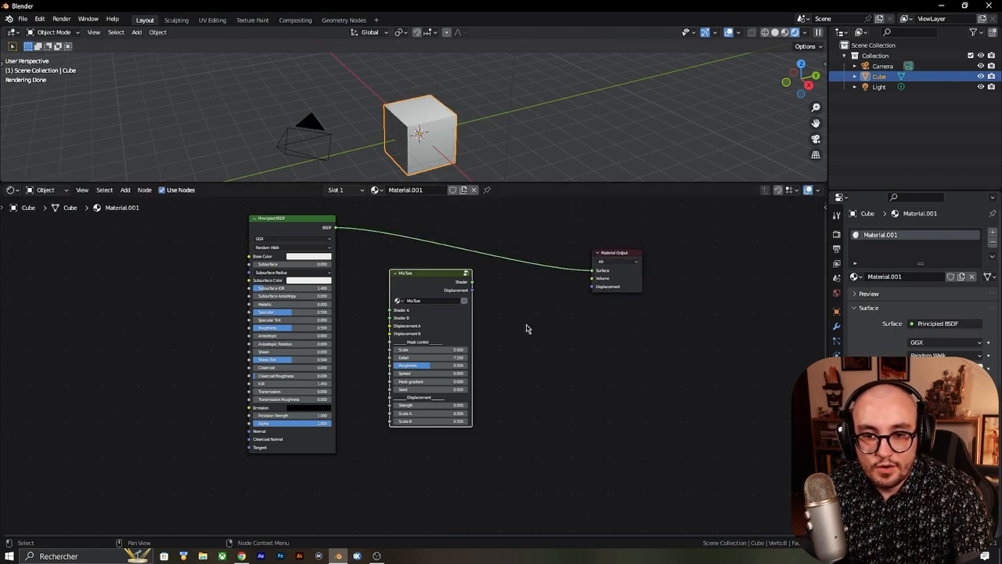
key(g)
click(581, 337)
scroll(581, 342, up, 7)
middle_drag(624, 335, 501, 348)
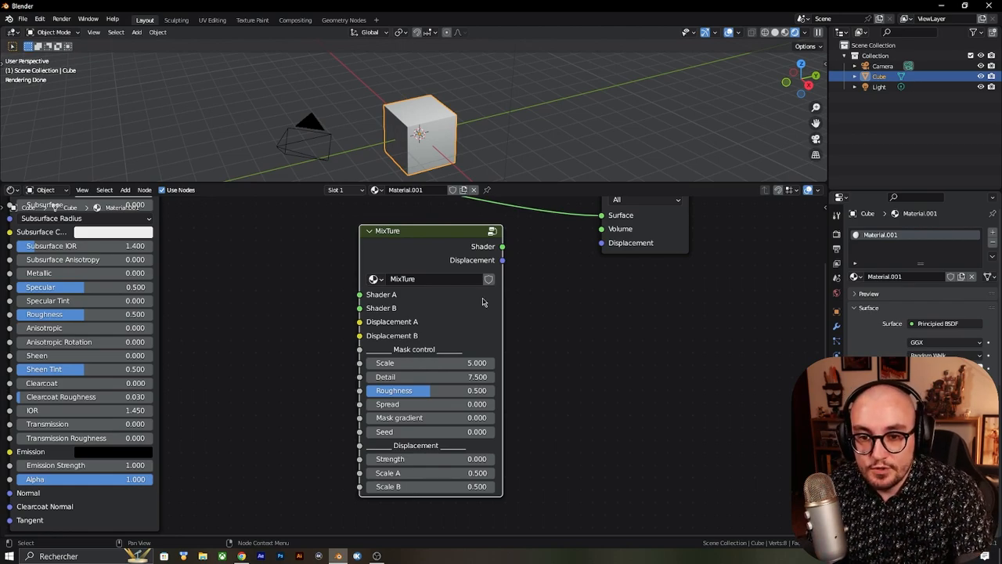
middle_drag(484, 302, 494, 281)
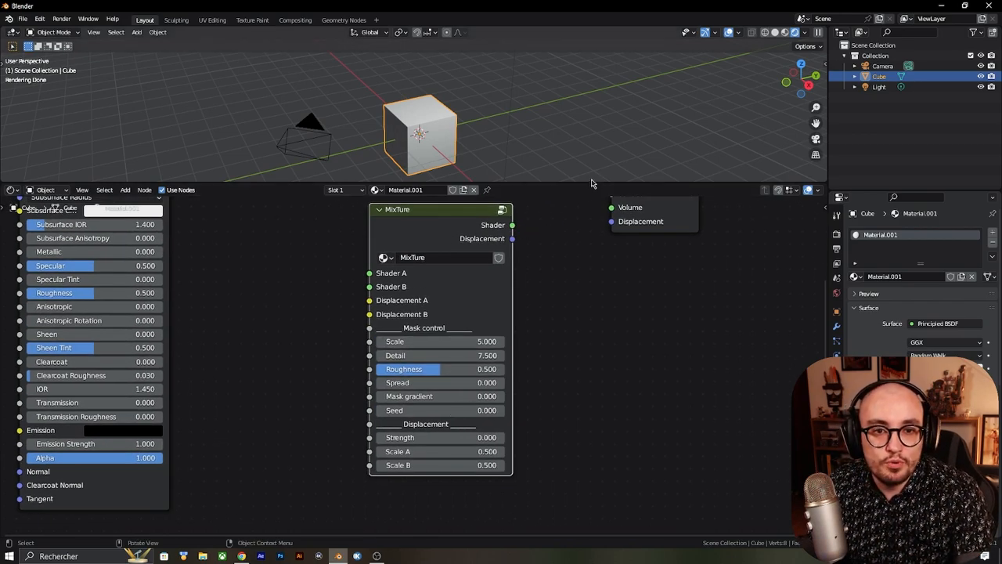
Step: Duplicate the Principled BSDF node and place the copy directly below the original
mouse_move(589, 184)
mouse_down()
mouse_move(588, 206)
mouse_move(587, 184)
mouse_up()
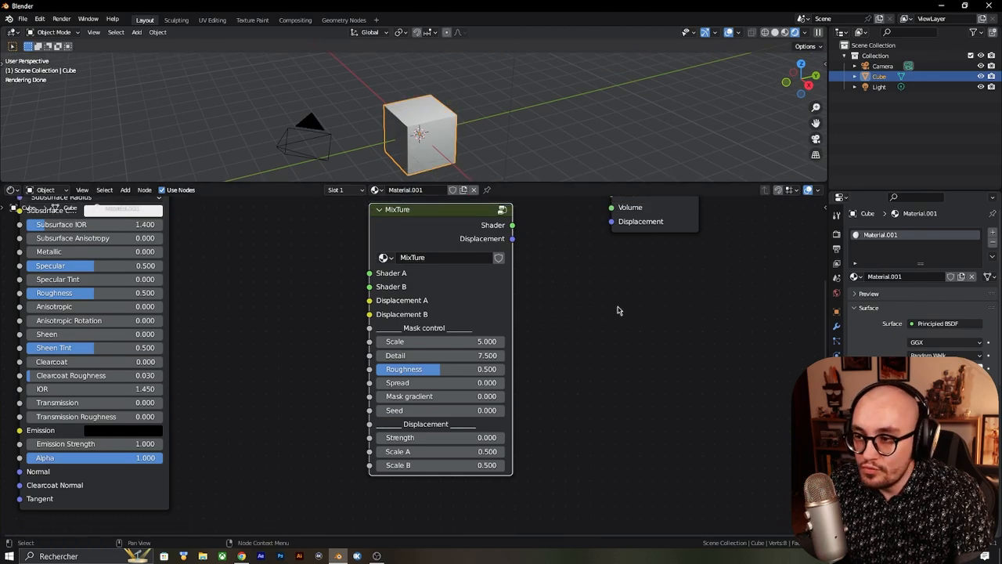
middle_drag(617, 311, 642, 333)
scroll(342, 316, down, 3)
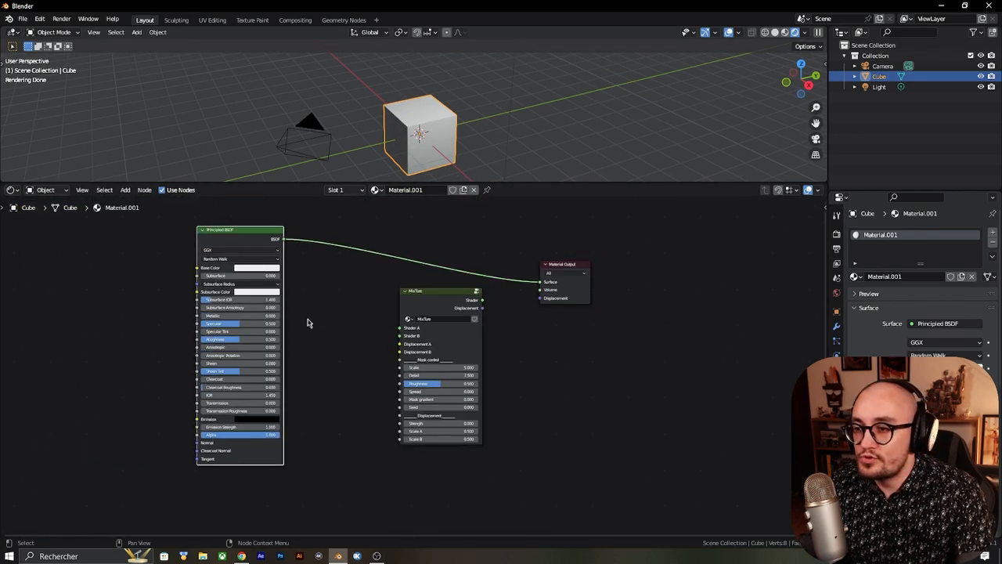
middle_drag(343, 413, 369, 381)
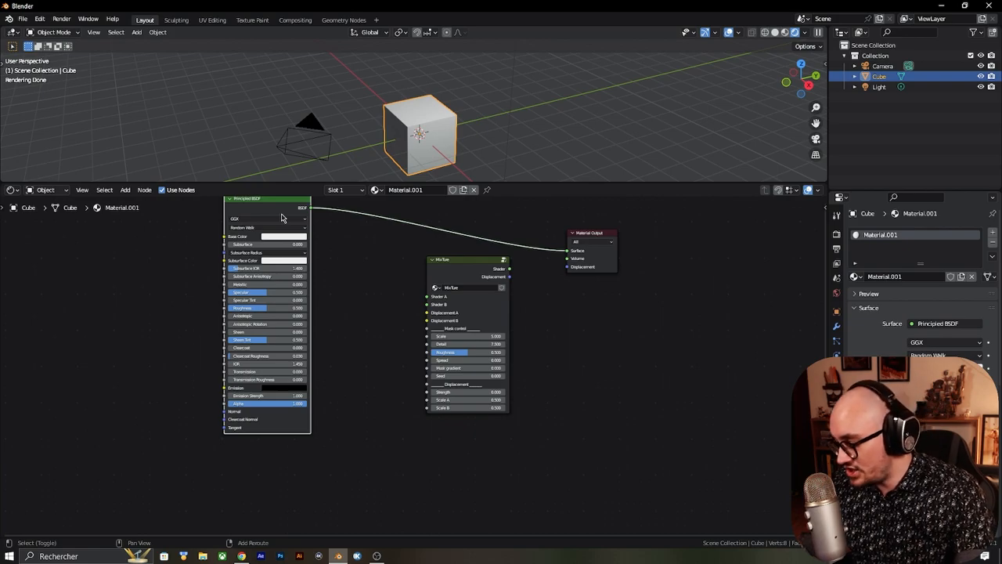
key(shift+d)
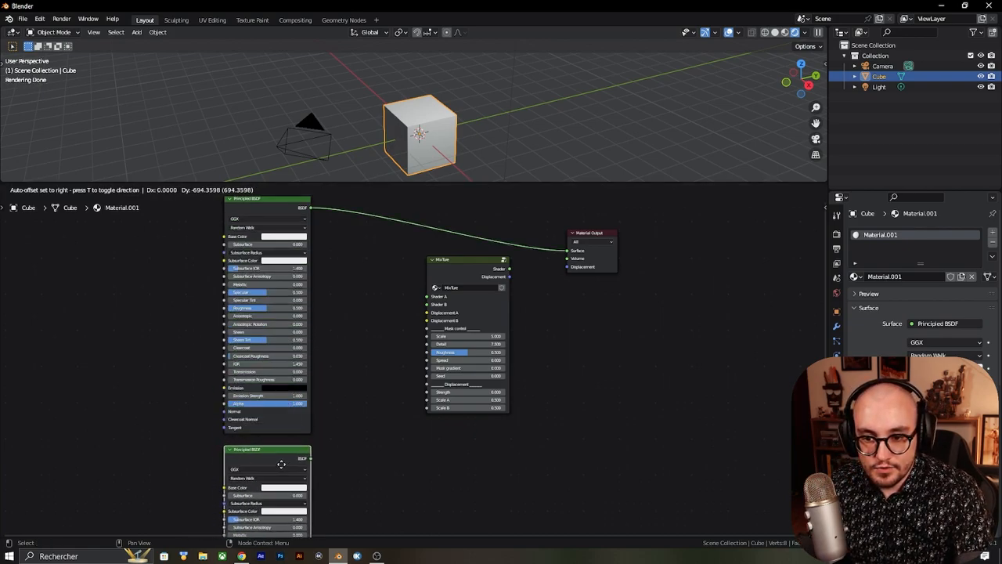
click(296, 454)
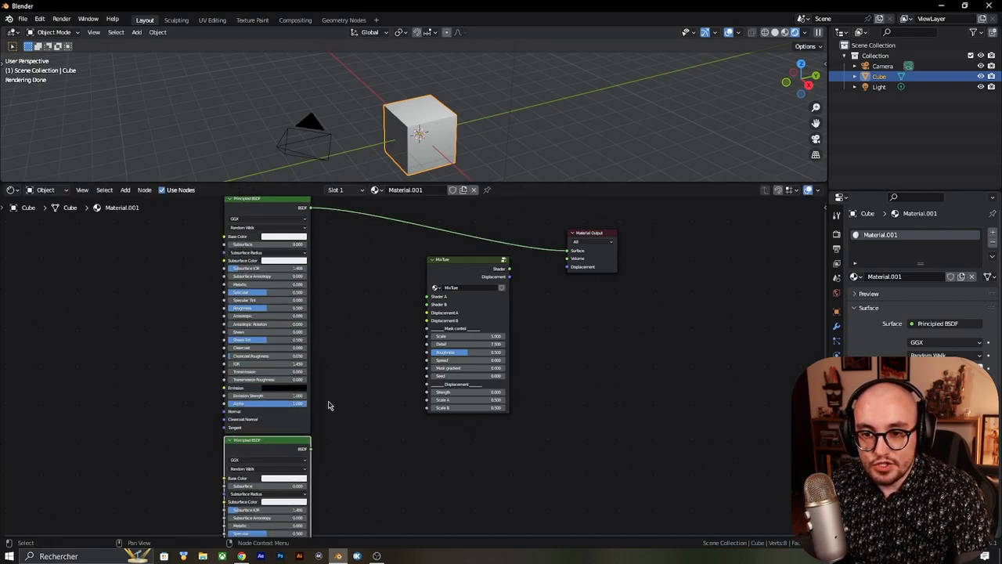
Step: Connect the original Principled BSDF to MixTure's Shader A, the copy to Shader B, and MixTure's Shader output to the Material Output surface
drag(310, 449, 427, 305)
drag(311, 207, 444, 273)
ctrl+shift+click(467, 270)
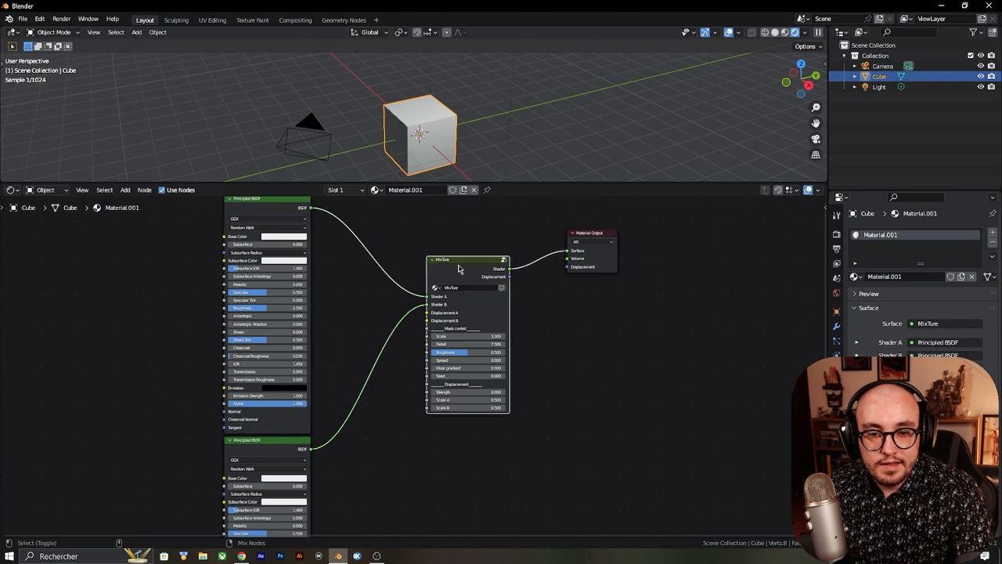
Step: Move the Material Output node slightly down so it sits beside the MixTure node's outputs
drag(616, 260, 609, 288)
middle_drag(583, 292, 471, 266)
scroll(411, 242, up, 3)
middle_drag(408, 271, 412, 316)
scroll(372, 315, up, 3)
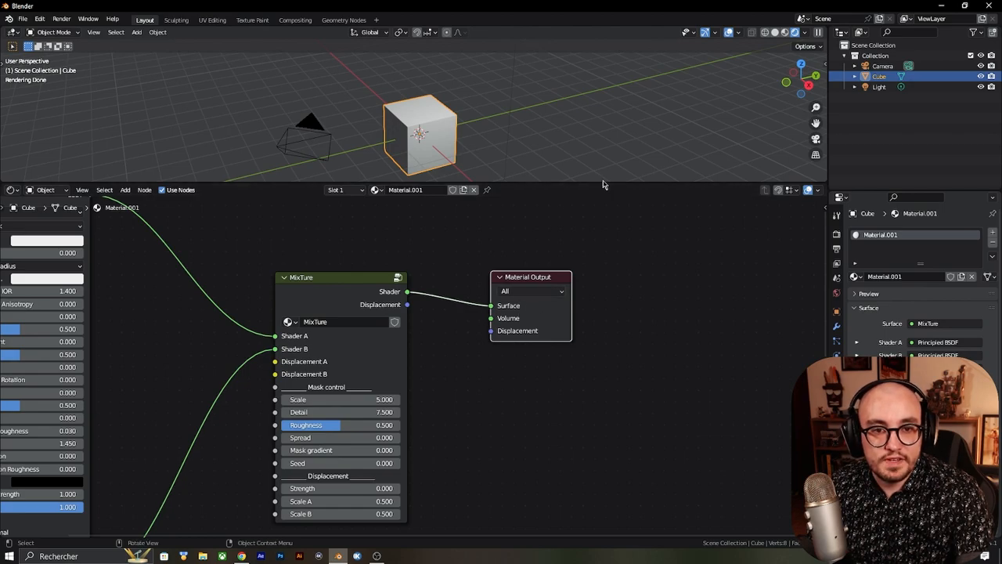
Step: Enlarge the 3D viewport with the cube framed in it and turn off the viewport overlays
drag(599, 181, 598, 298)
middle_drag(454, 235, 498, 238)
key(KP_Decimal)
scroll(497, 233, down, 3)
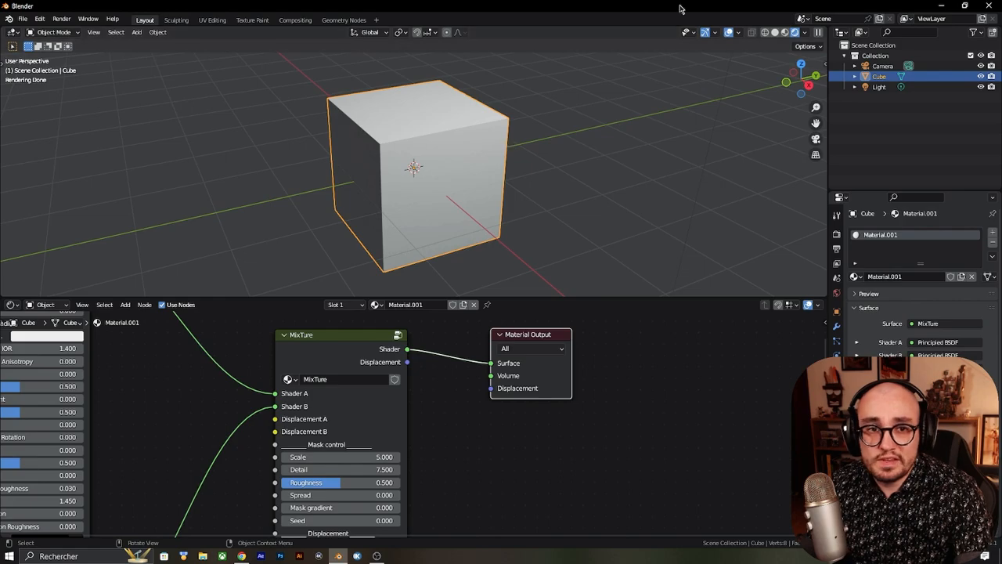
click(729, 32)
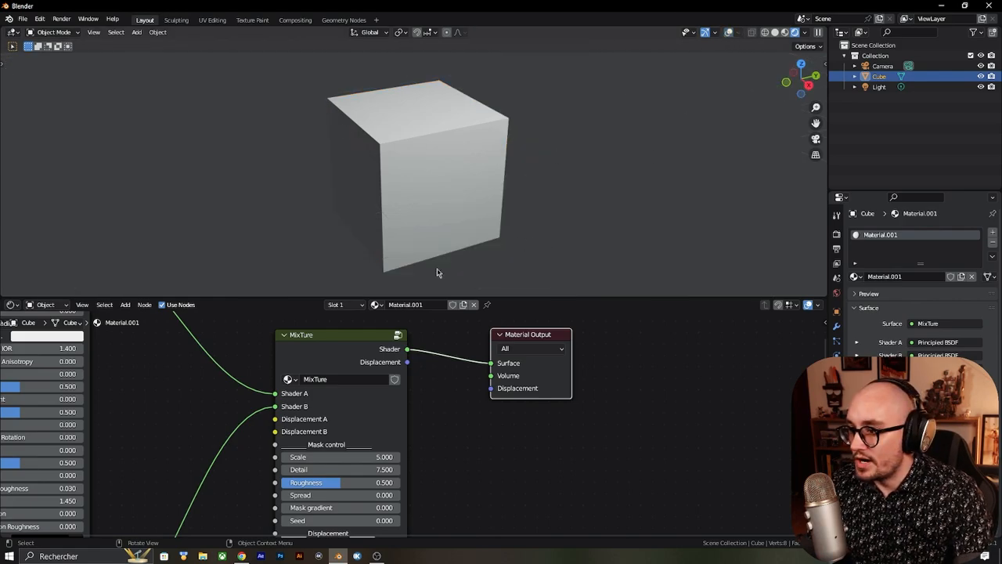
Step: Give the Principled BSDF feeding Shader A a black base color, metallic 1.000 and roughness 0.118
scroll(235, 399, down, 3)
middle_drag(169, 419, 343, 450)
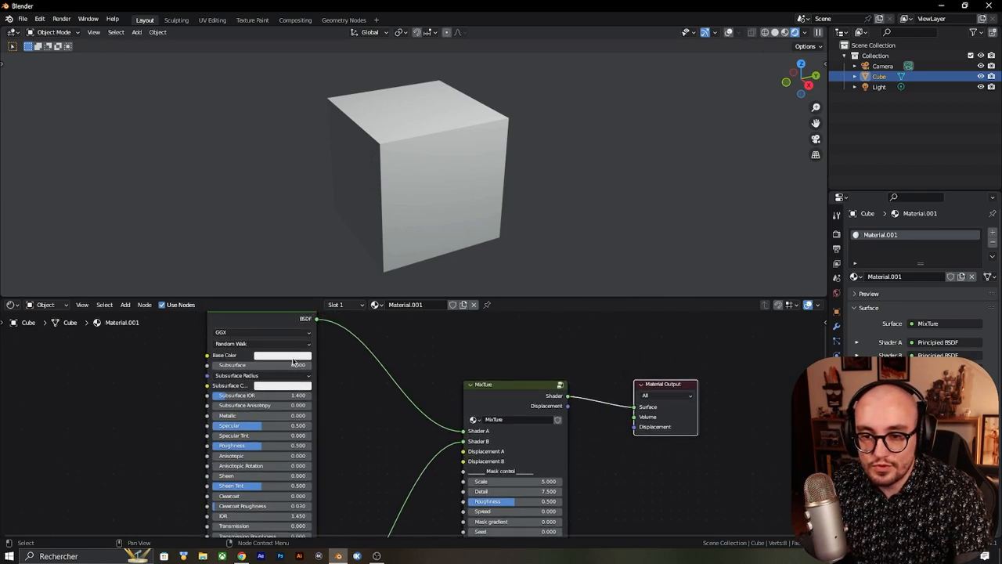
click(294, 358)
drag(335, 254, 335, 307)
middle_drag(317, 460, 352, 398)
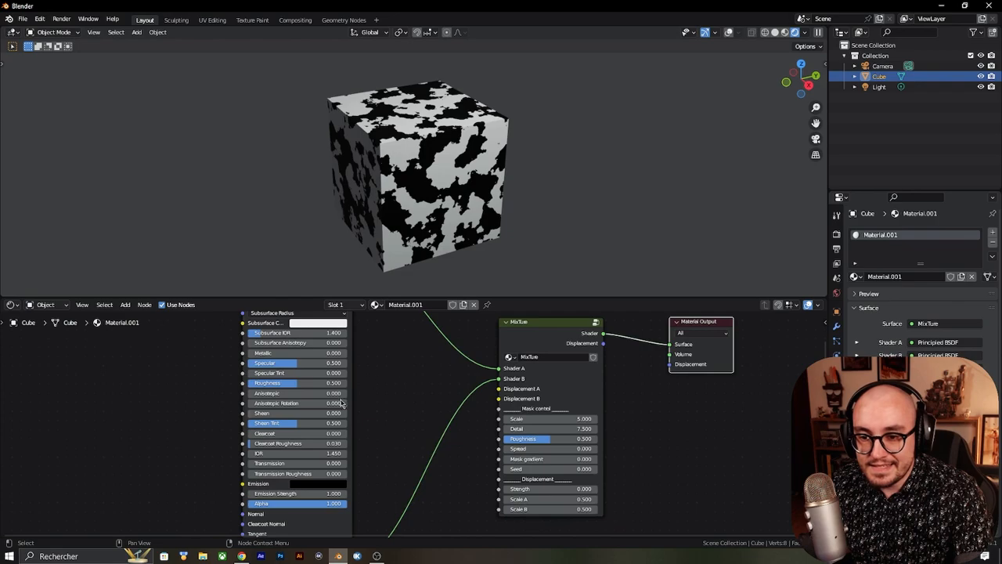
drag(291, 384, 313, 353)
middle_drag(407, 400, 425, 342)
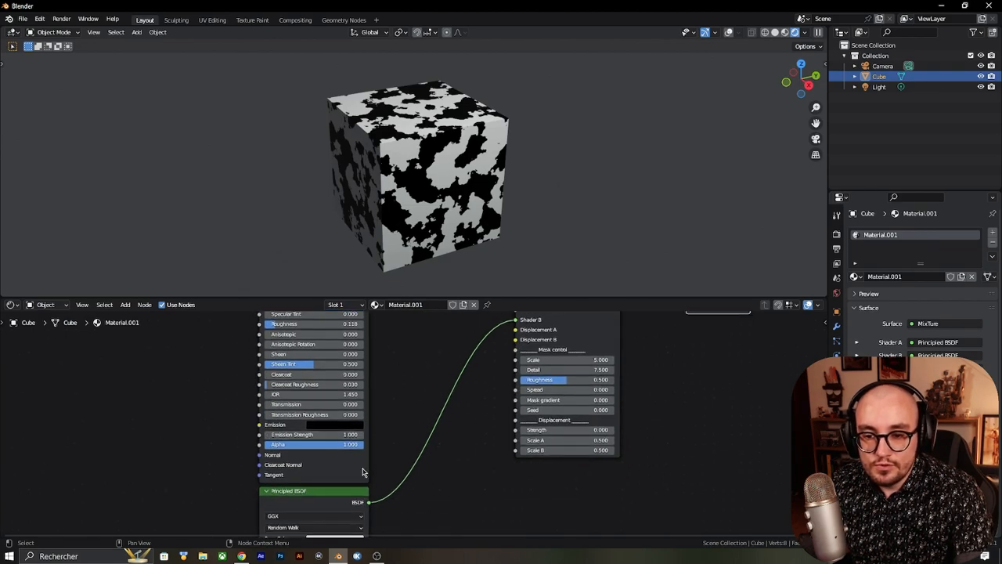
Step: Adjust the roughness of the Principled BSDF feeding Shader B and inspect the mixed material from around the cube
middle_drag(377, 489, 381, 394)
middle_drag(376, 466, 390, 407)
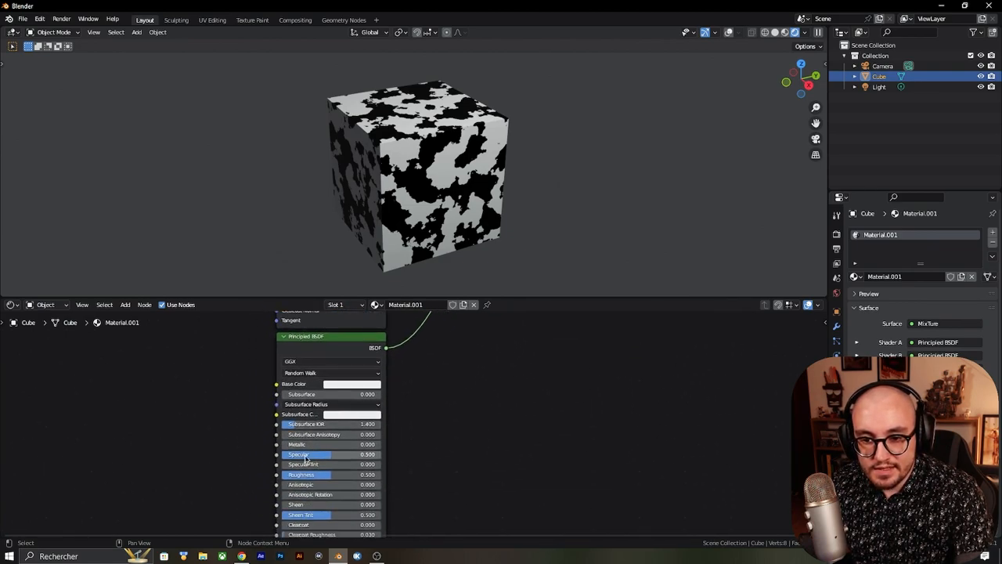
drag(337, 476, 336, 476)
middle_drag(420, 447, 373, 455)
middle_drag(413, 187, 385, 185)
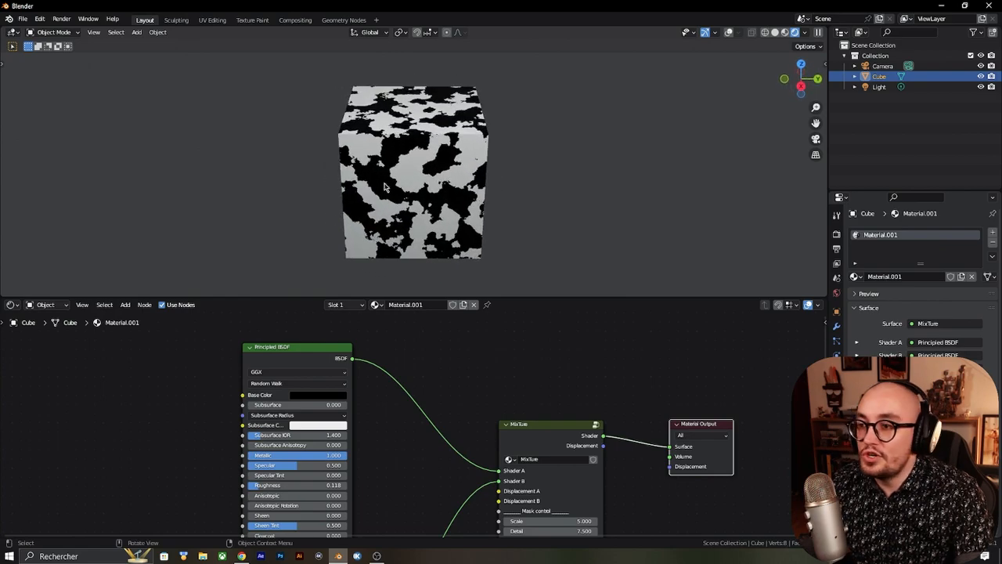
middle_drag(498, 225, 429, 176)
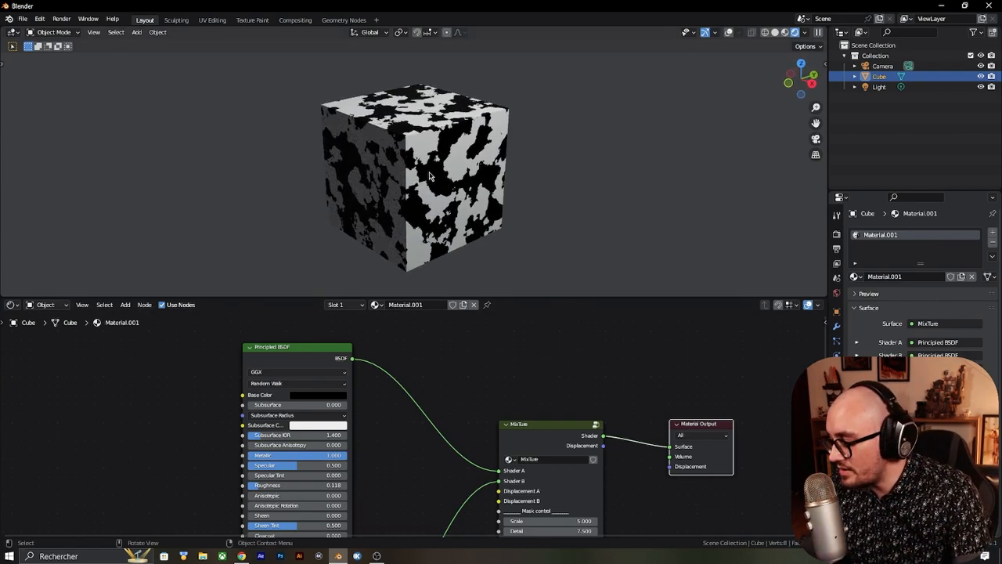
Step: Add a Subdivision modifier to the cube with viewport and render levels both set to 4
key(ctrl+2)
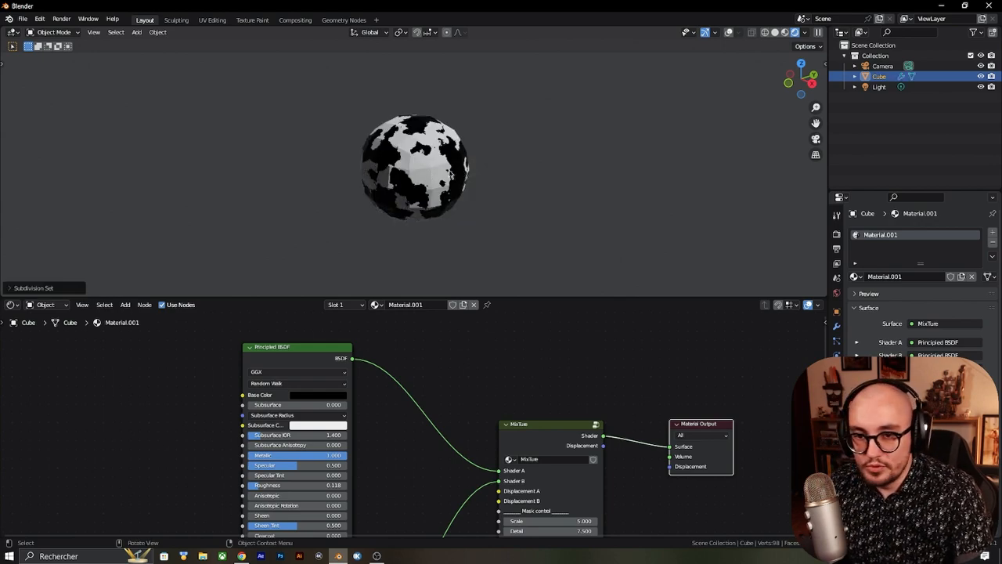
click(836, 325)
click(978, 315)
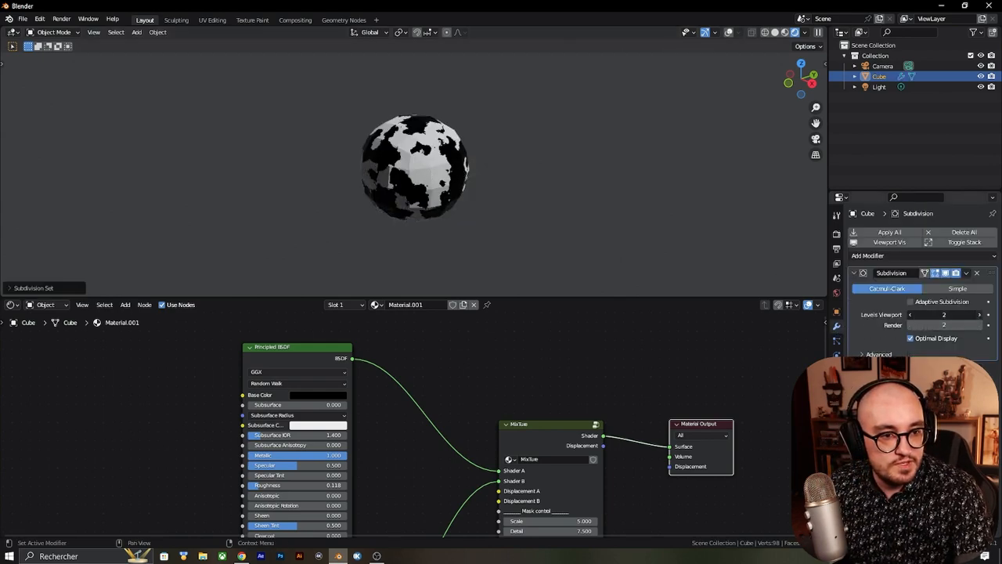
click(977, 314)
click(978, 325)
click(978, 325)
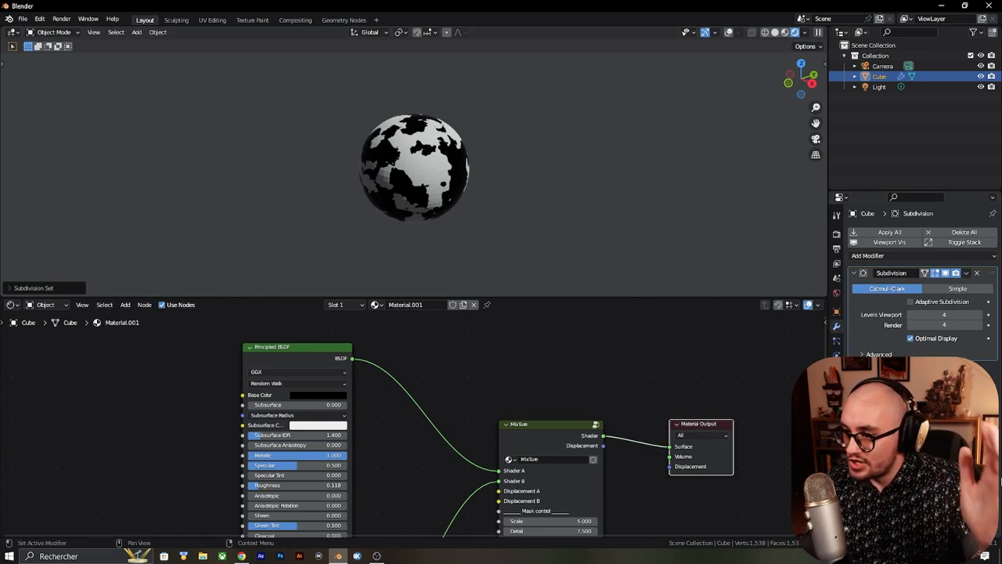
Step: Apply the Subdivision modifier and shade the resulting sphere smooth
click(966, 272)
click(932, 282)
right_click(418, 176)
click(415, 178)
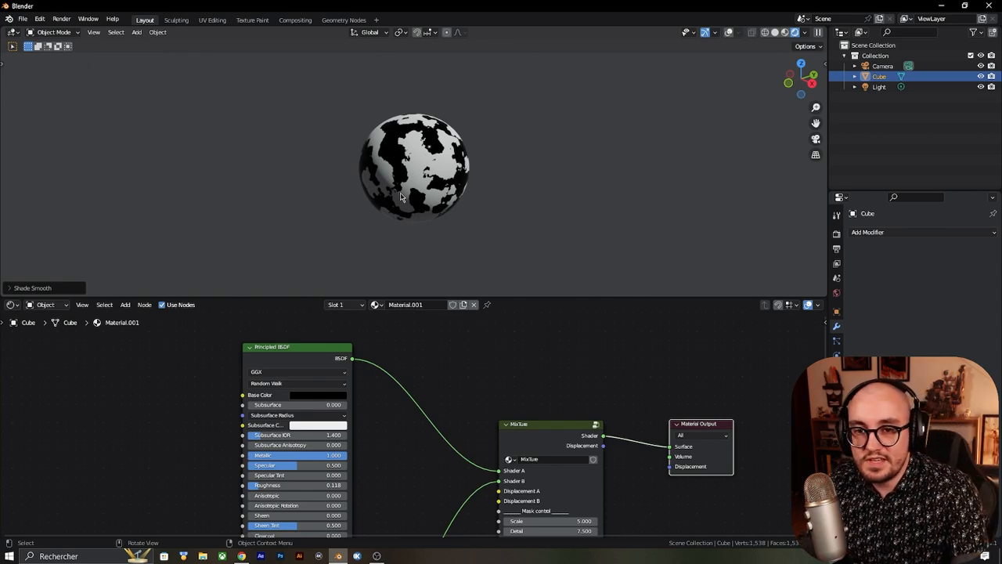
scroll(412, 184, up, 2)
scroll(417, 184, up, 1)
mouse_move(605, 156)
middle_down()
mouse_move(537, 112)
mouse_move(606, 167)
mouse_move(645, 172)
mouse_move(622, 112)
mouse_move(532, 148)
mouse_move(609, 188)
mouse_move(602, 155)
middle_up()
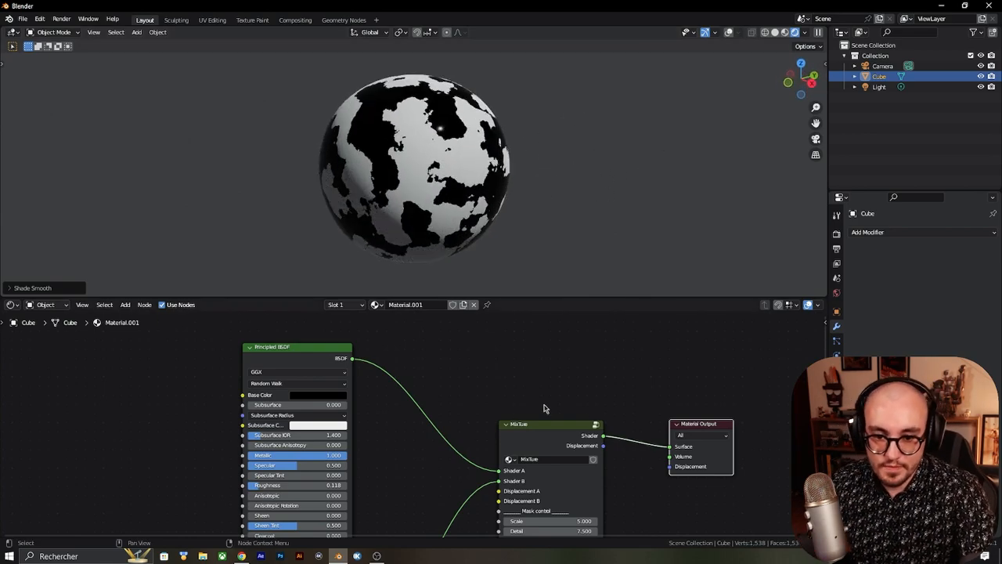
Step: Open the MixTure node group and examine the nodes inside its red frame
key(KP_Decimal)
scroll(525, 504, up, 4)
scroll(537, 502, down, 3)
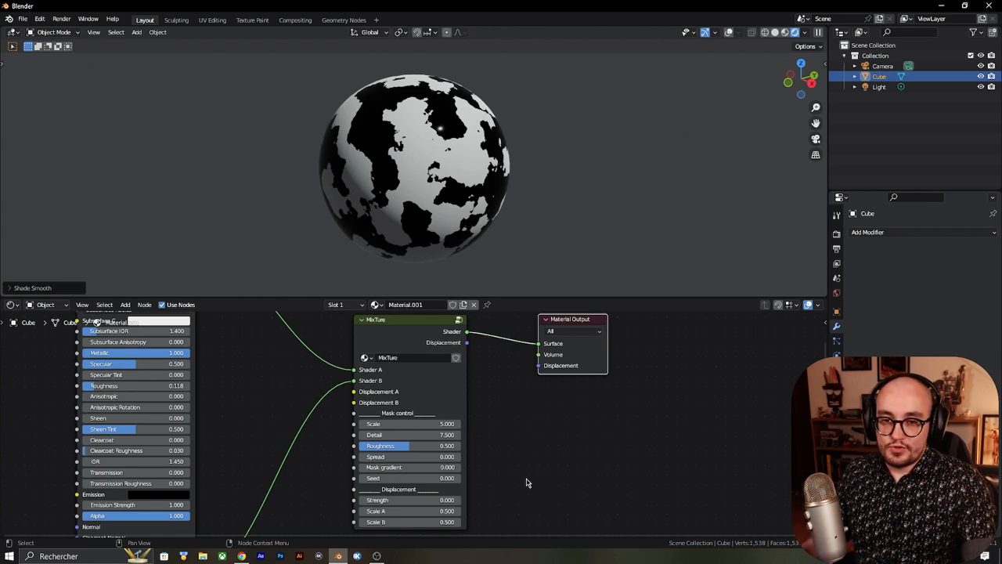
click(458, 323)
scroll(450, 352, down, 6)
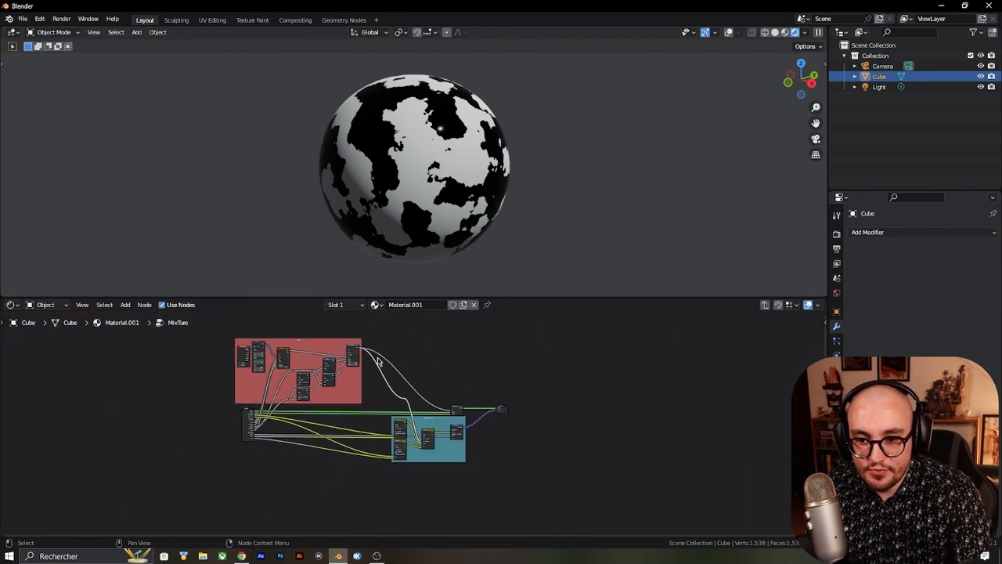
scroll(443, 371, up, 3)
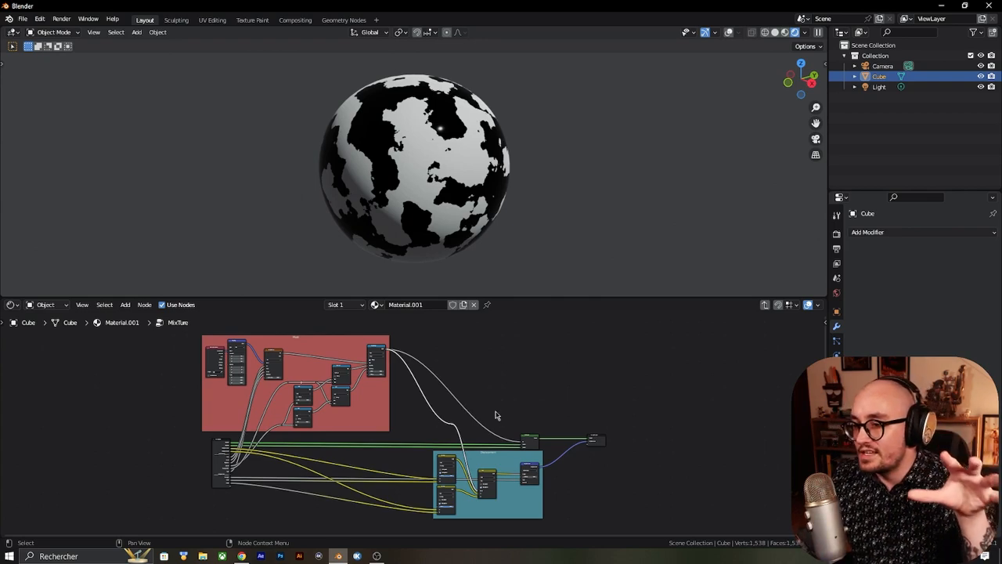
scroll(470, 391, up, 1)
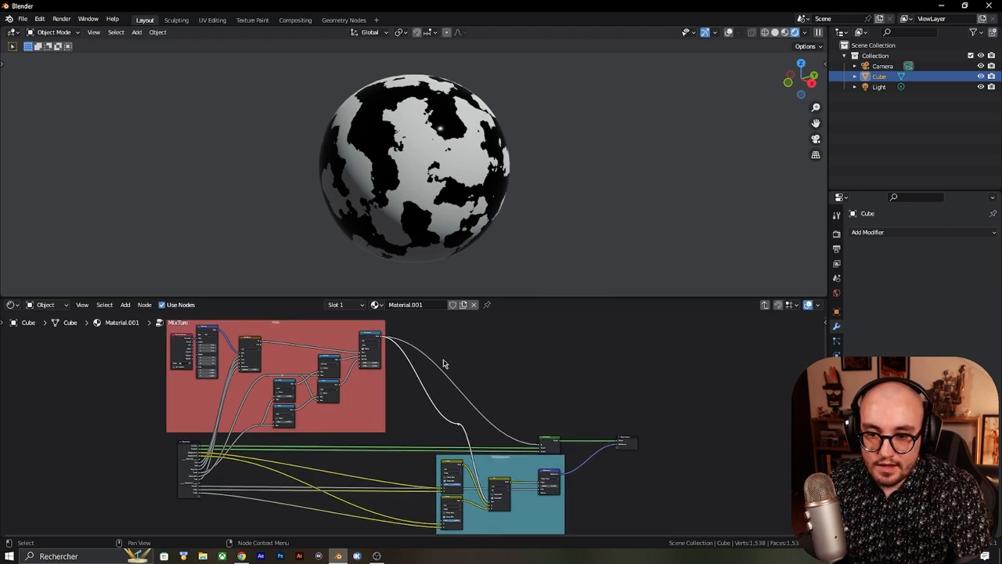
middle_drag(422, 357, 449, 366)
drag(168, 332, 437, 430)
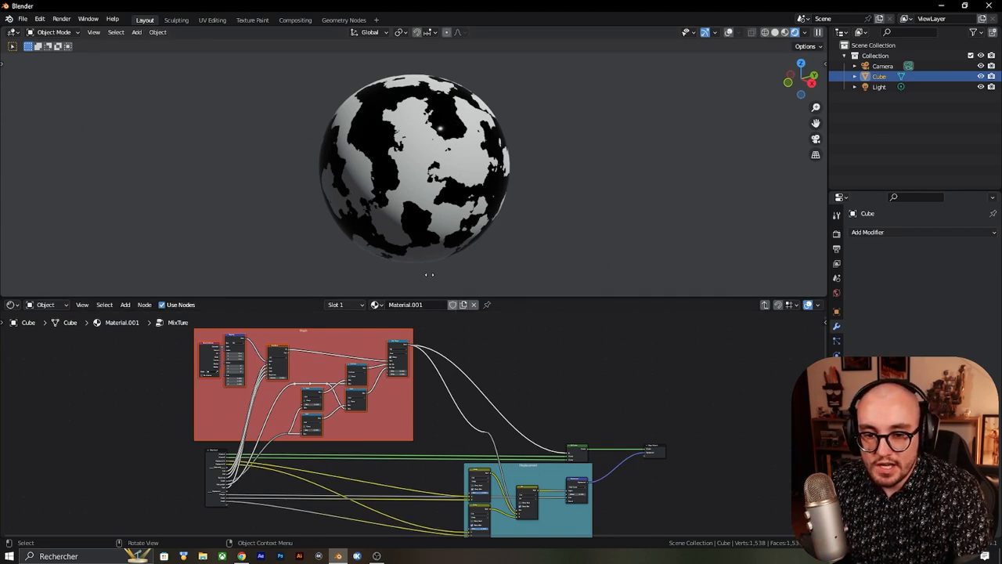
Step: Examine the nodes in the group's blue Displacement frame and return to the main material node tree
middle_drag(543, 420, 470, 340)
scroll(473, 345, up, 4)
drag(320, 407, 562, 478)
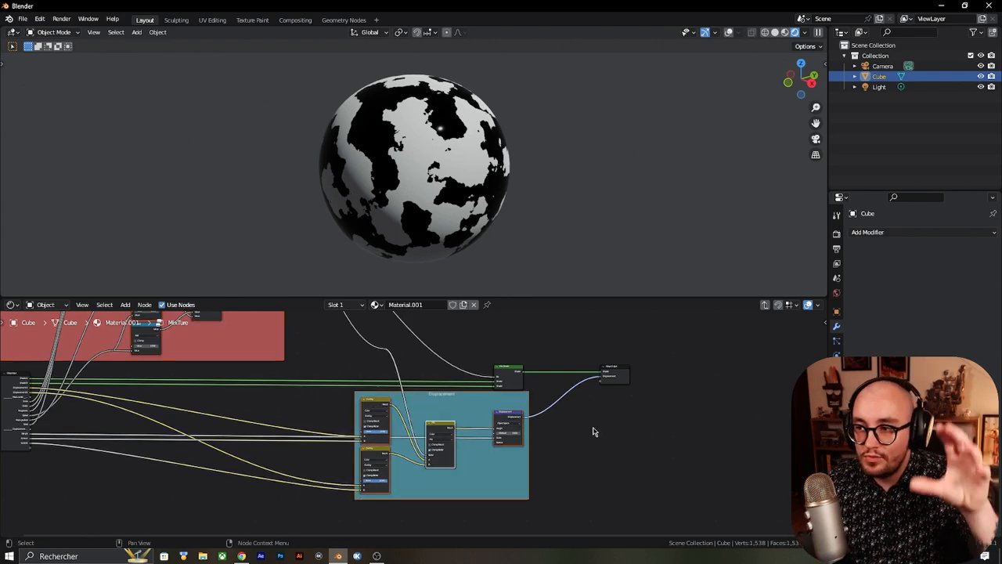
click(764, 304)
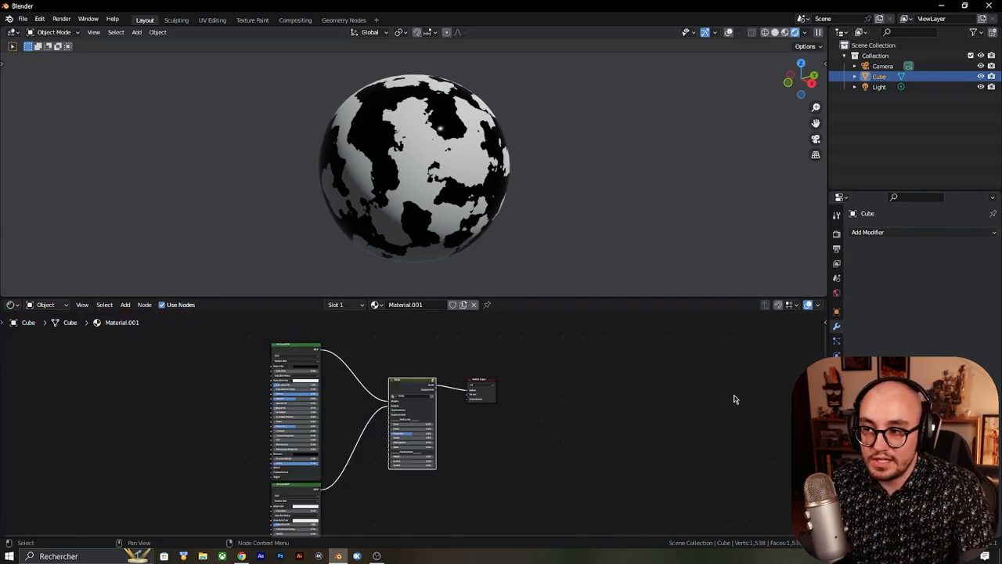
Step: Try different Scale values in the MixTure node's mask control, including about 9.2, and set Scale back to 5
scroll(485, 407, up, 5)
middle_drag(497, 463, 484, 425)
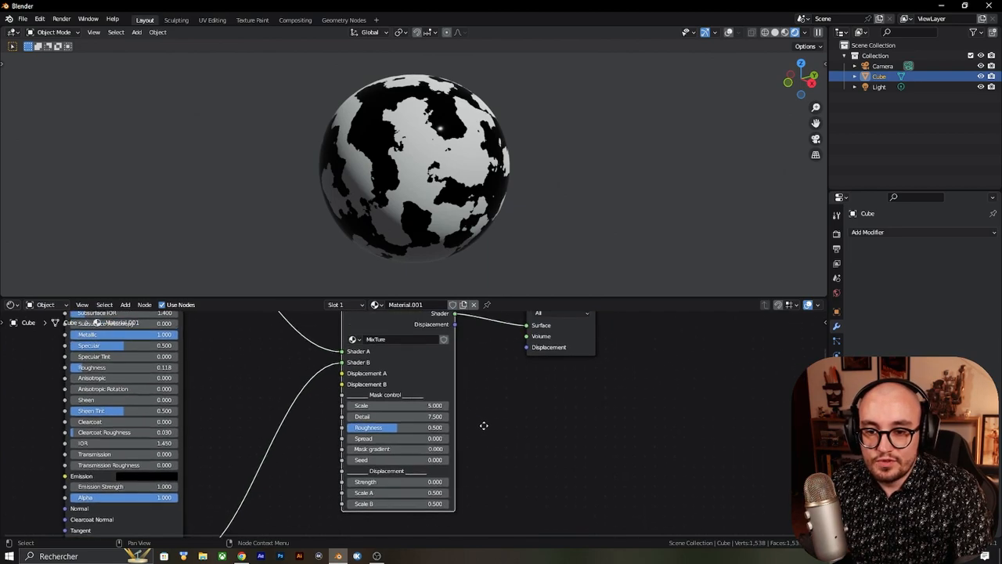
scroll(484, 425, up, 1)
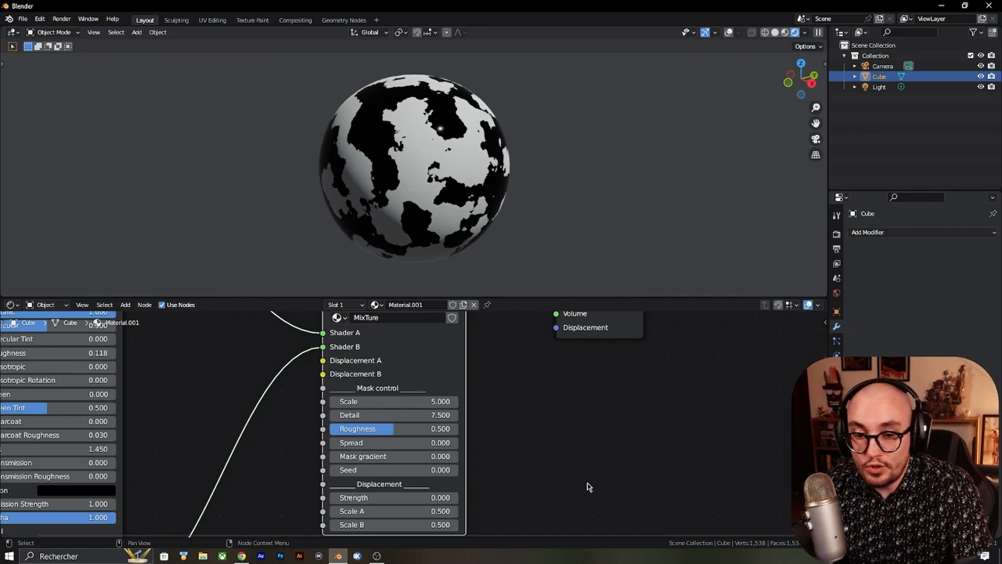
scroll(501, 404, up, 2)
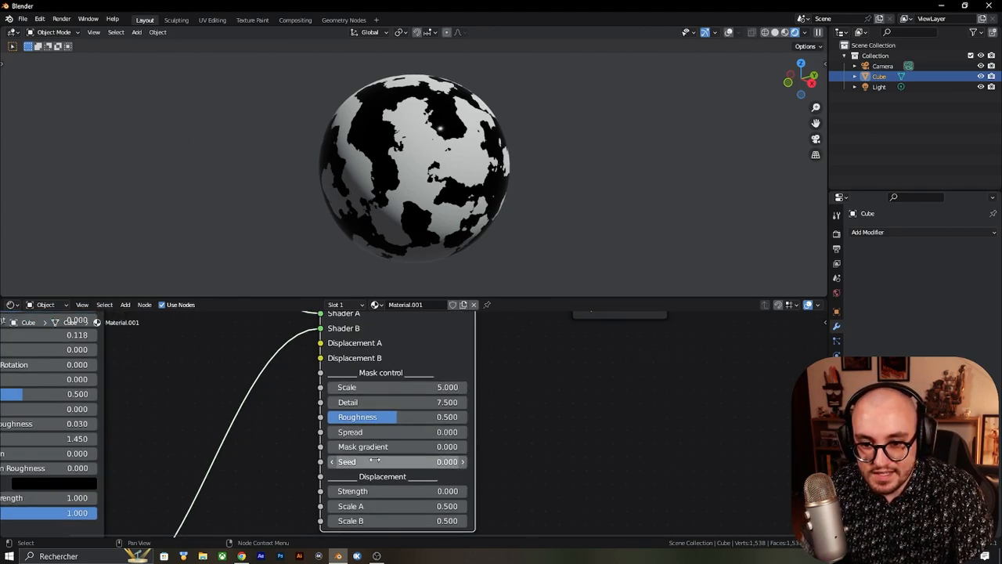
middle_drag(590, 433, 588, 413)
middle_drag(509, 355, 505, 382)
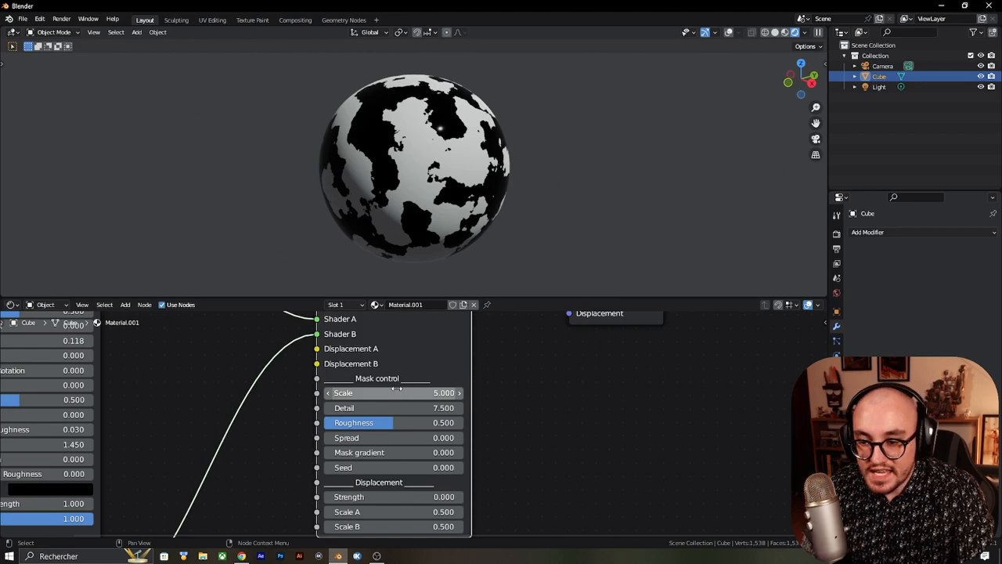
mouse_move(396, 389)
mouse_down()
mouse_move(418, 389)
mouse_move(374, 389)
mouse_move(421, 389)
mouse_move(382, 387)
mouse_up()
drag(391, 392, 470, 392)
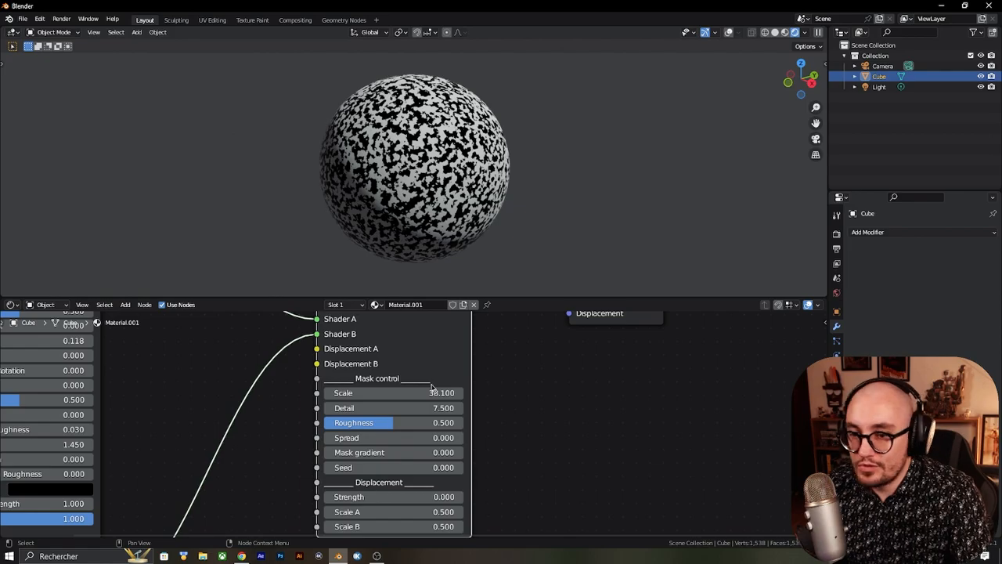
drag(431, 386, 378, 387)
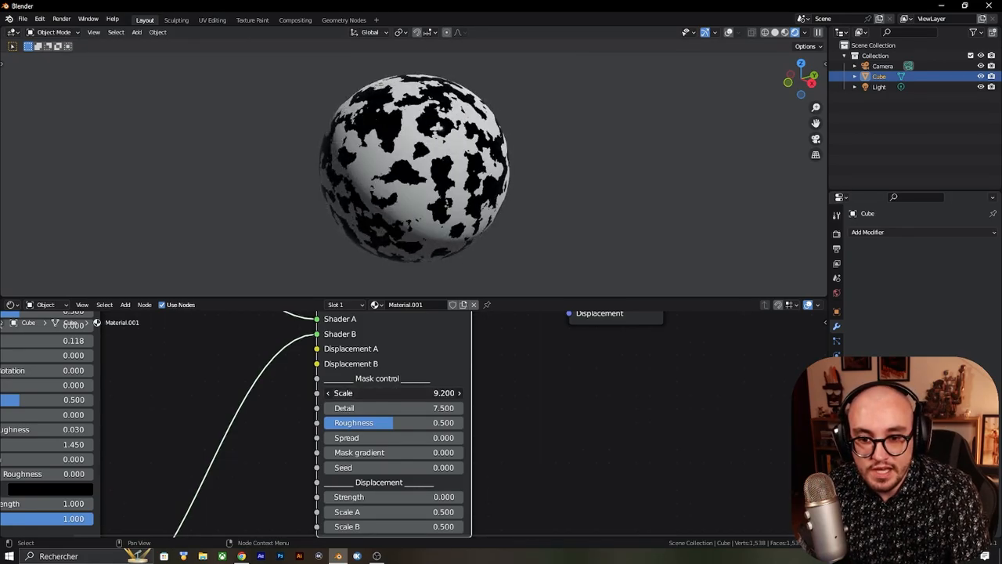
click(397, 390)
text(5)
key(Return)
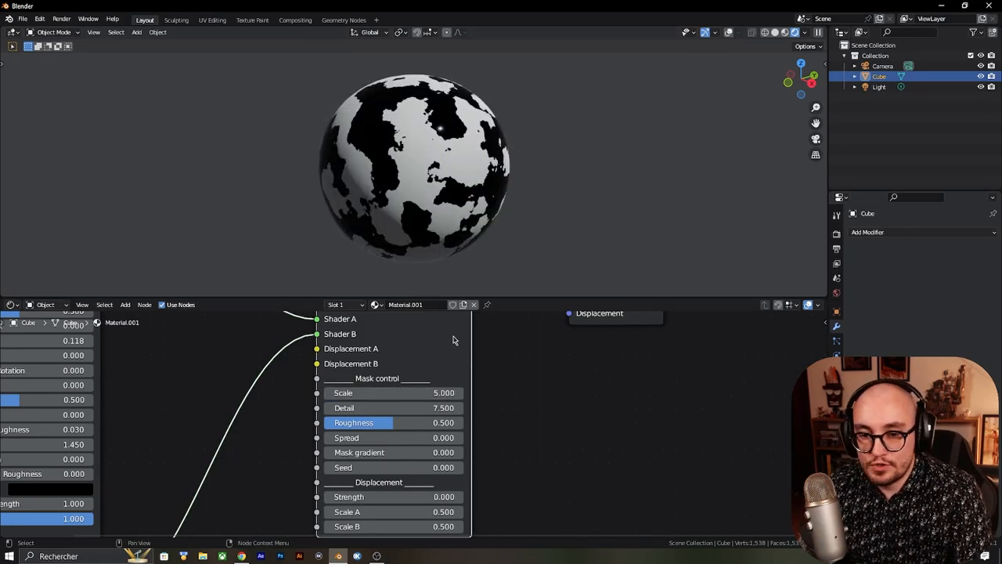
Step: Lower the MixTure node's mask Scale to about 2.45 and return it to 5
drag(438, 393, 362, 392)
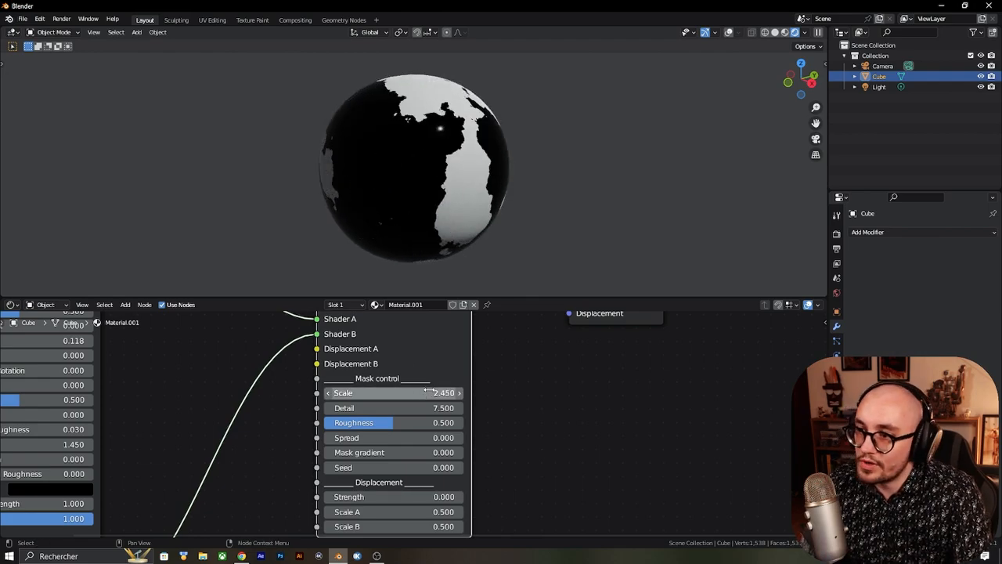
click(389, 392)
text(5)
key(Return)
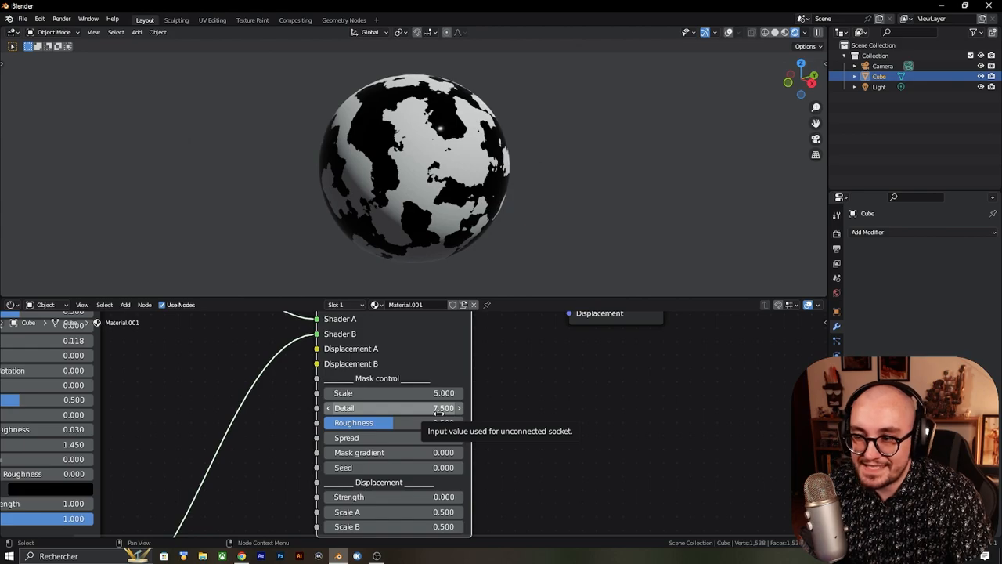
Step: Lower the mask Detail to 0 to smooth the pattern edges, and set Detail back to 7.5
drag(406, 403, 333, 403)
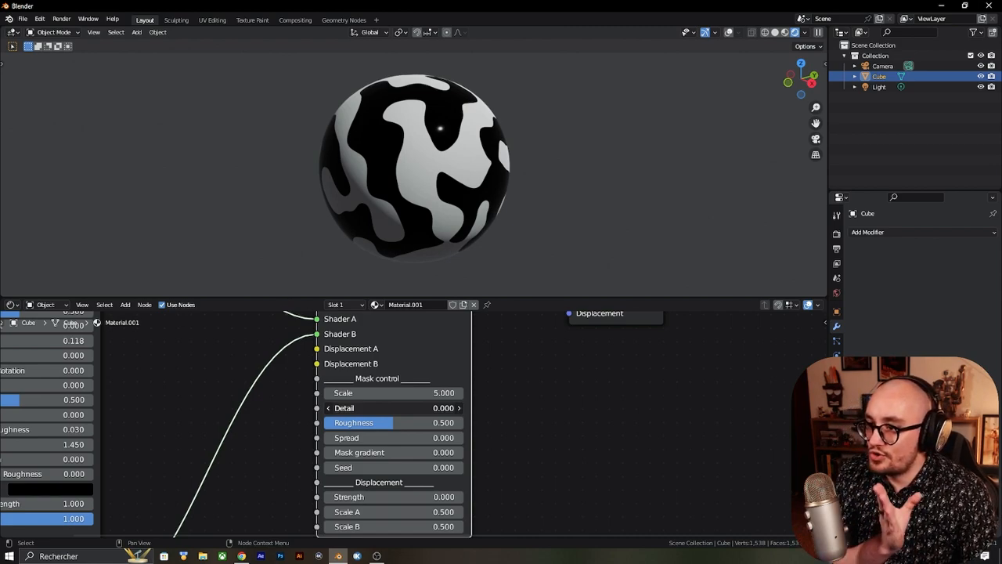
drag(333, 402, 381, 413)
scroll(424, 188, up, 6)
click(412, 413)
text(7.5)
key(Return)
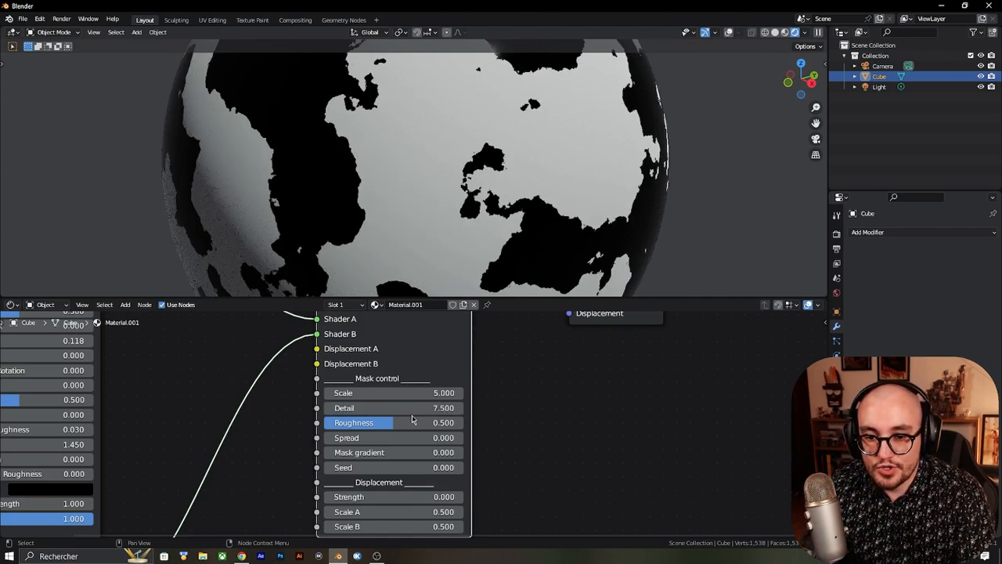
Step: Lower the mask Roughness to 0, compare it with Detail at 0, and restore Detail to 7.5
scroll(541, 427, down, 2)
scroll(551, 427, up, 1)
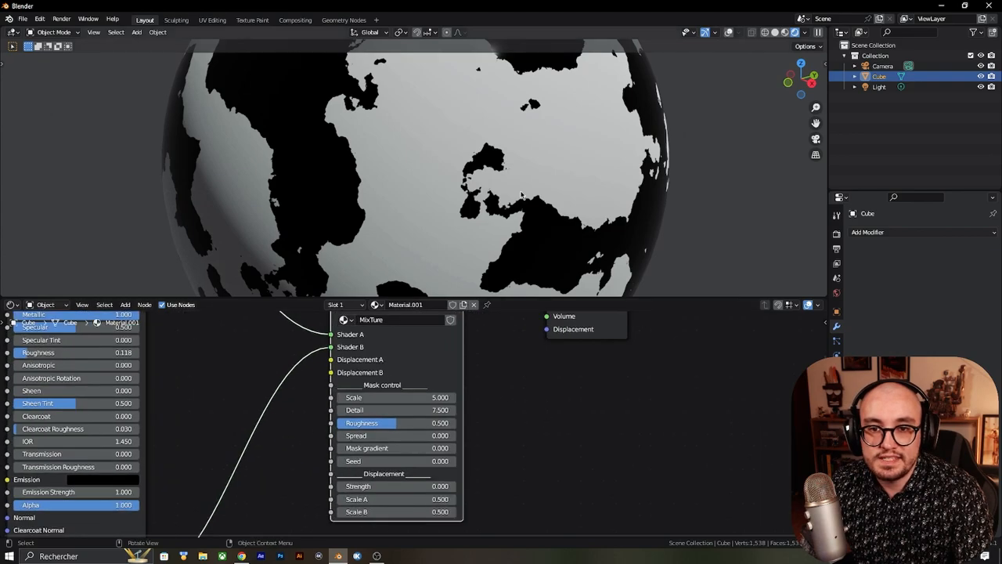
scroll(464, 174, down, 1)
shift+middle_drag(498, 166, 501, 206)
scroll(477, 190, up, 3)
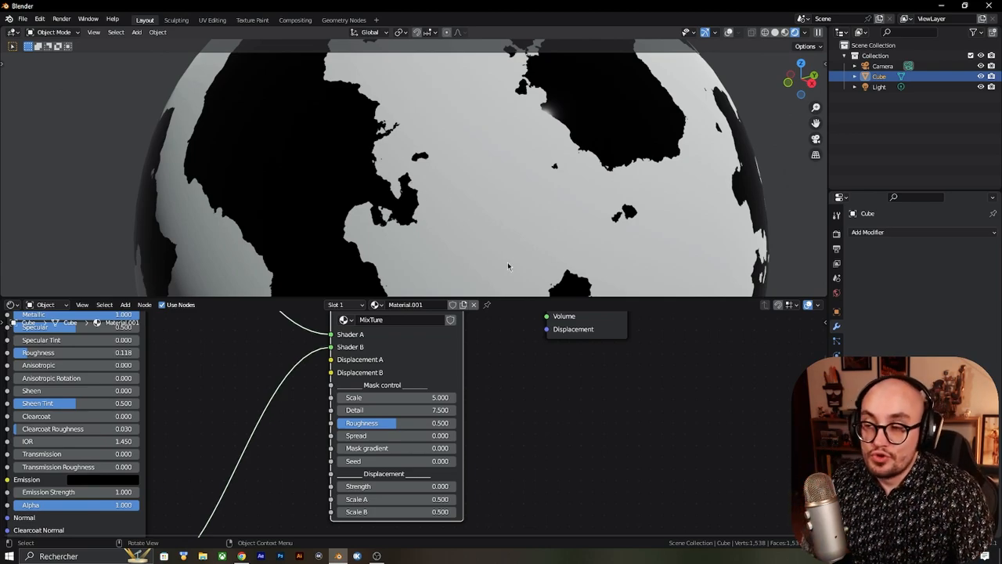
shift+middle_drag(478, 236, 471, 196)
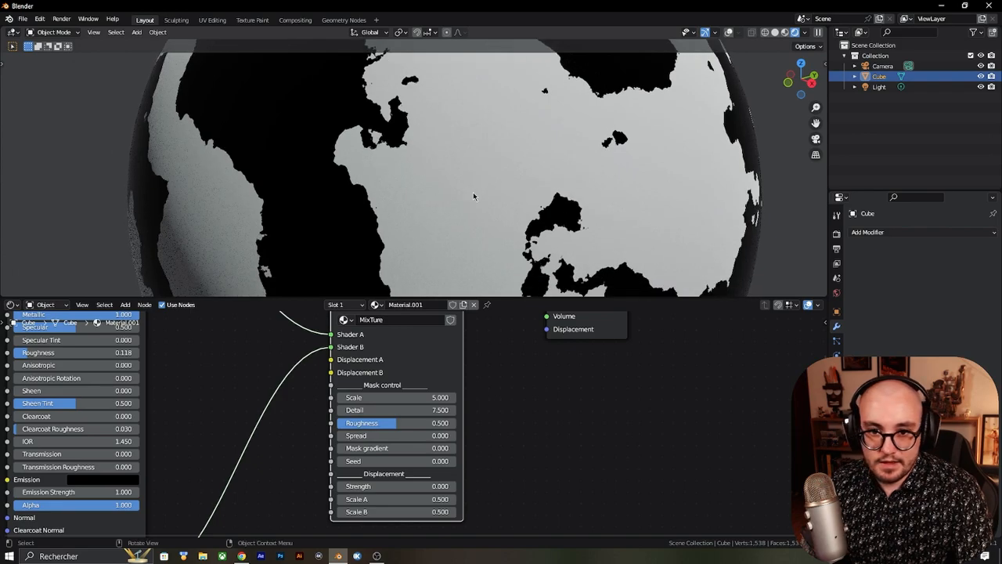
scroll(471, 196, down, 1)
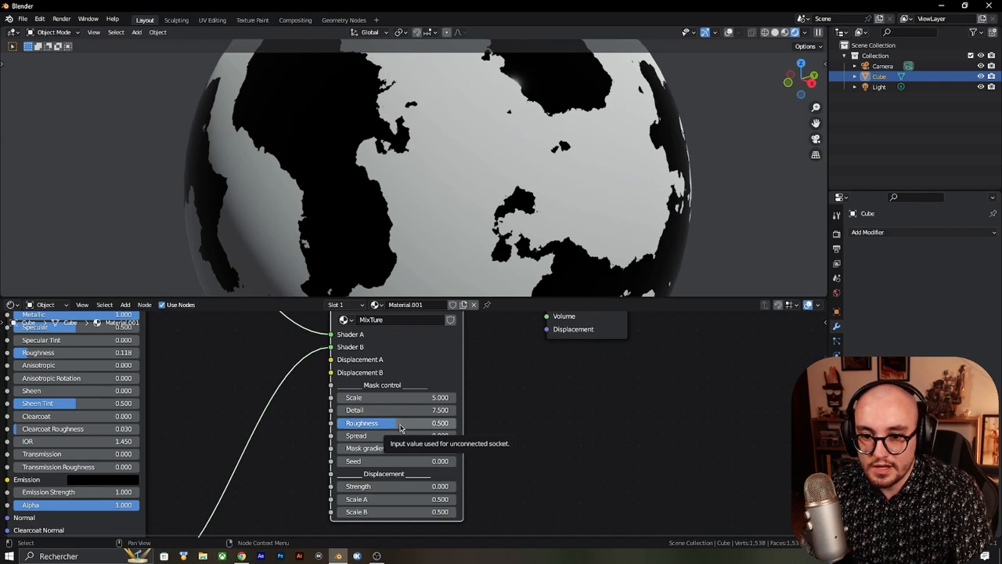
drag(398, 425, 333, 425)
drag(393, 409, 321, 409)
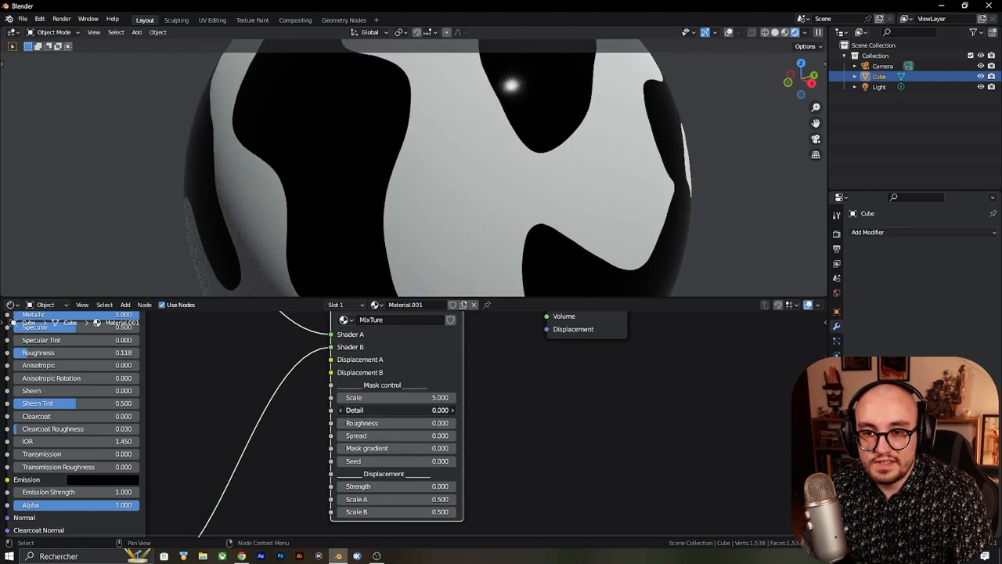
click(412, 410)
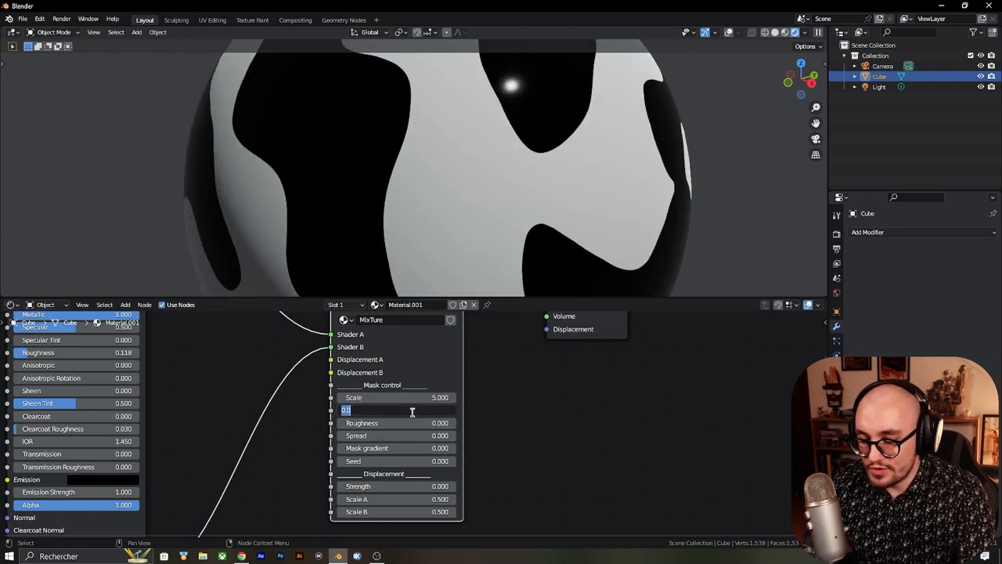
text(7.5)
key(Return)
Step: Raise the mask Roughness to about 0.93, reduce it to about 0.875, and set it back to 0.5
drag(415, 424, 524, 424)
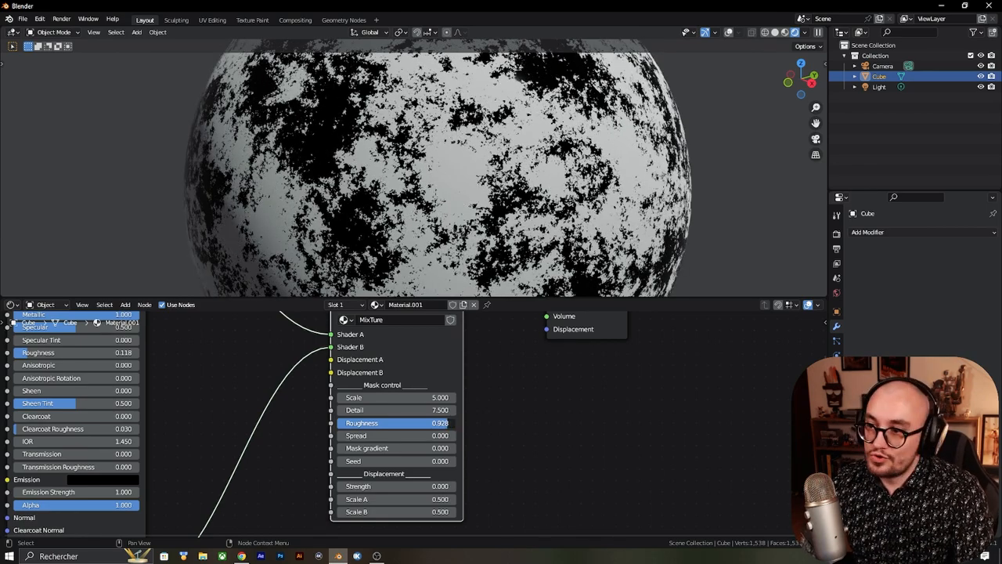
drag(449, 423, 443, 423)
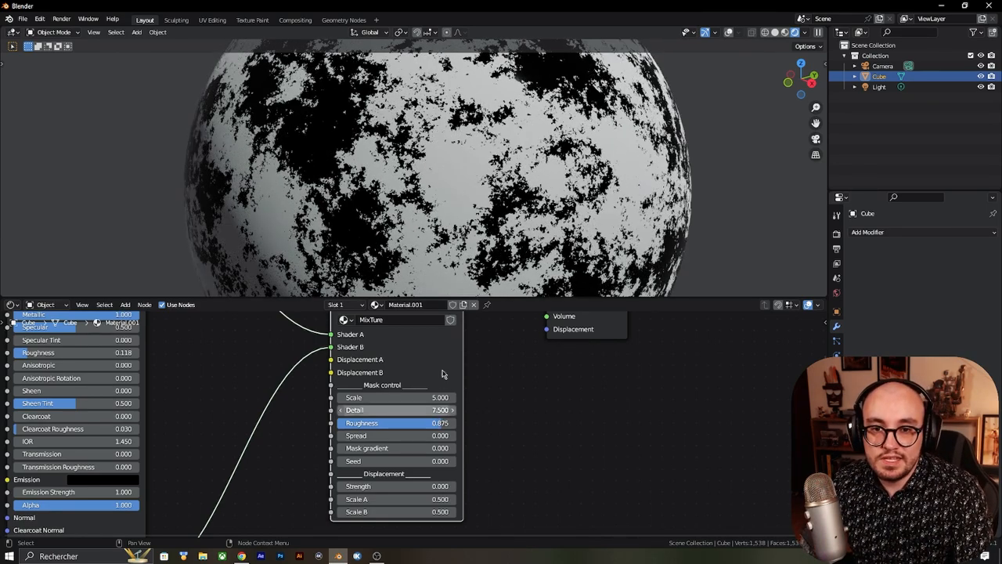
scroll(458, 196, down, 2)
middle_drag(461, 202, 465, 206)
scroll(465, 205, up, 2)
double_click(399, 423)
text(0.5)
key(Return)
Step: Try strong Spread values in the mask control, including -0.5, and set Spread back to 0
middle_drag(504, 443, 491, 488)
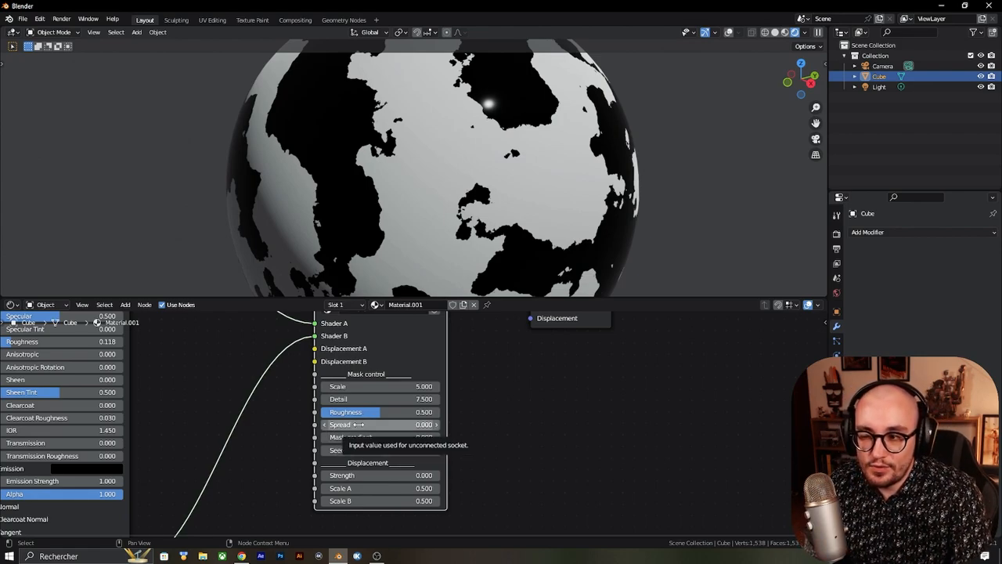
drag(380, 424, 420, 424)
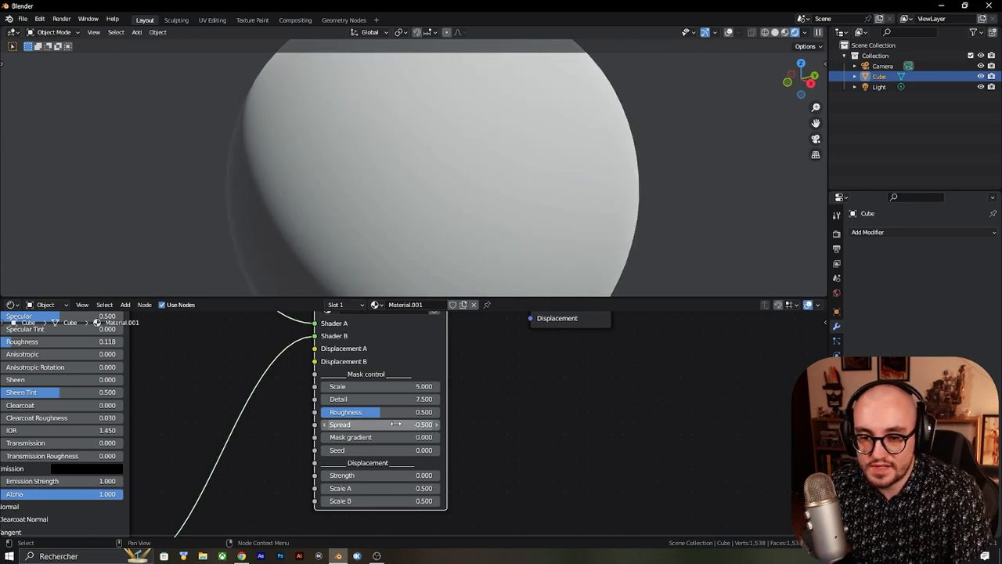
click(405, 425)
text(0)
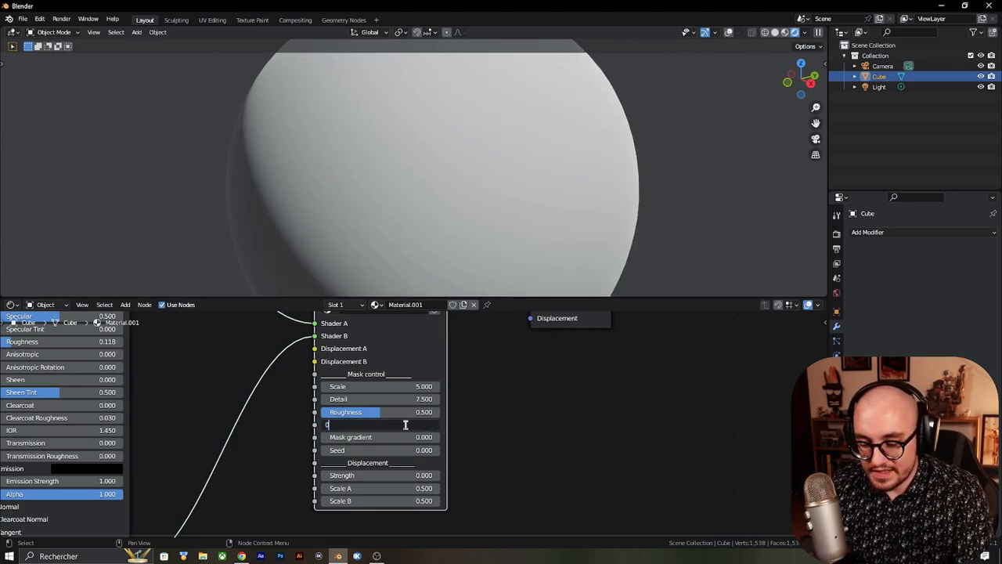
key(Return)
Step: Fine-tune Spread to about -0.05 and 0.09 to compare the two materials' coverage, and reset Spread to 0
shift+drag(406, 424, 401, 424)
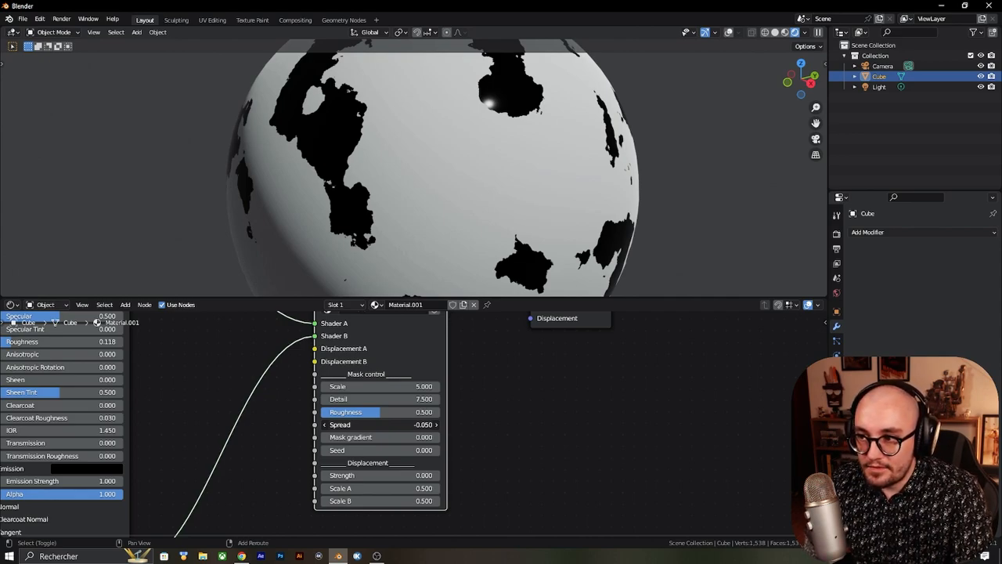
mouse_move(401, 425)
shift+mouse_down()
mouse_move(385, 424)
mouse_move(410, 424)
shift+mouse_up()
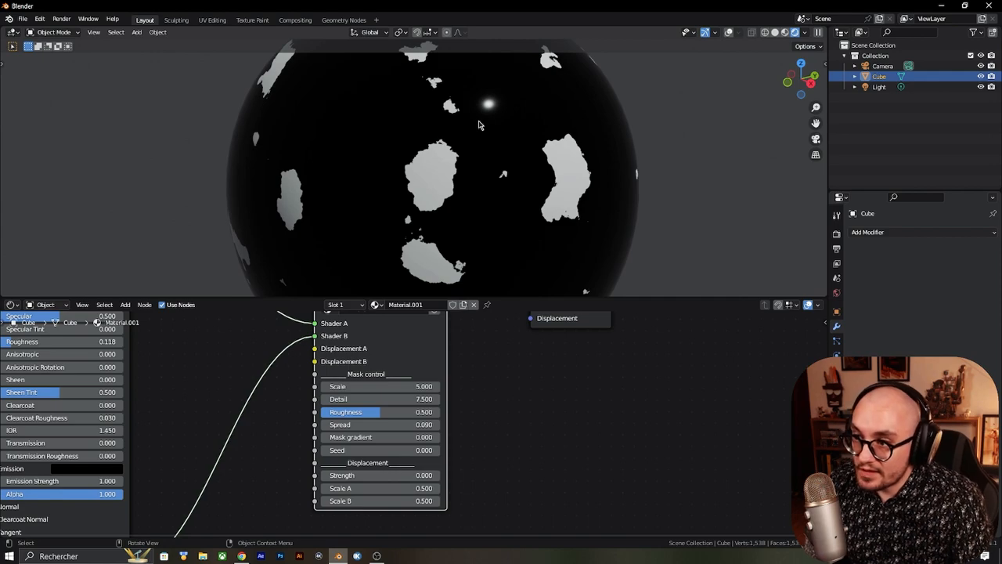
drag(396, 424, 346, 424)
click(396, 424)
text(0)
key(Return)
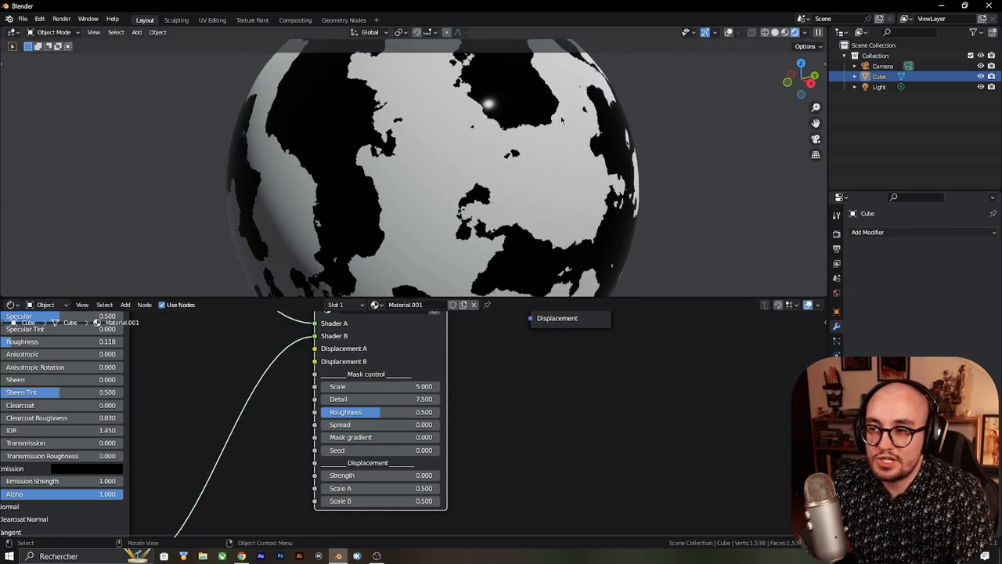
Step: Try different Mask gradient values up to 0.5 while inspecting the sphere, and return Mask gradient to 0
middle_drag(530, 472, 523, 468)
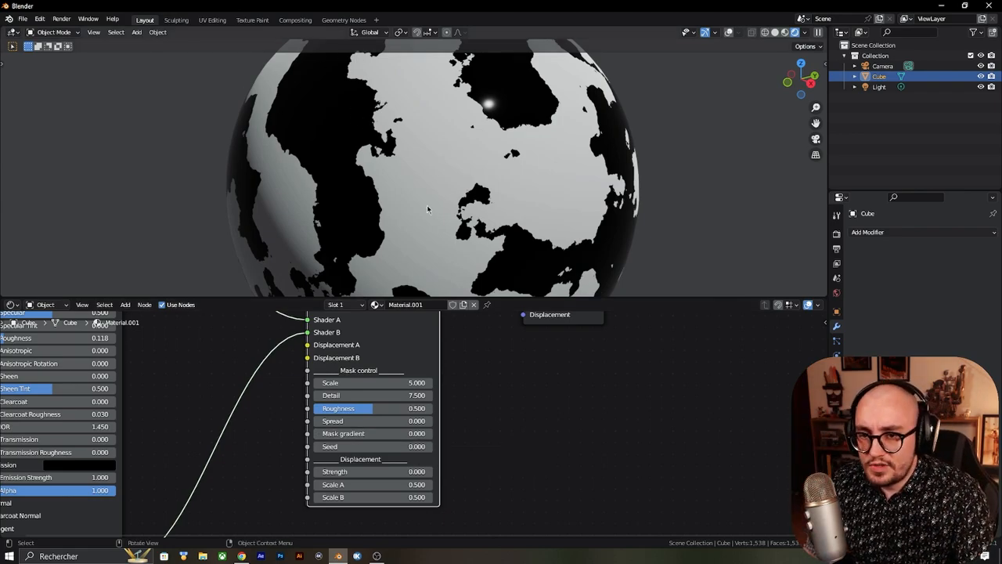
scroll(427, 272, up, 5)
middle_drag(423, 217, 379, 183)
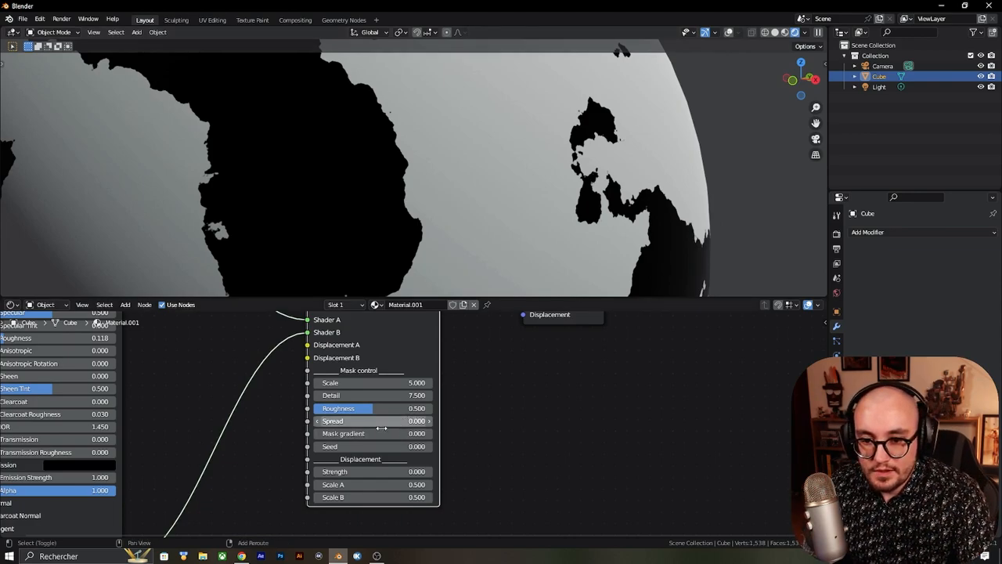
drag(373, 434, 396, 434)
drag(373, 433, 362, 434)
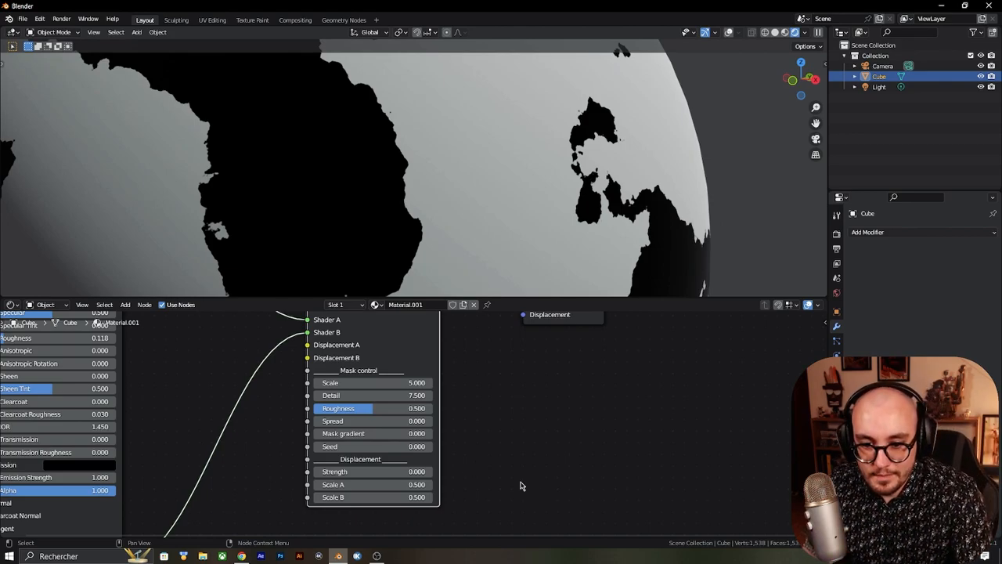
drag(374, 434, 423, 434)
scroll(450, 169, down, 5)
middle_drag(450, 169, 379, 172)
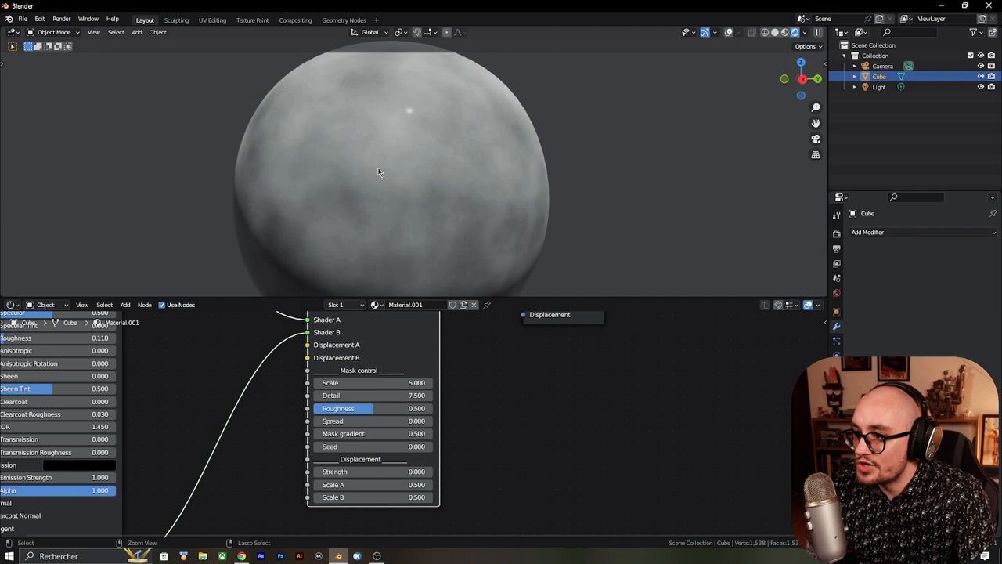
middle_drag(487, 407, 501, 382)
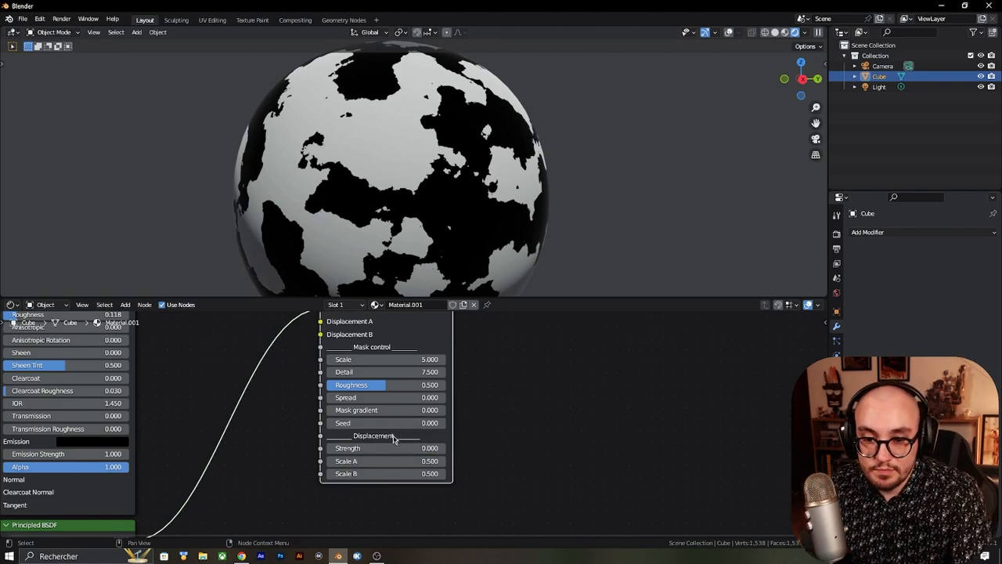
Step: Enlarge the 3D viewport while trying different Seed values, including 7.2 and 48.4, and reset Seed to 0
drag(391, 422, 517, 385)
drag(588, 298, 537, 358)
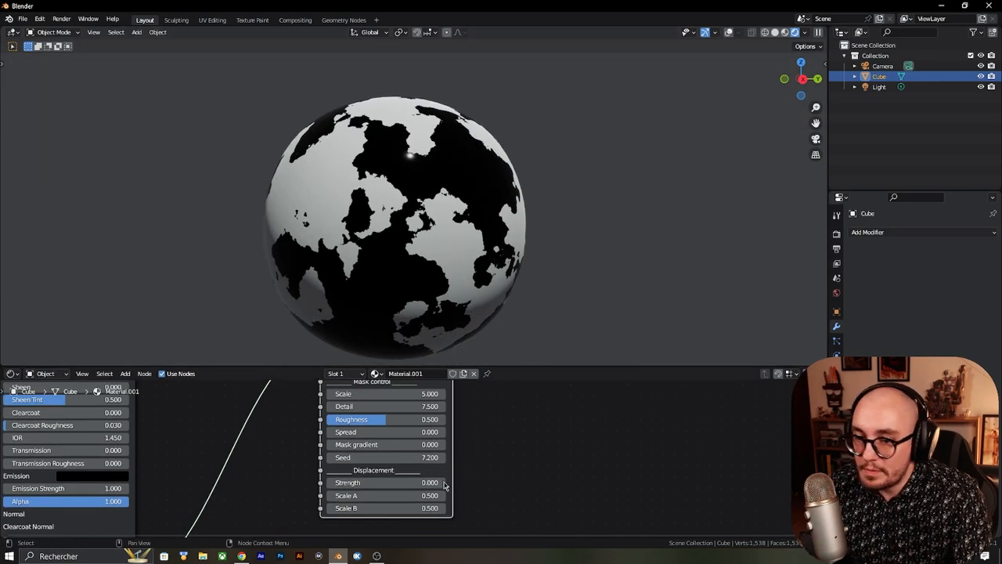
drag(407, 456, 325, 456)
mouse_move(416, 457)
mouse_down()
mouse_move(548, 457)
mouse_move(408, 458)
mouse_up()
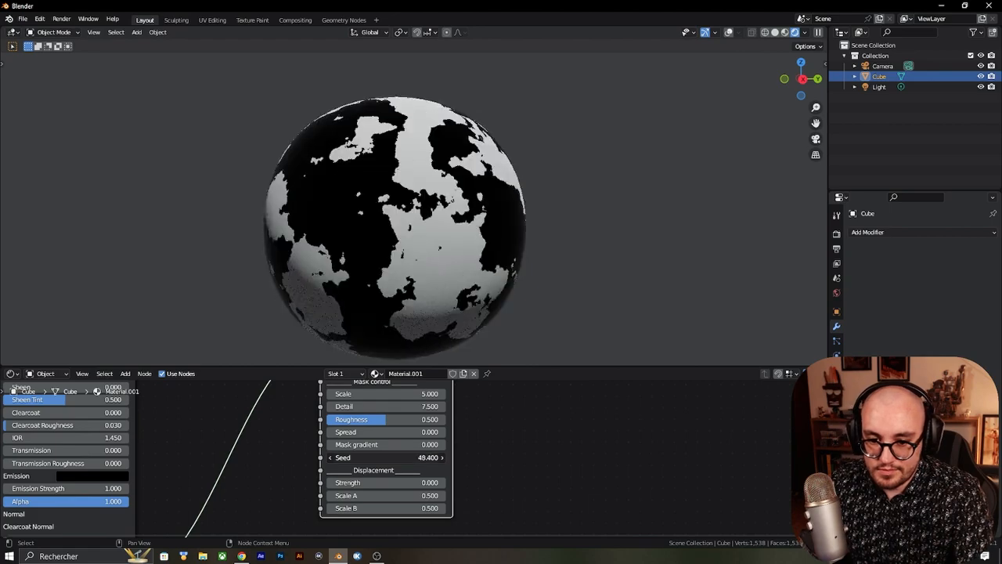
click(408, 457)
text(0)
key(Return)
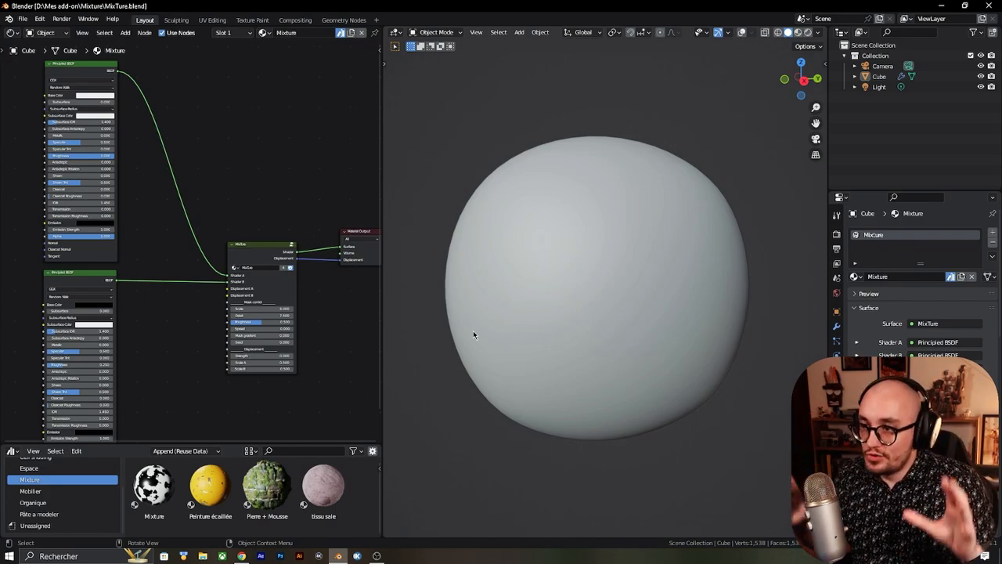
Step: Show the sphere in rendered shading in the MixTure.blend file and assign it the Pierre + Mousse material
click(808, 32)
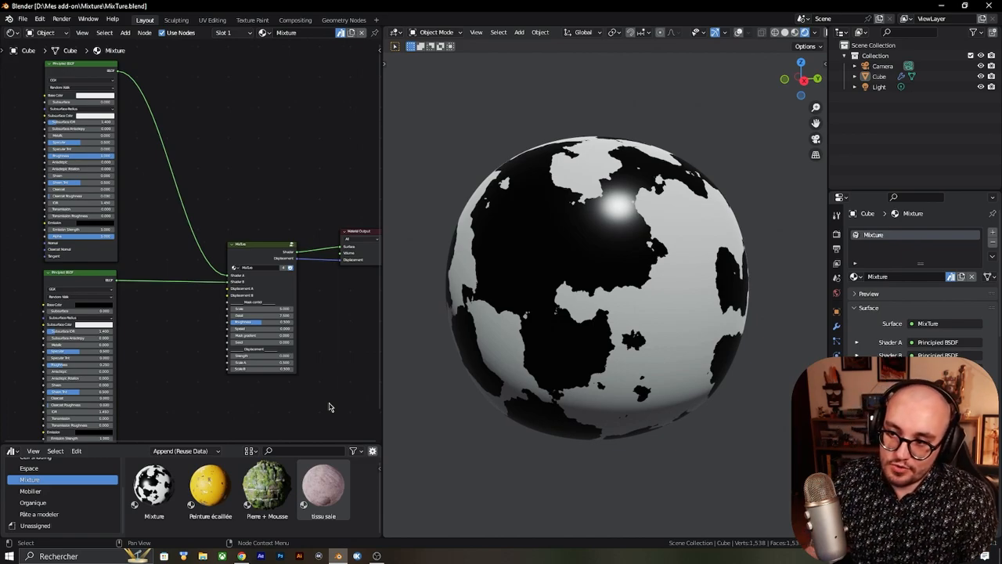
middle_drag(338, 391, 293, 336)
middle_drag(246, 376, 264, 392)
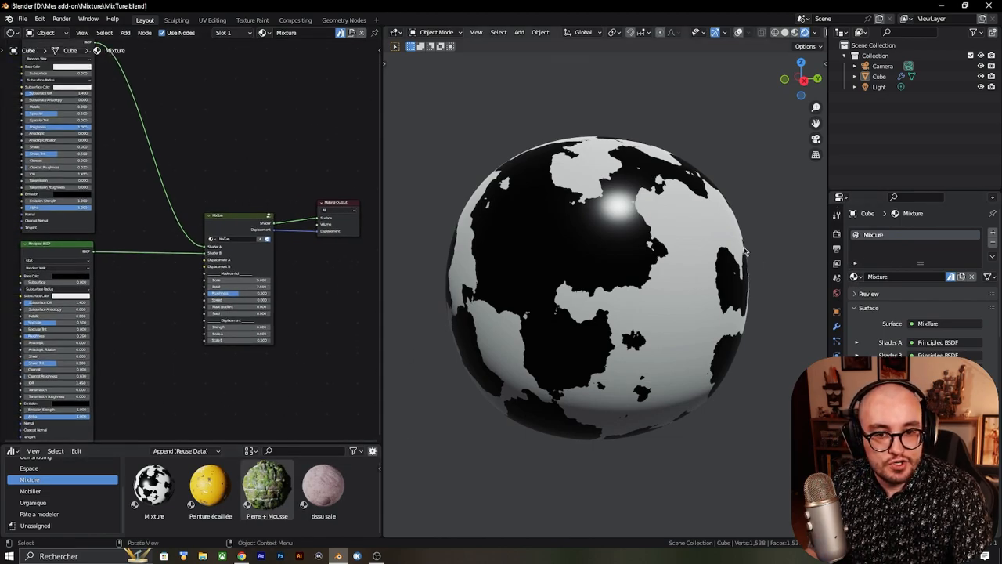
click(856, 276)
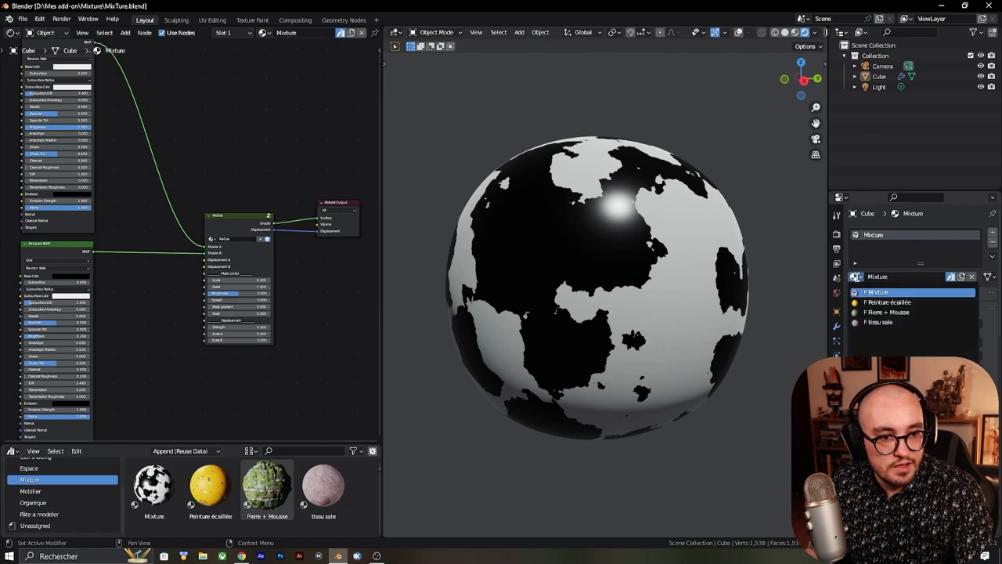
click(888, 311)
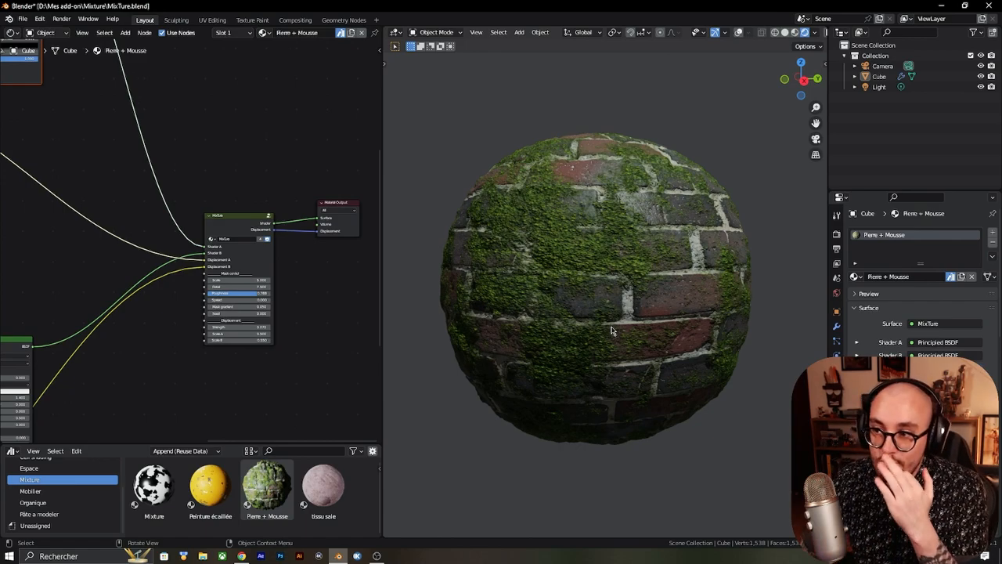
Step: Widen the node editor so the whole Pierre + Mousse node tree fits in it
scroll(297, 228, down, 6)
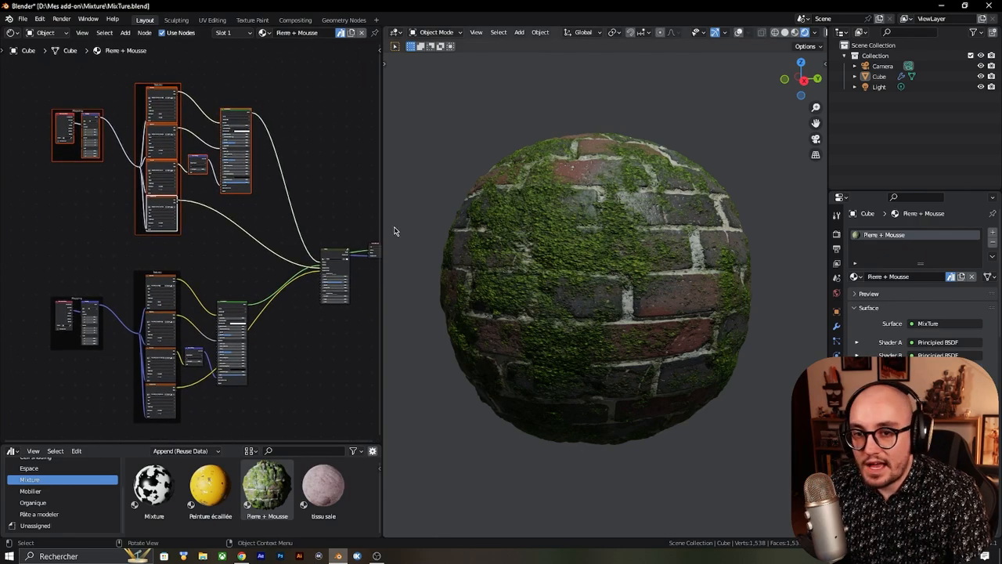
drag(382, 227, 556, 216)
scroll(376, 265, up, 1)
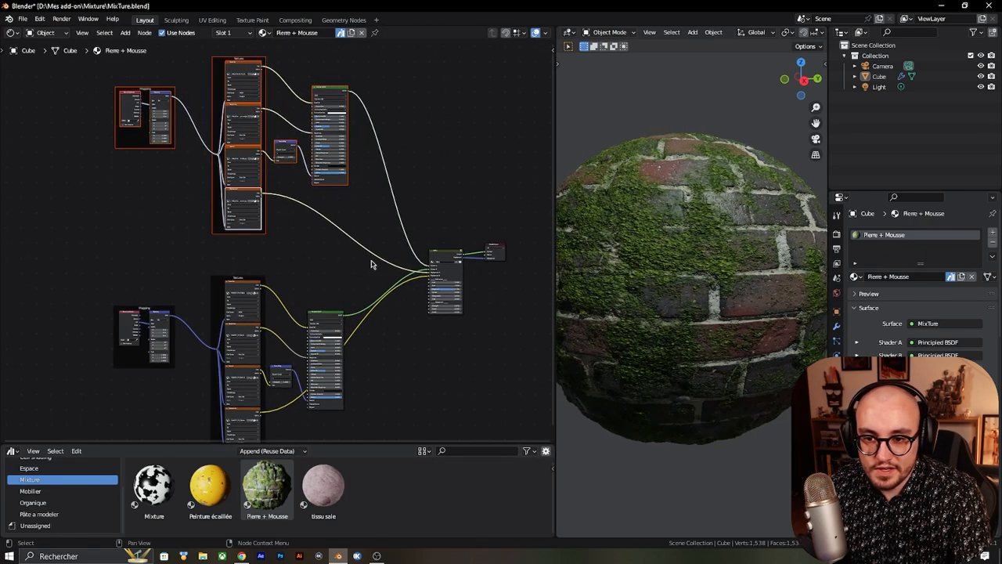
middle_drag(371, 254, 342, 265)
Step: Select the upper setup of mapping, texture and Principled BSDF nodes and try moving it slightly
drag(45, 70, 367, 258)
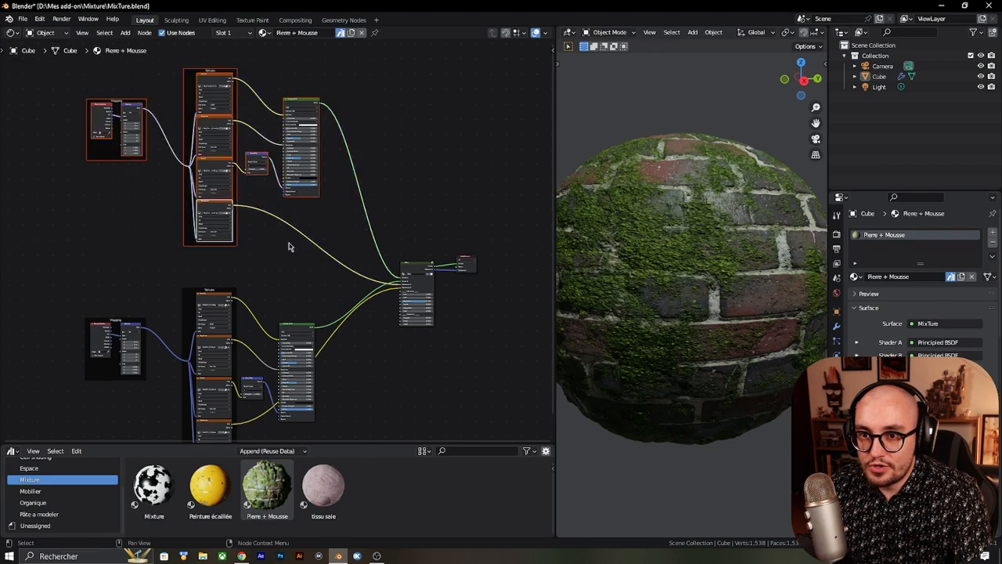
key(g)
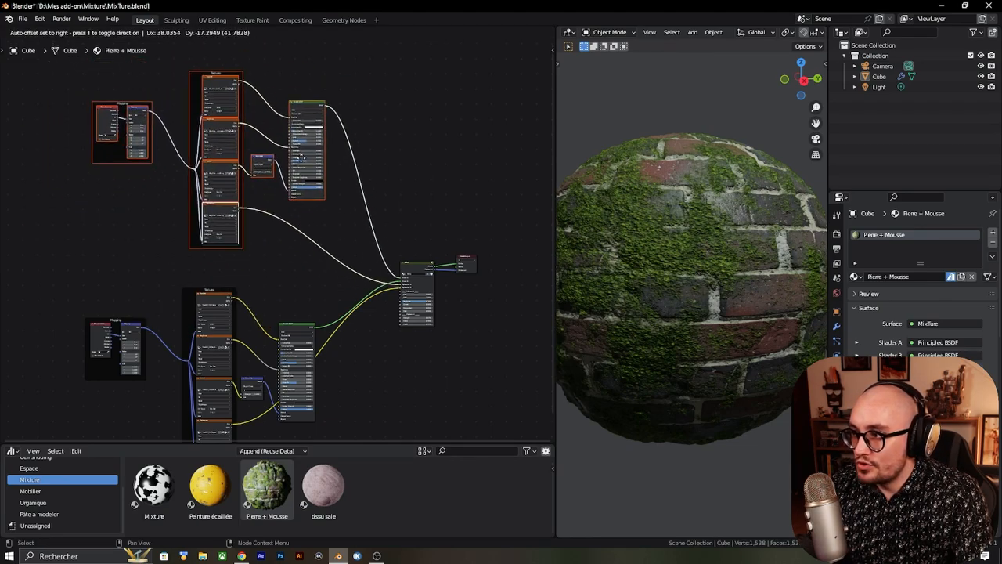
click(307, 162)
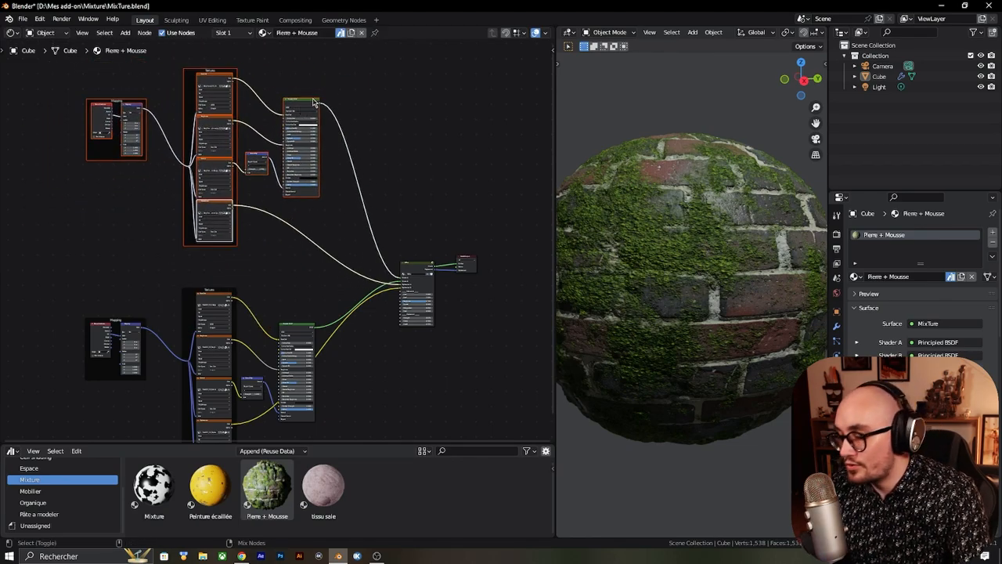
Step: Preview the brick and moss Principled BSDF shaders individually on the sphere, and restore the MixTure node as the material's output source
ctrl+shift+click(304, 104)
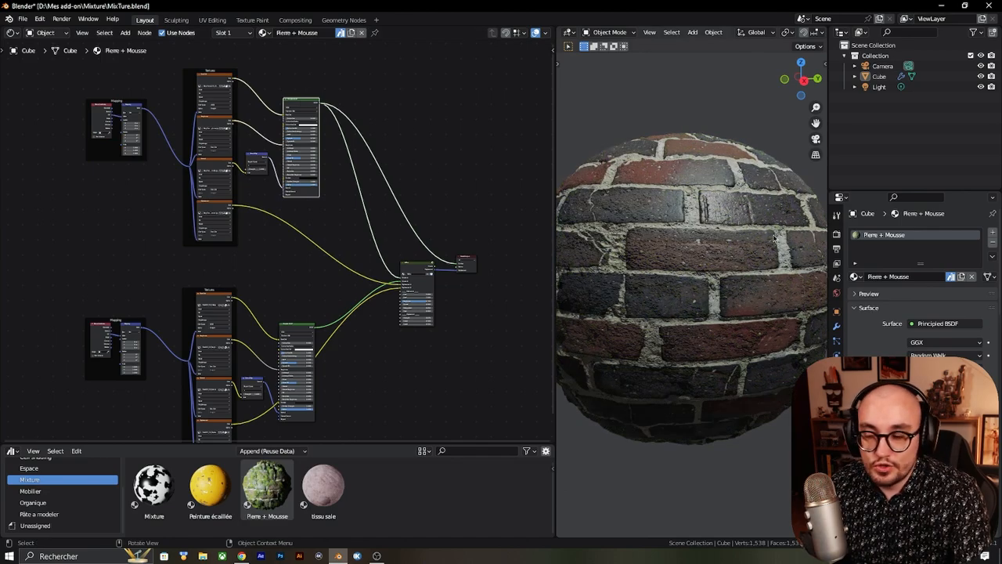
middle_drag(514, 247, 516, 220)
scroll(415, 282, up, 7)
middle_drag(173, 357, 273, 220)
ctrl+shift+click(238, 239)
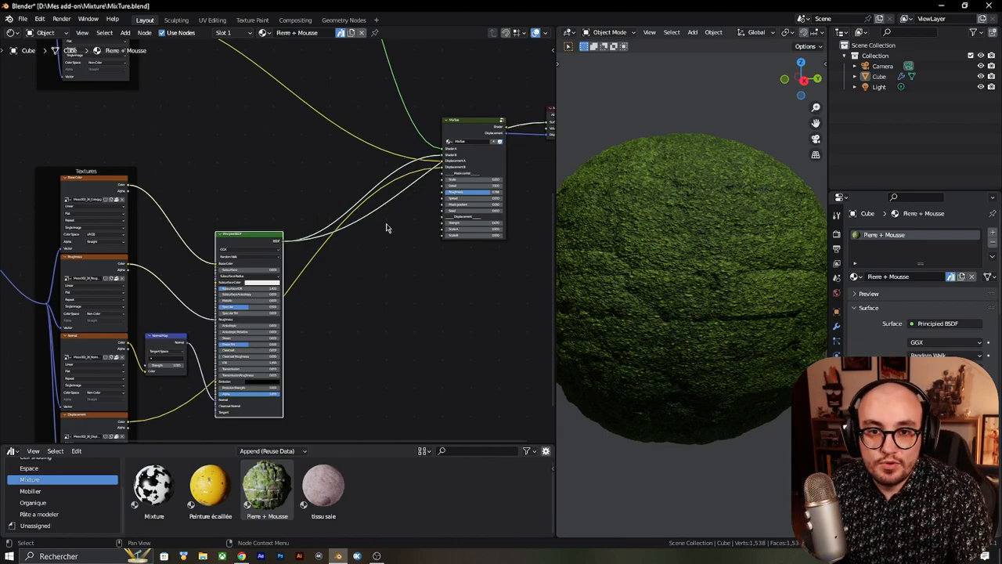
ctrl+shift+click(481, 133)
middle_drag(431, 144, 352, 142)
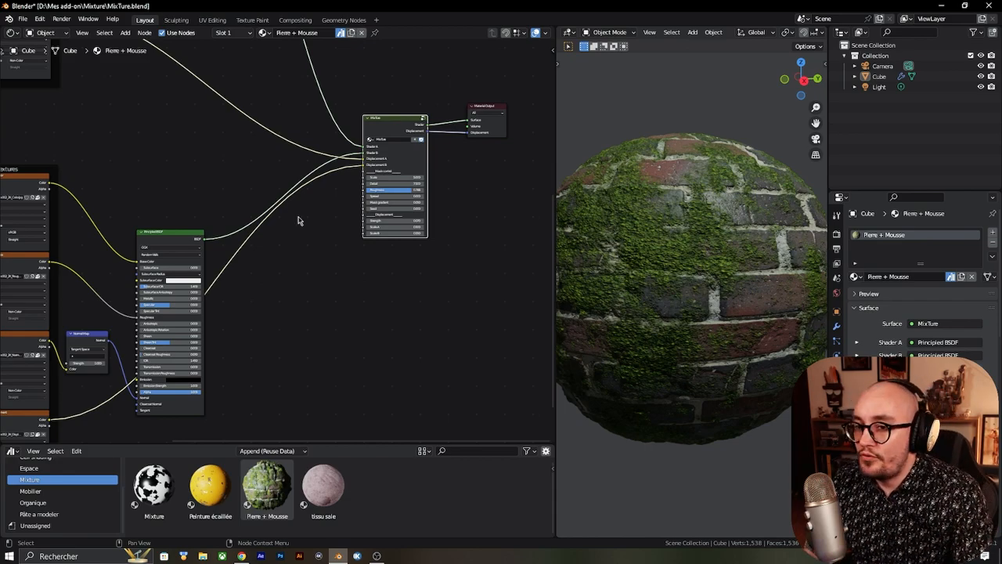
Step: Show the sphere's Subdivision modifier settings and disconnect the links into the MixTure node's Displacement A and Displacement B inputs
scroll(307, 220, down, 1)
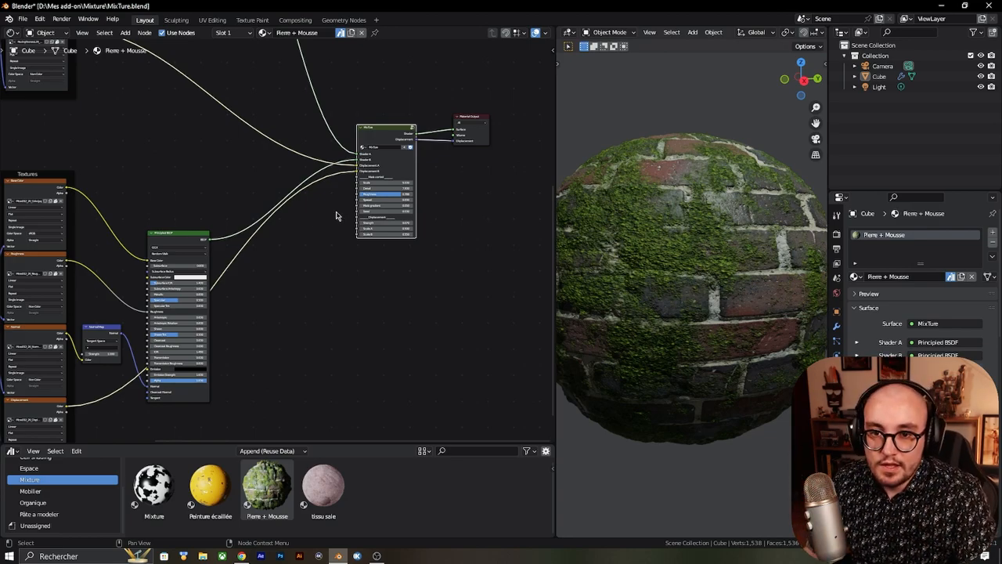
middle_drag(352, 188, 246, 263)
scroll(167, 321, up, 10)
middle_drag(158, 329, 166, 299)
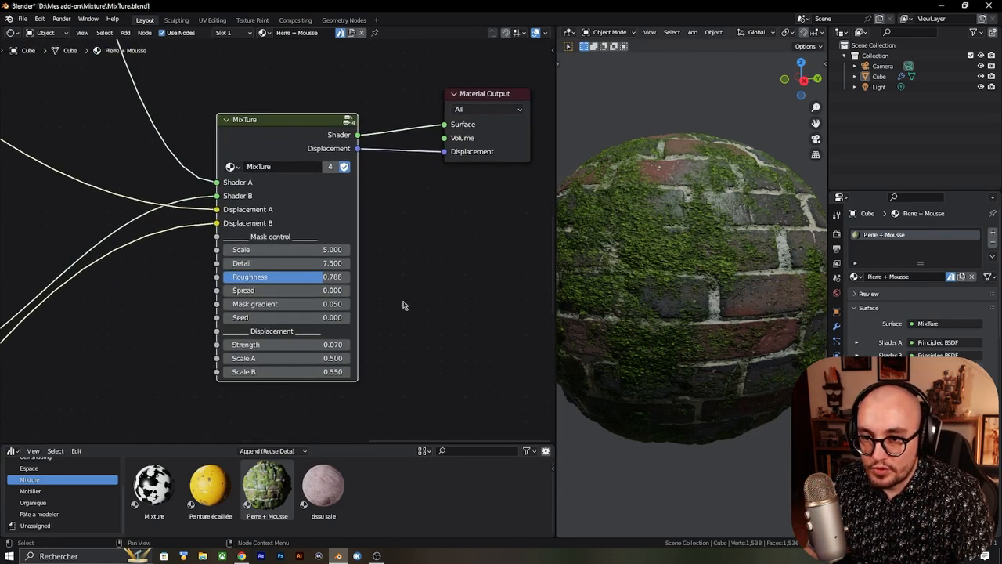
middle_drag(236, 220, 246, 205)
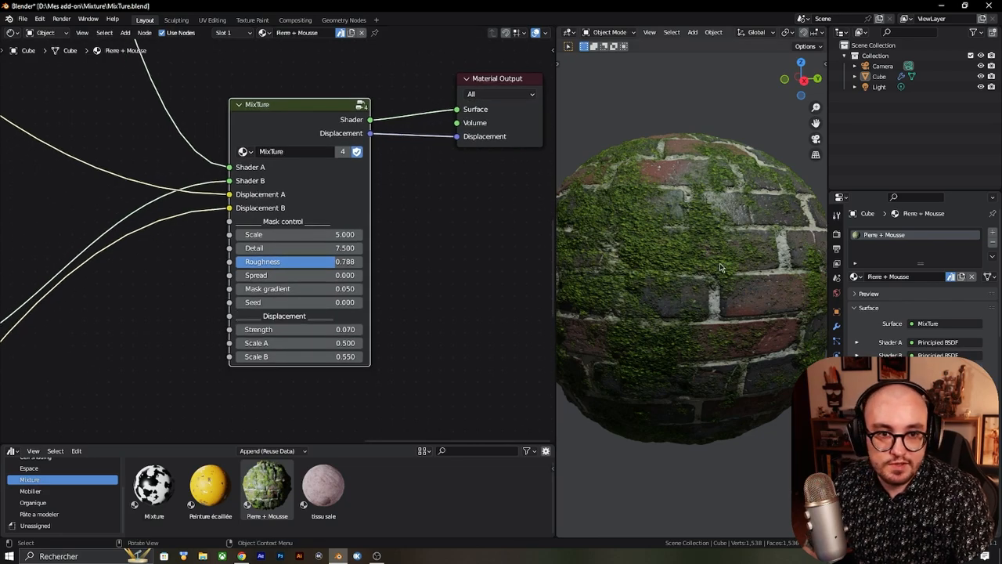
scroll(725, 268, down, 1)
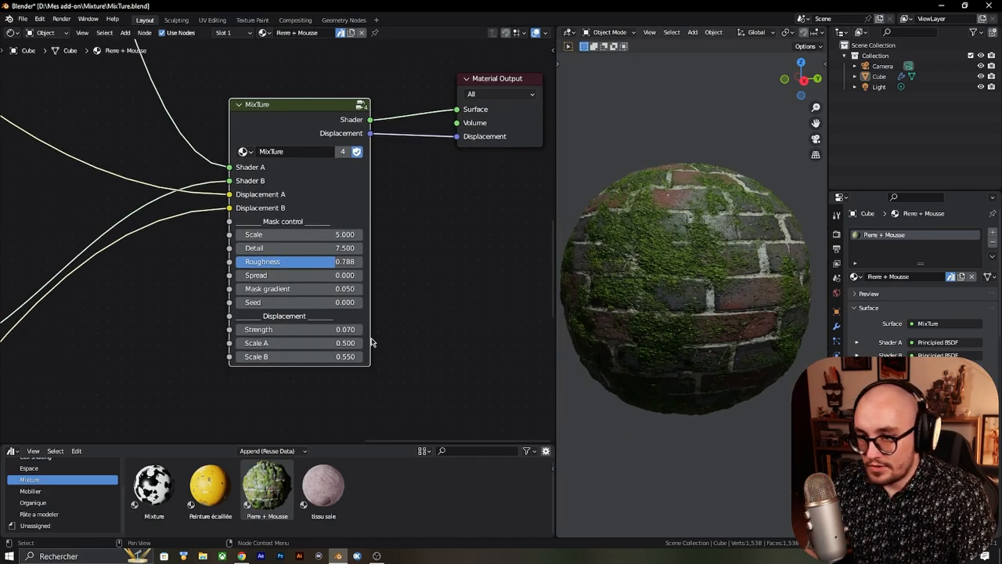
scroll(430, 332, up, 1)
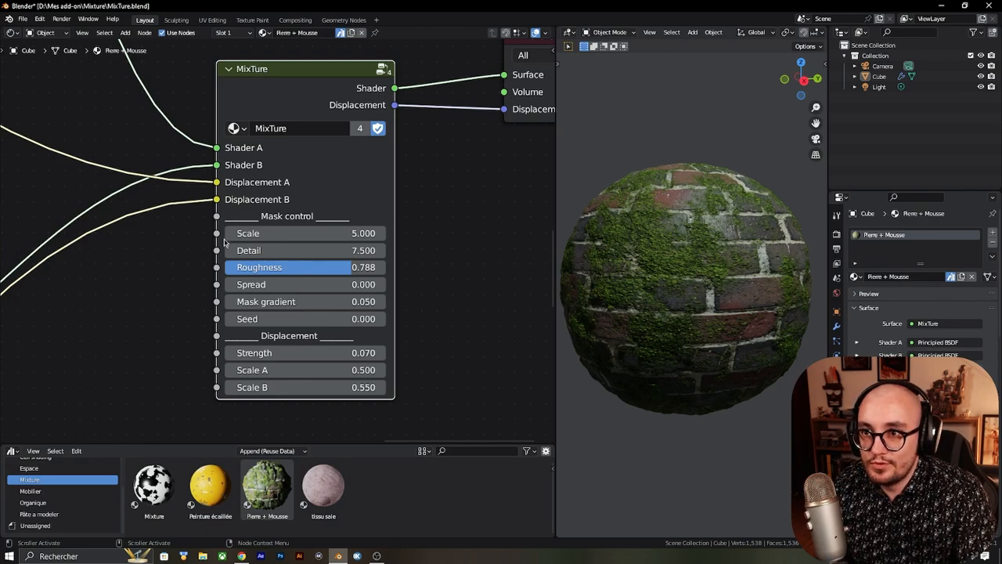
click(836, 326)
drag(217, 185, 206, 288)
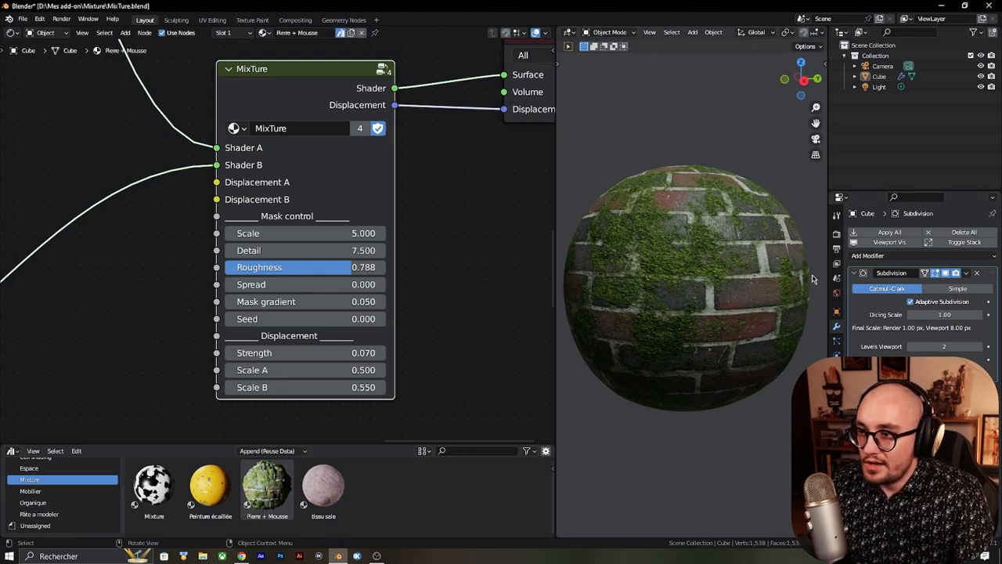
Step: Check the Displacement and Bump option in the sphere's material surface settings and collapse the Volume and Line Art sections
click(653, 271)
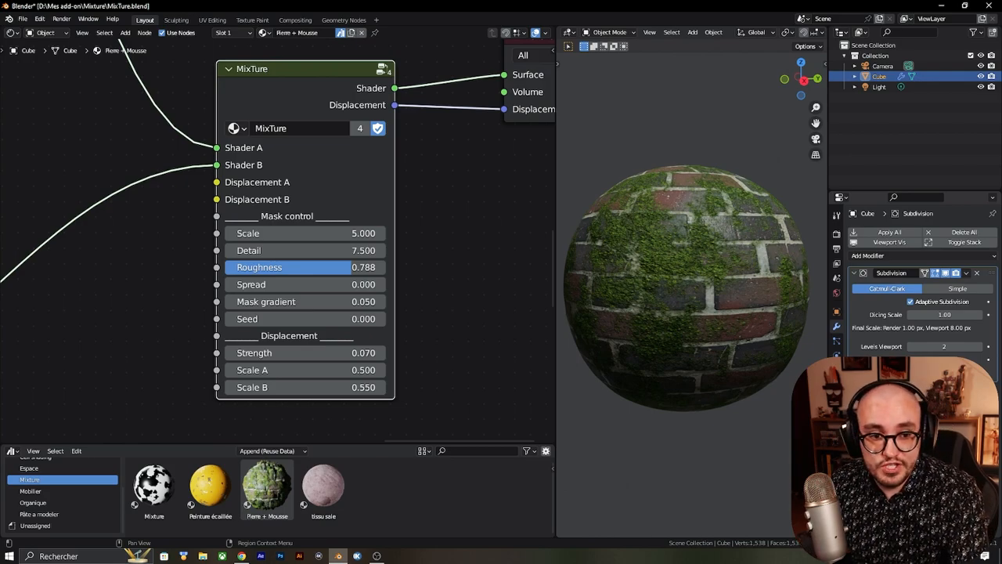
click(837, 400)
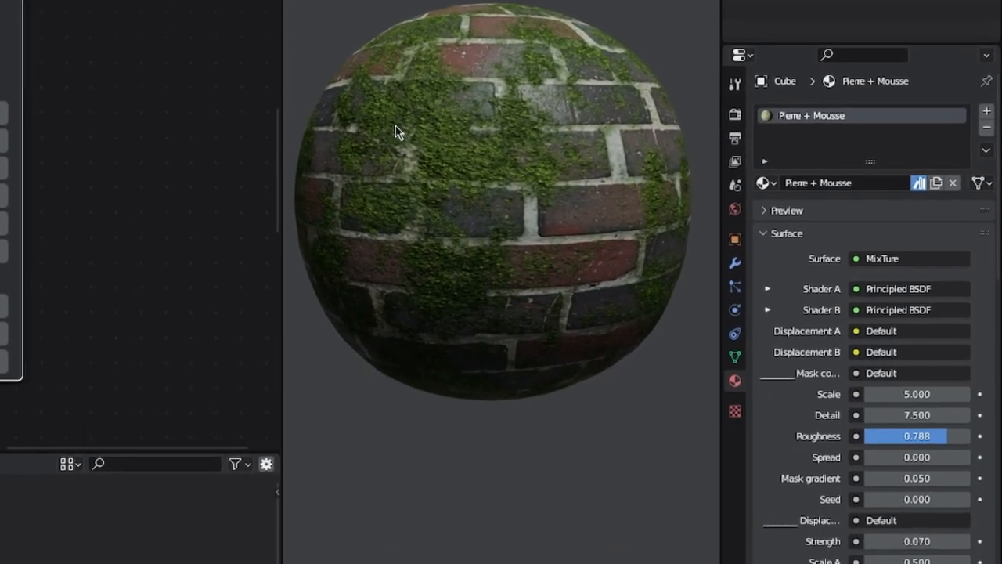
scroll(830, 364, down, 8)
scroll(821, 354, down, 15)
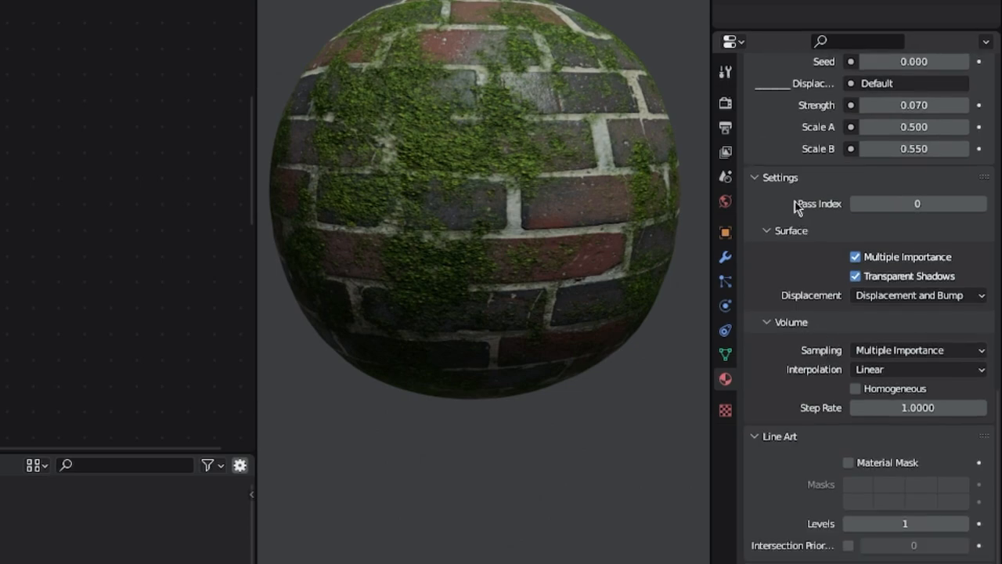
scroll(790, 235, up, 5)
scroll(785, 262, down, 3)
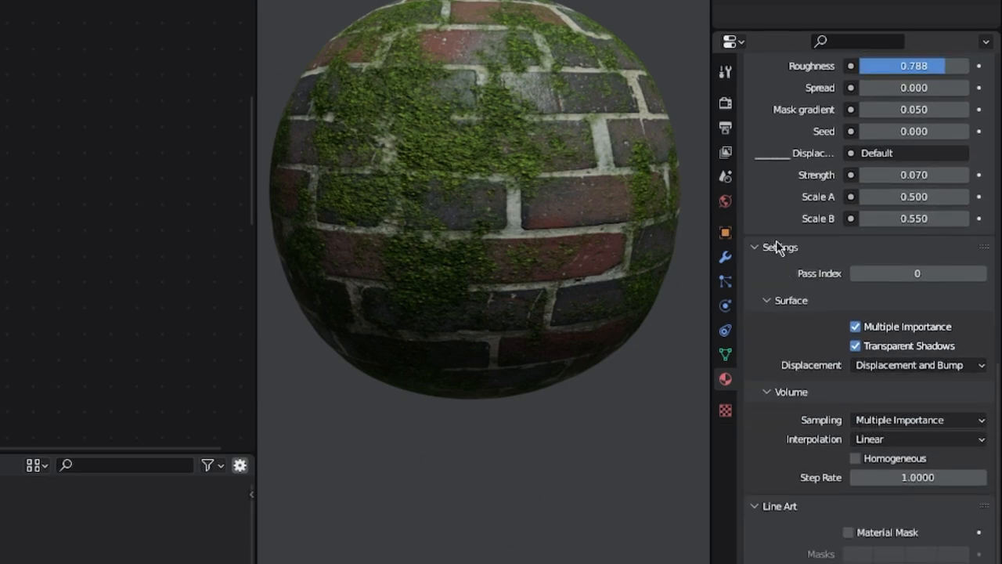
scroll(799, 268, down, 2)
click(883, 299)
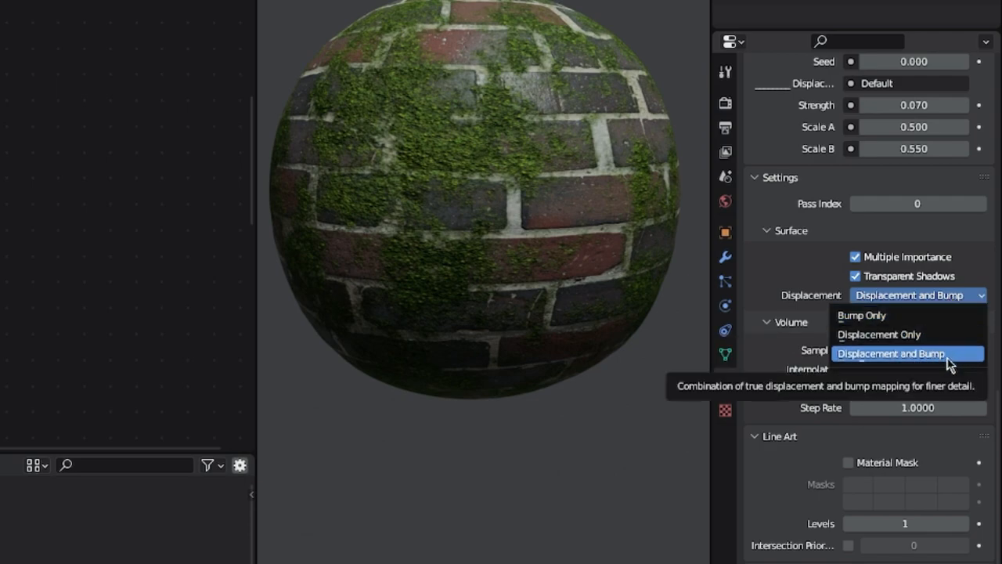
click(800, 324)
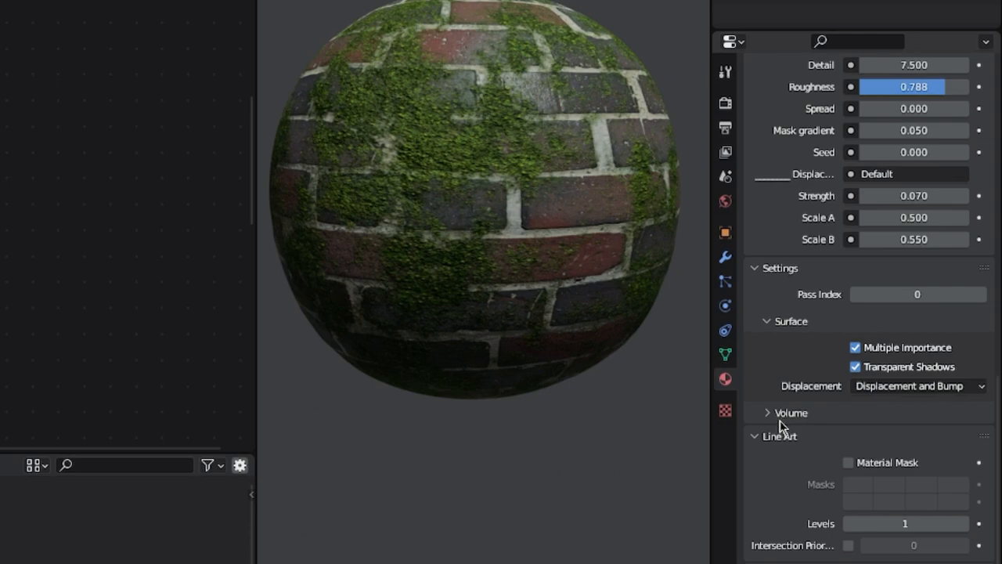
click(776, 438)
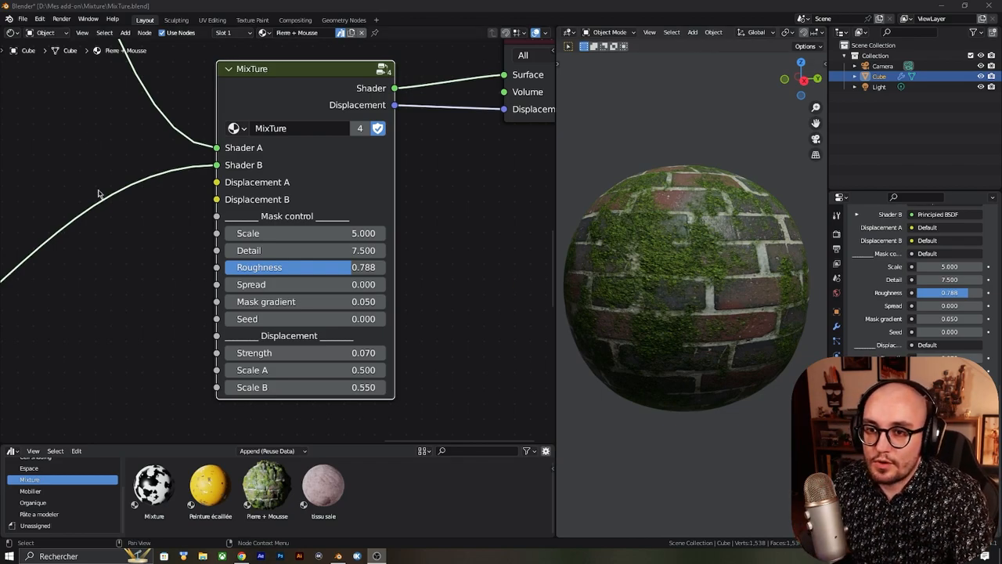
Step: Examine the disconnected MixTure inputs and the moss setup's mapping, texture and Principled BSDF nodes
scroll(176, 196, down, 2)
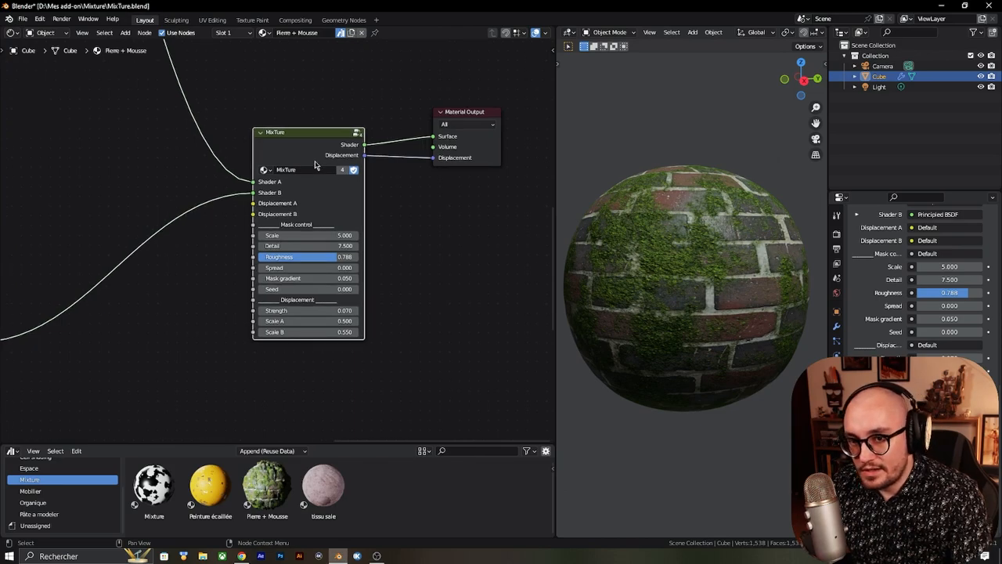
scroll(195, 223, down, 2)
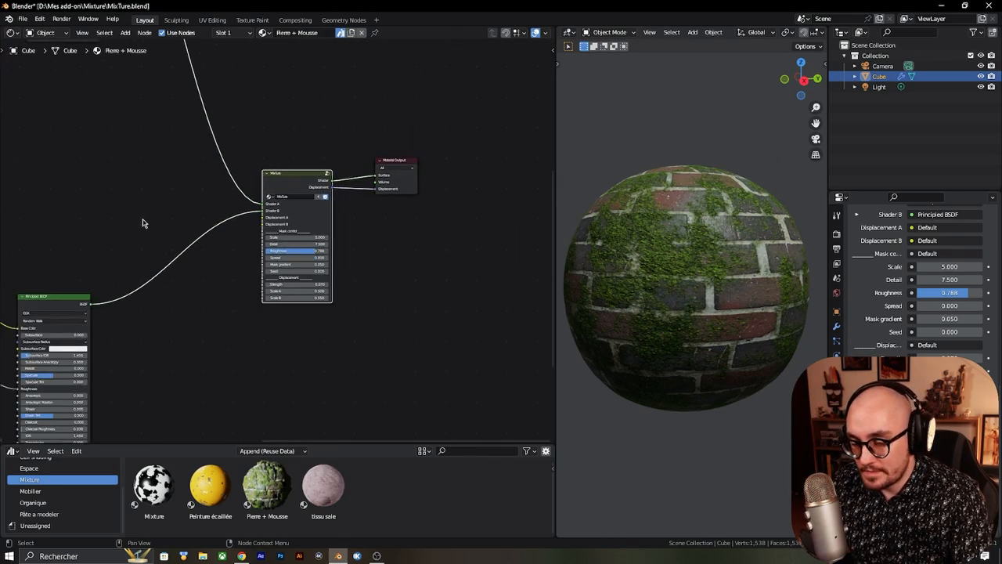
middle_drag(131, 223, 217, 191)
scroll(220, 190, down, 2)
scroll(217, 191, up, 1)
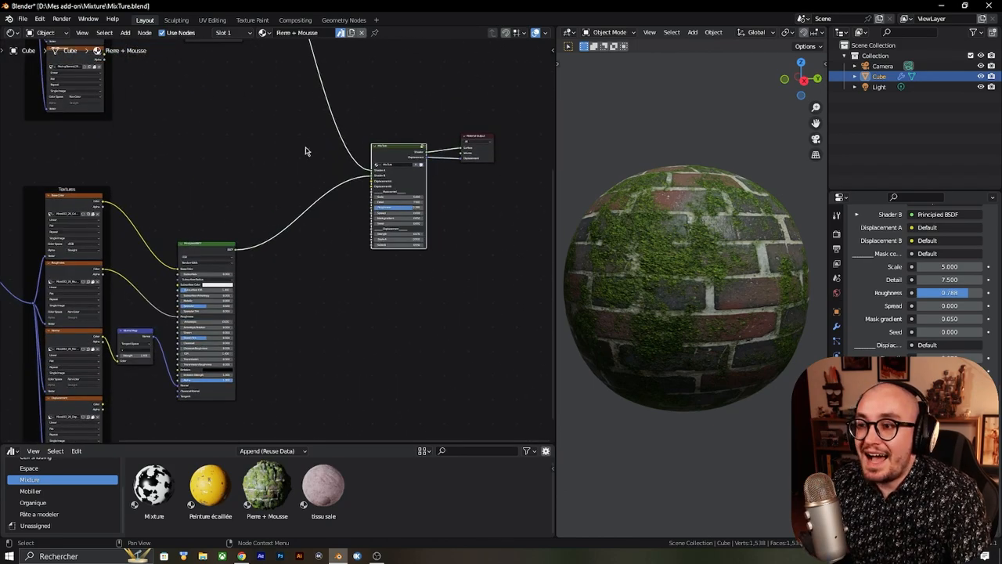
middle_drag(314, 146, 291, 158)
scroll(246, 188, up, 2)
middle_drag(247, 188, 278, 157)
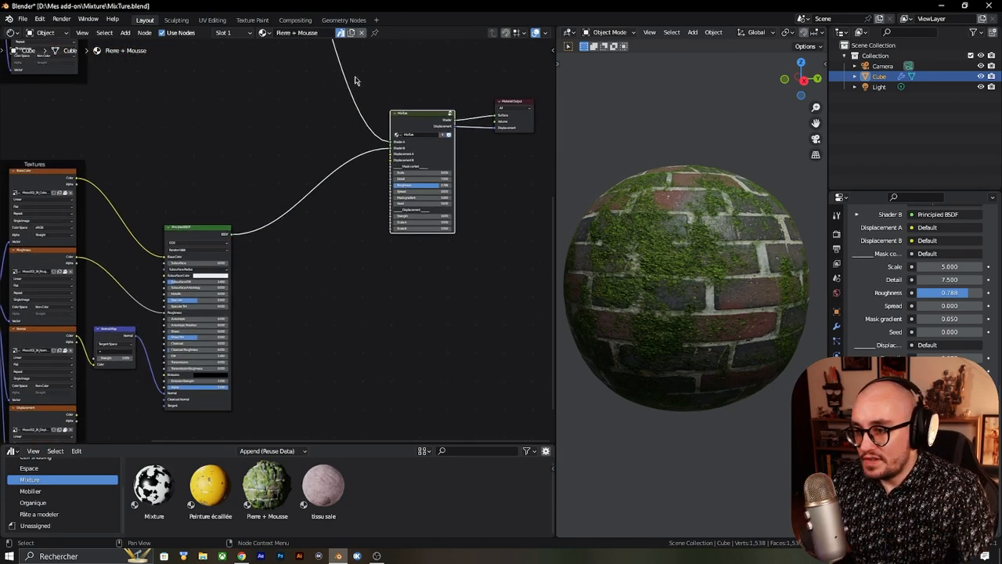
middle_drag(245, 197, 435, 133)
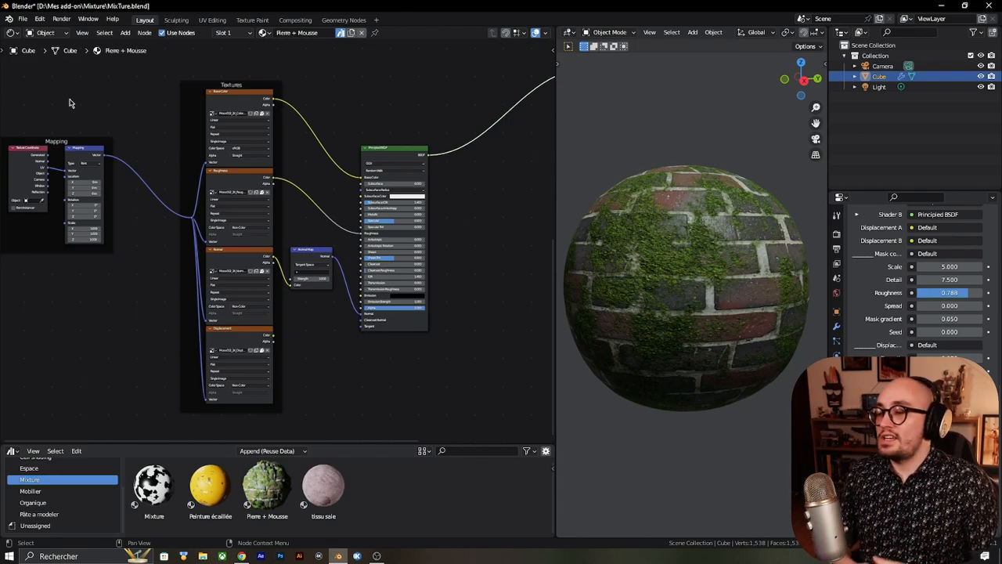
scroll(433, 279, down, 4)
middle_drag(438, 266, 474, 244)
scroll(474, 245, up, 1)
scroll(475, 250, up, 1)
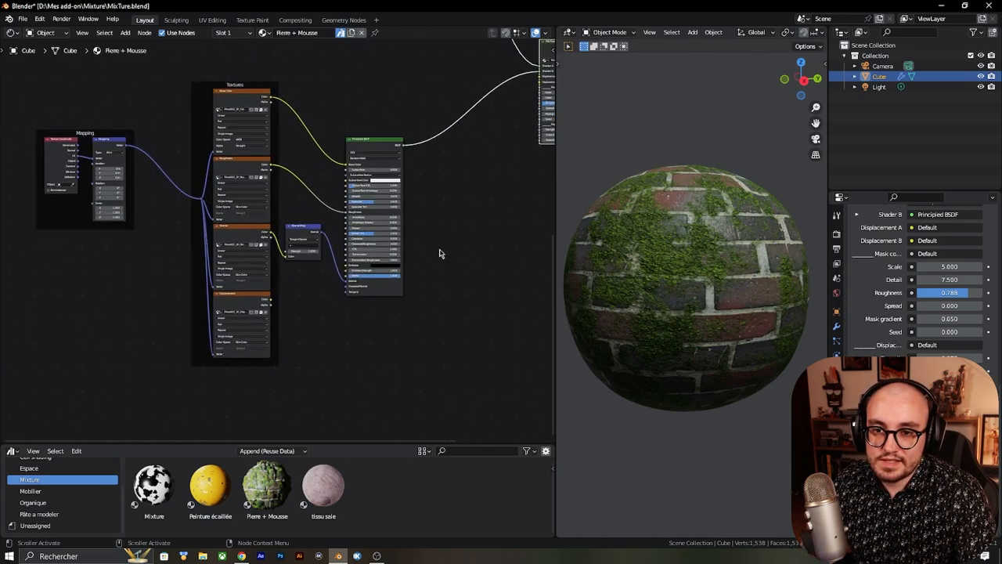
Step: Duplicate the moss setup's Principled BSDF and place the unconnected copy in the empty area below that setup
middle_drag(428, 168, 347, 229)
click(304, 189)
middle_drag(407, 319, 430, 125)
key(g)
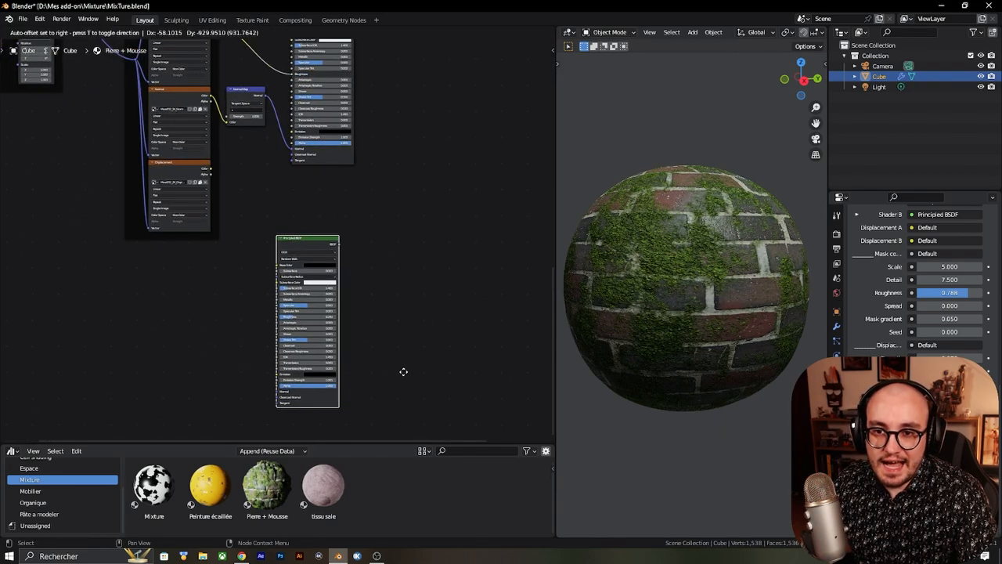
click(408, 413)
middle_drag(312, 279, 337, 177)
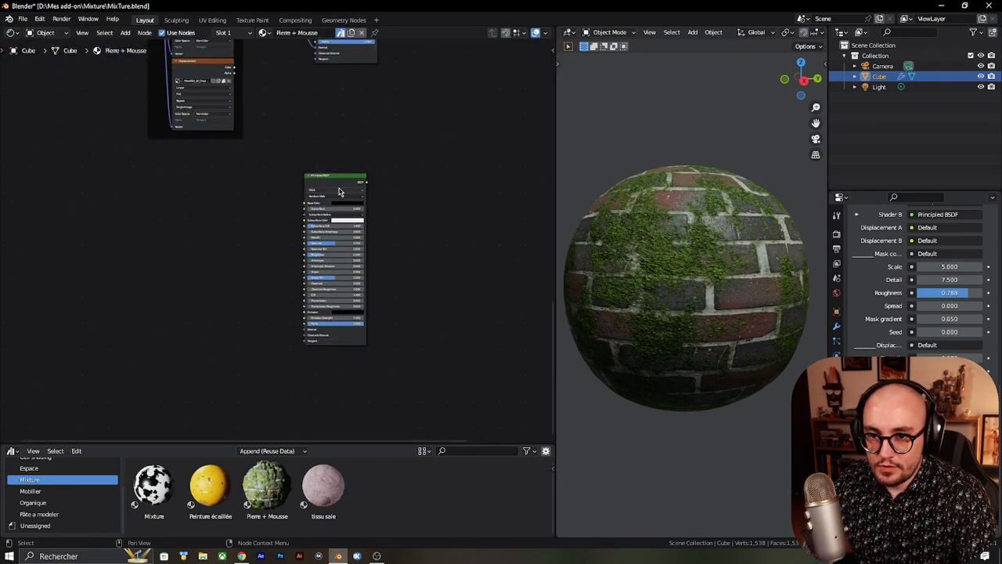
Step: Load the Bark006_4K image maps onto the copied Principled BSDF with the Principled texture setup
key(ctrl+shift+t)
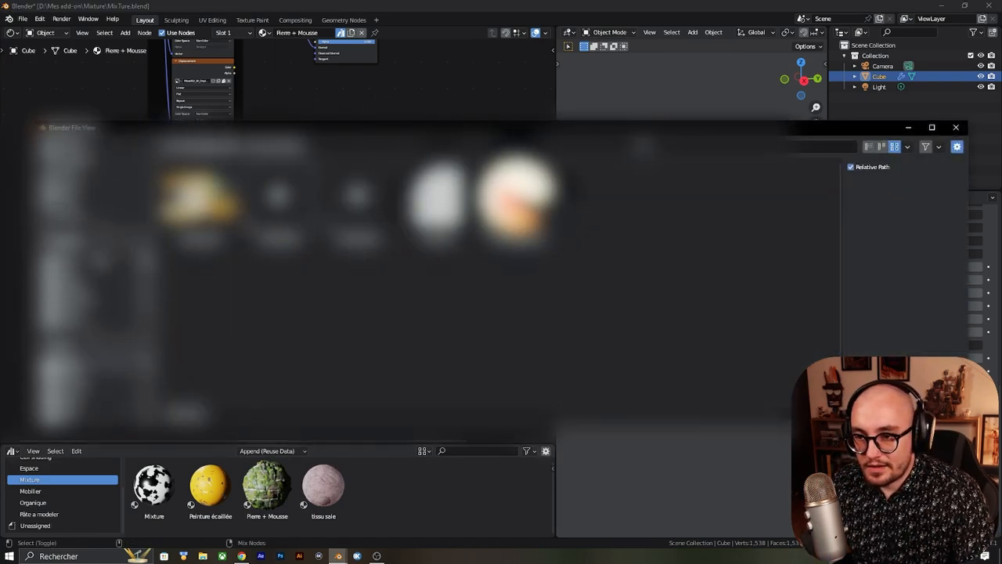
click(85, 268)
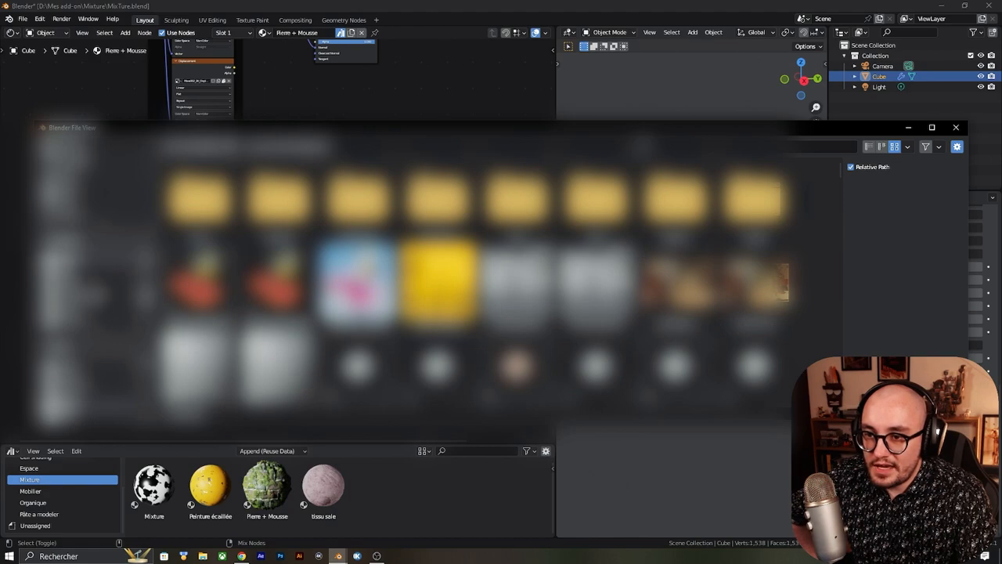
click(84, 374)
scroll(474, 290, down, 3)
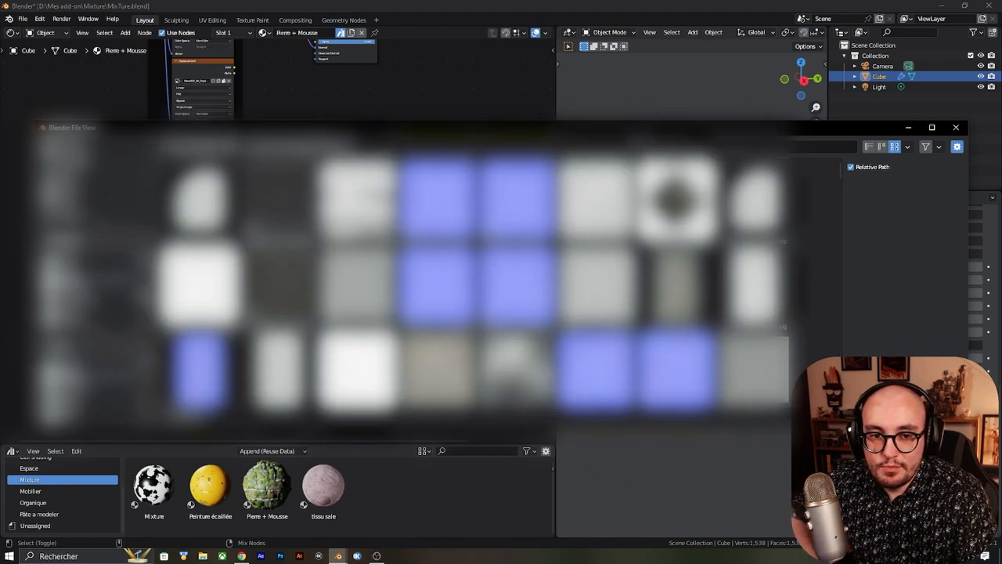
scroll(517, 290, up, 11)
scroll(517, 290, down, 12)
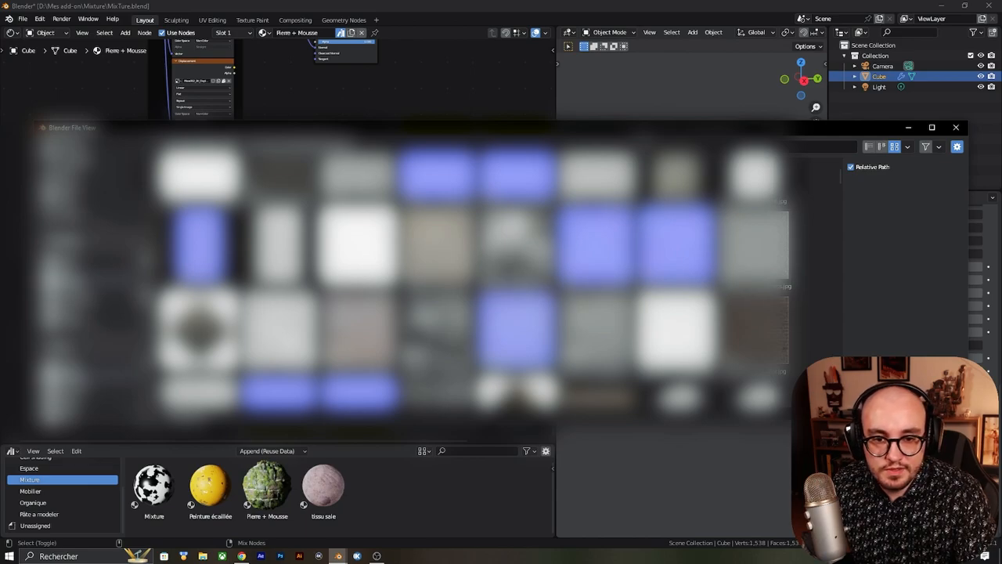
double_click(503, 238)
scroll(167, 220, down, 3)
drag(76, 200, 65, 259)
Step: Move the bark setup's Displacement node up to just below its Principled BSDF
scroll(218, 266, up, 1)
middle_drag(224, 297, 210, 199)
scroll(285, 255, up, 9)
middle_drag(291, 283, 239, 204)
click(304, 241)
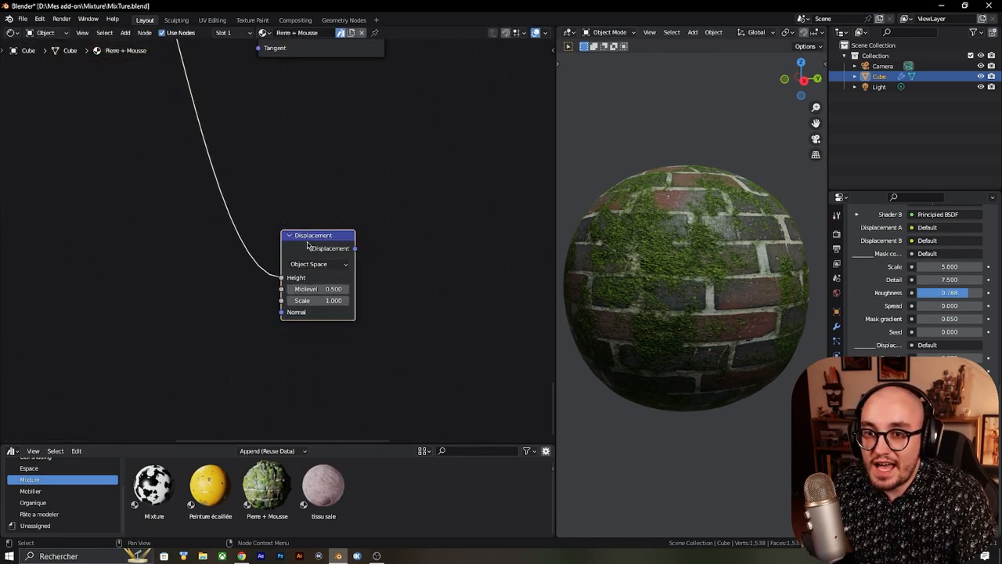
key(g)
click(318, 105)
Step: Compare the MixTure node's Displacement A and B inputs with the bark setup's Displacement node and its texture link
scroll(365, 93, down, 4)
scroll(358, 130, down, 5)
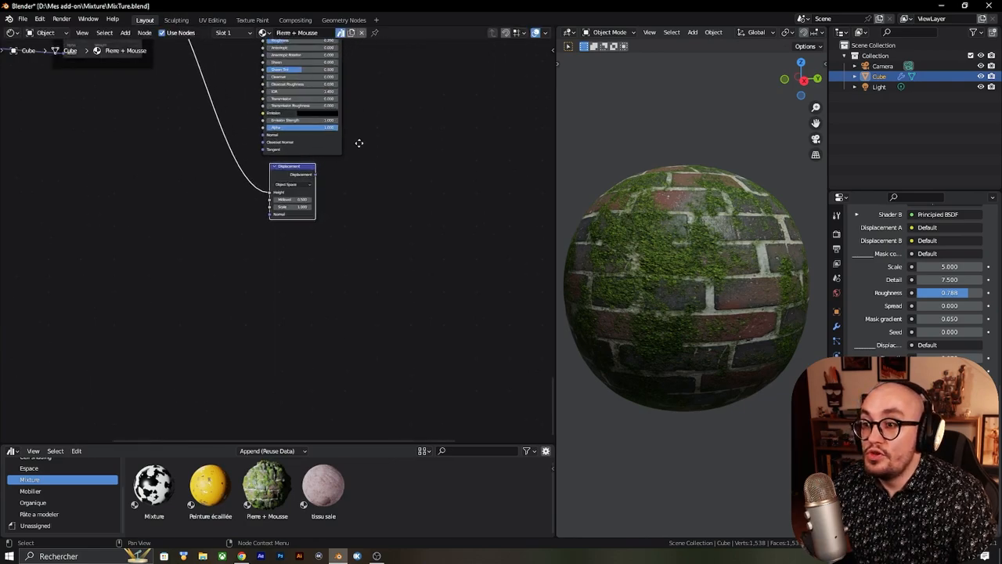
middle_drag(352, 206, 353, 346)
scroll(208, 278, up, 5)
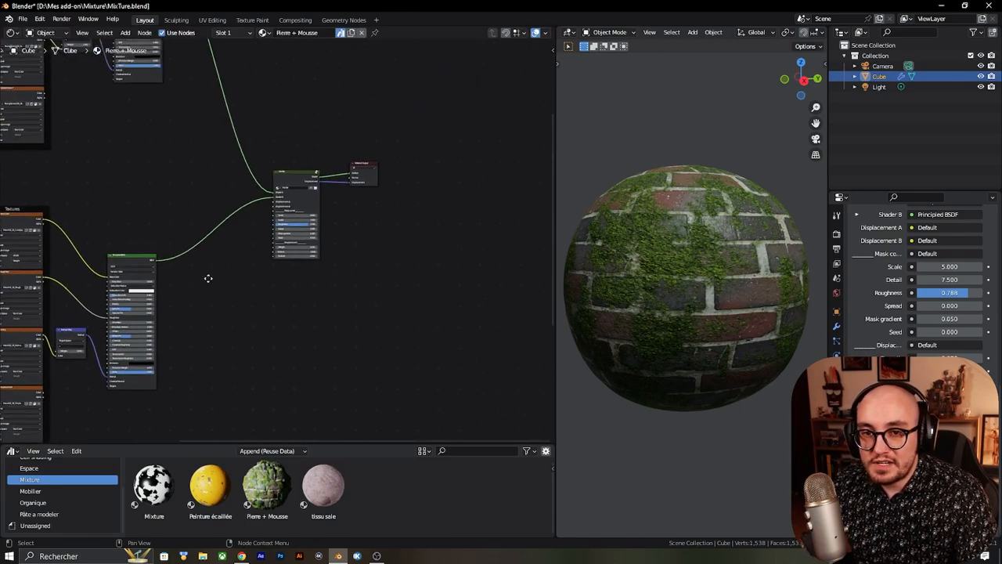
scroll(216, 250, up, 2)
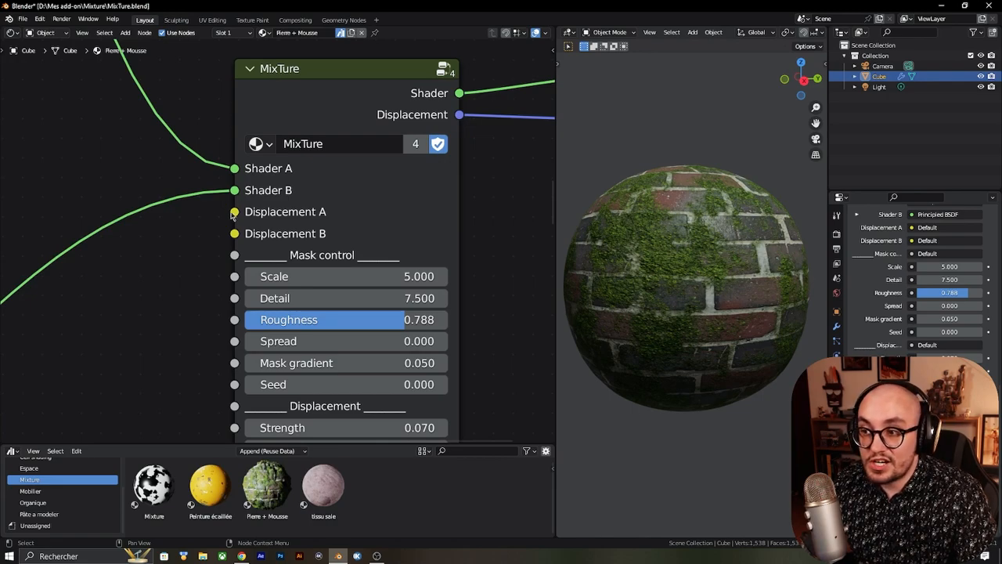
scroll(213, 222, down, 5)
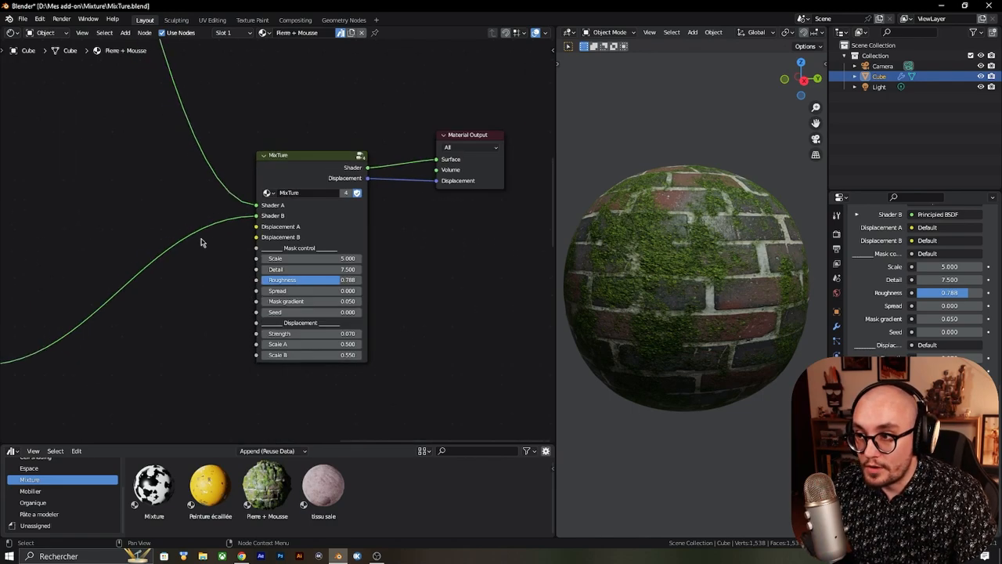
middle_drag(197, 304, 235, 47)
middle_drag(185, 416, 412, 337)
scroll(418, 329, up, 6)
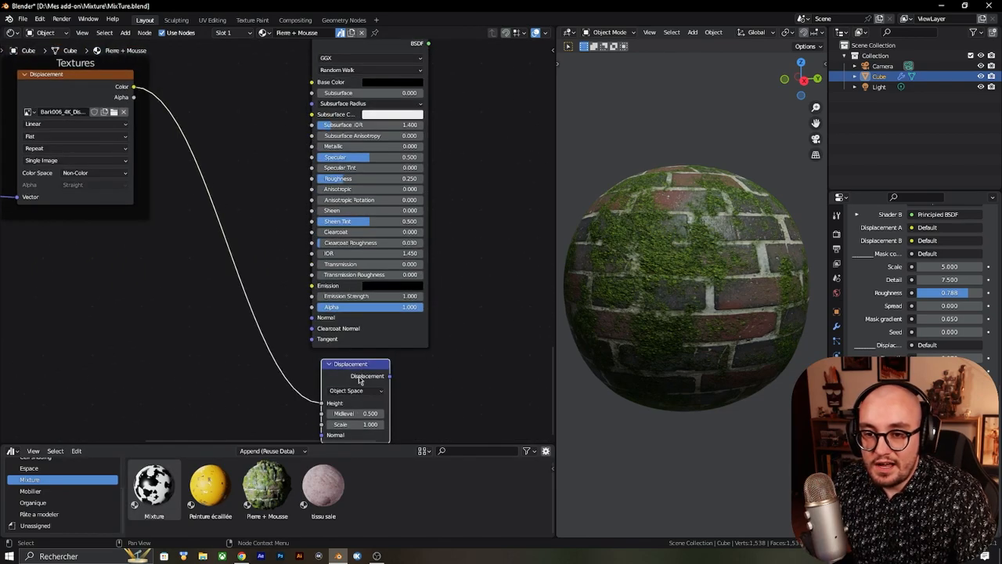
middle_drag(384, 401, 404, 368)
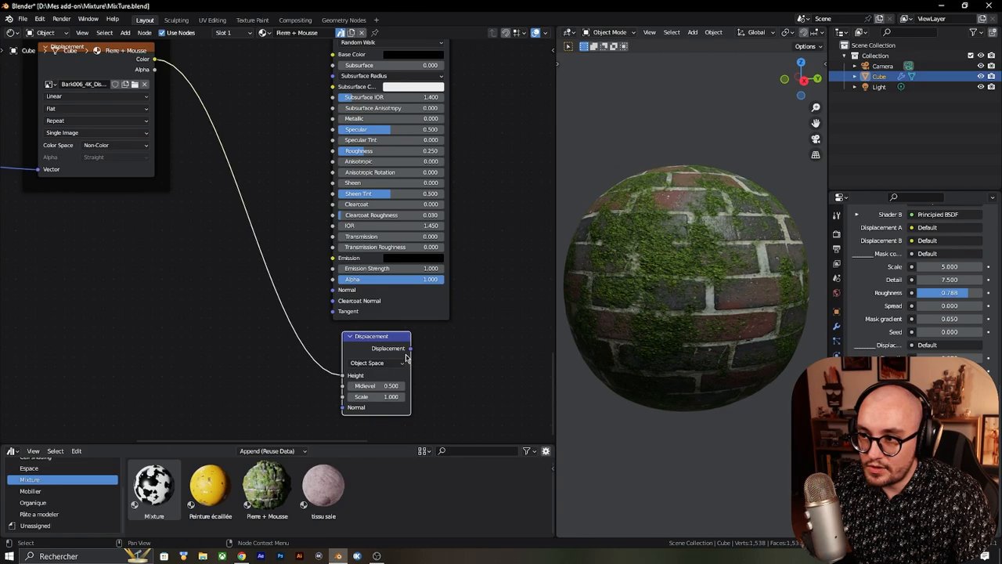
Step: Delete the whole bark setup below the moss setup, including its mapping, texture, Principled BSDF and Displacement nodes
scroll(415, 329, down, 5)
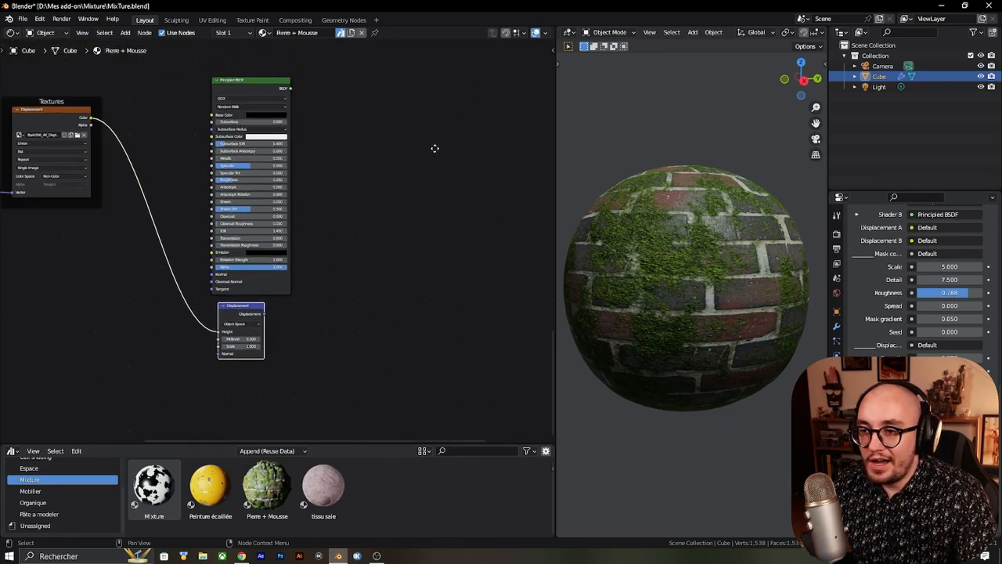
middle_drag(443, 129, 273, 268)
middle_drag(253, 324, 240, 285)
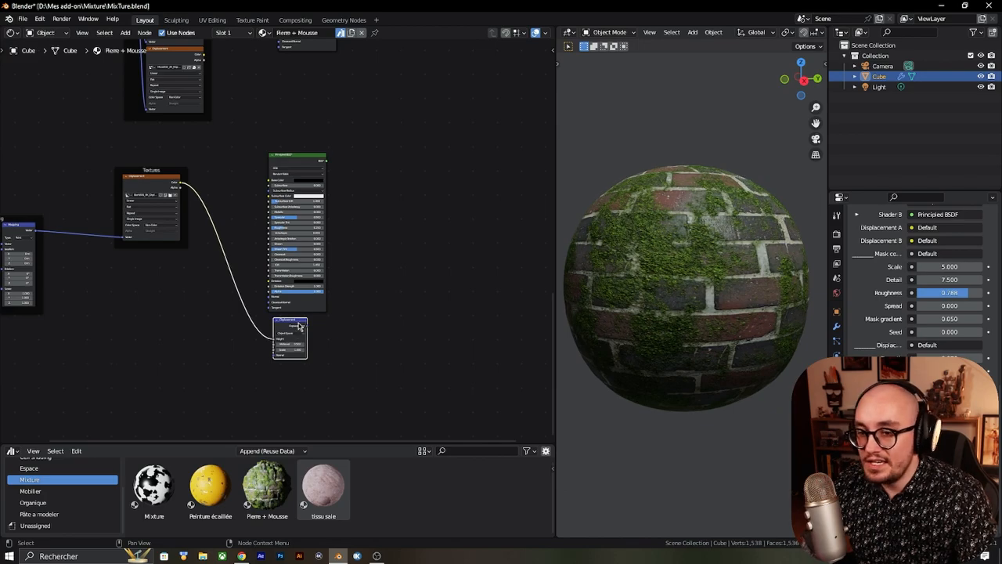
drag(309, 329, 465, 189)
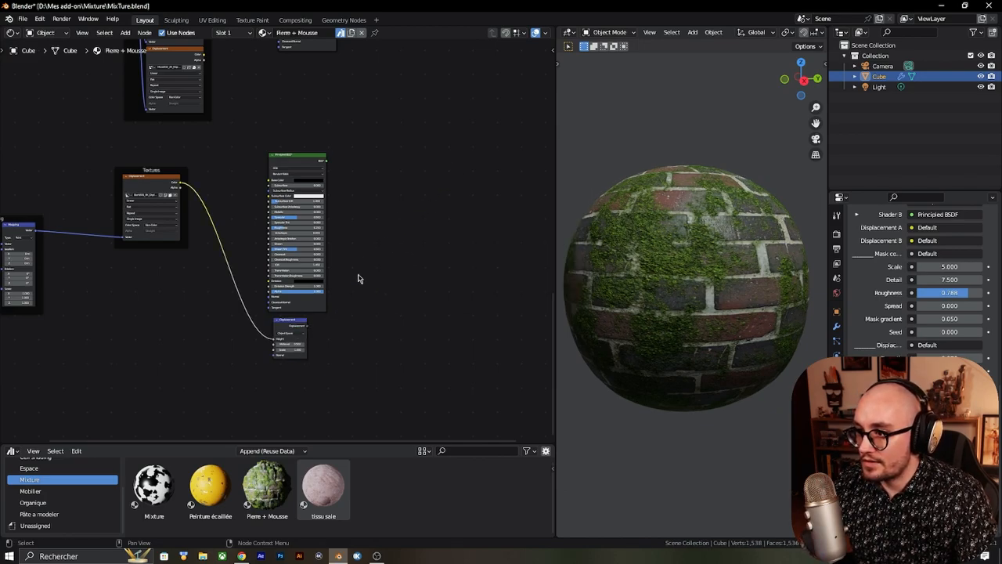
middle_drag(387, 204, 332, 207)
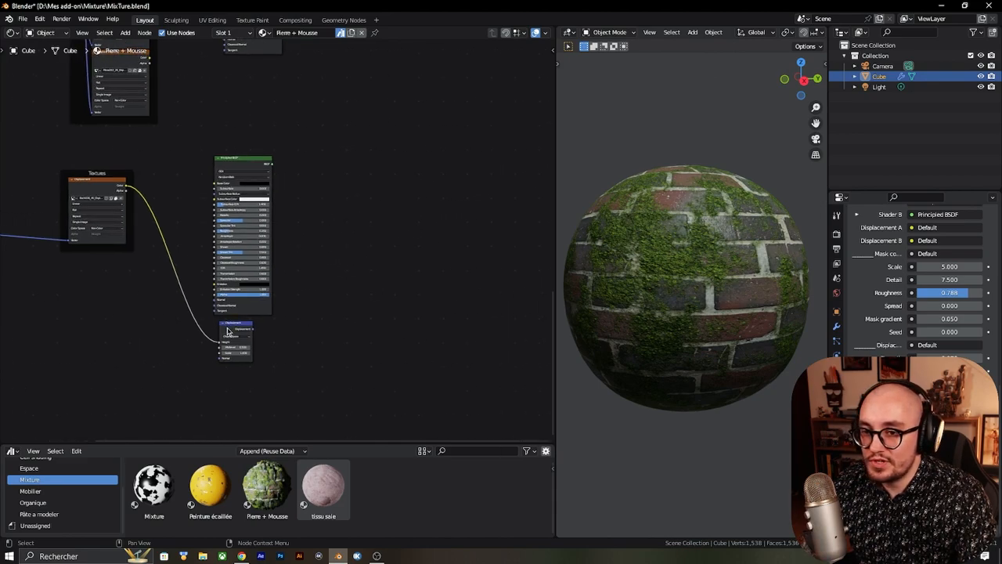
scroll(154, 264, down, 2)
middle_drag(155, 264, 183, 270)
drag(36, 208, 332, 360)
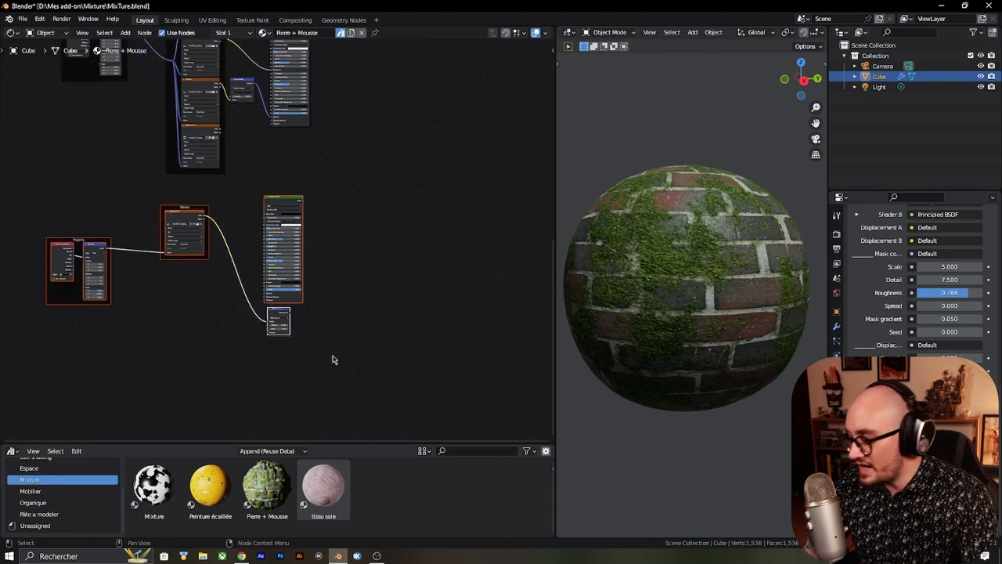
key(ctrl+x)
Step: Connect the Color output of the moss setup's Displacement texture to the MixTure node's Displacement B input
middle_drag(321, 129, 306, 359)
scroll(315, 356, up, 2)
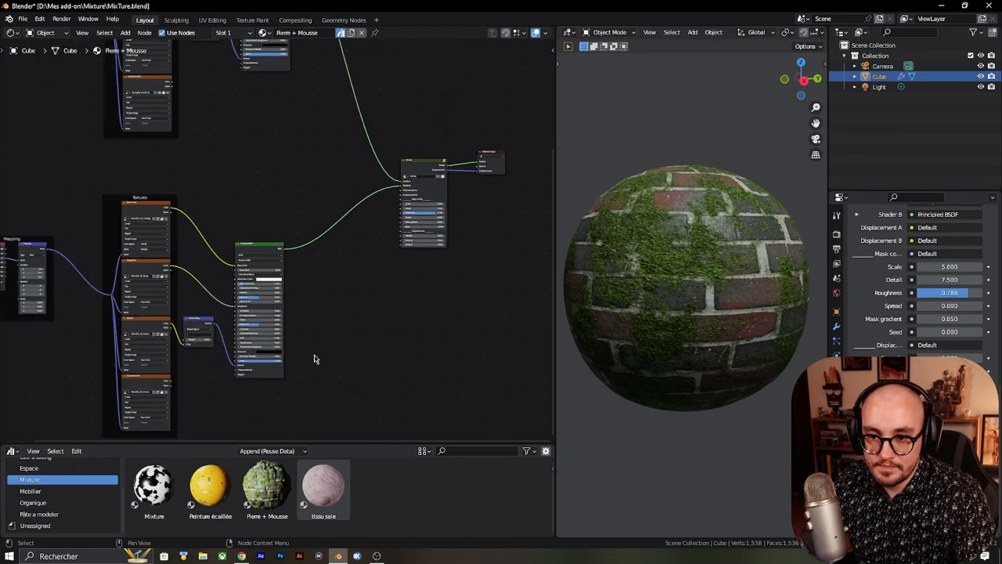
scroll(338, 311, up, 2)
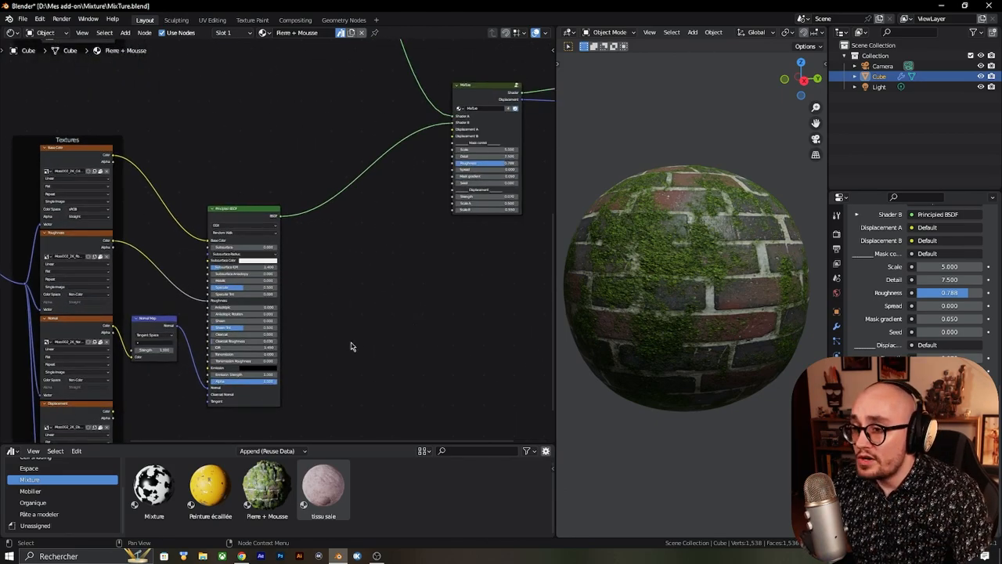
scroll(355, 258, down, 4)
middle_drag(189, 300, 255, 274)
scroll(256, 360, up, 3)
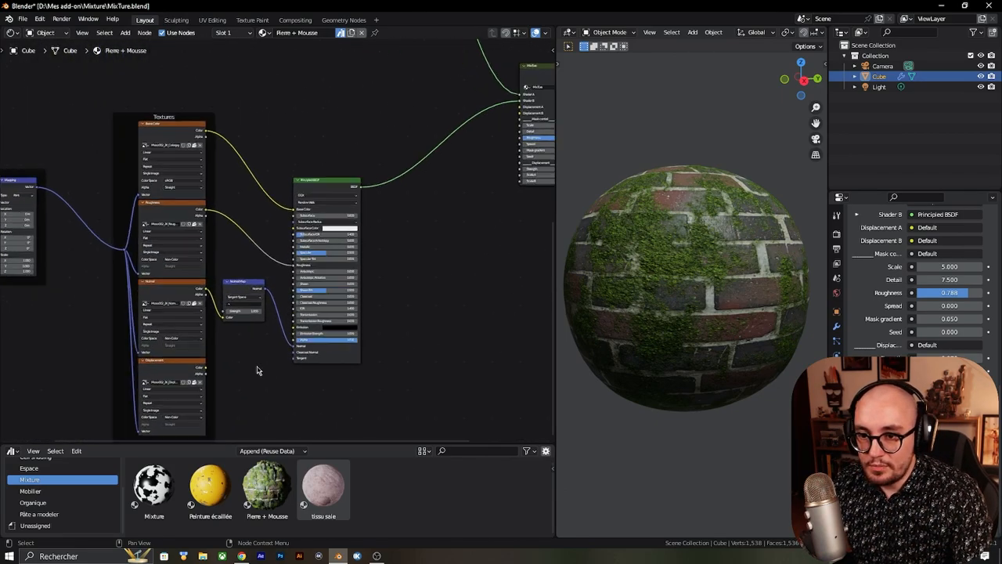
drag(202, 368, 519, 114)
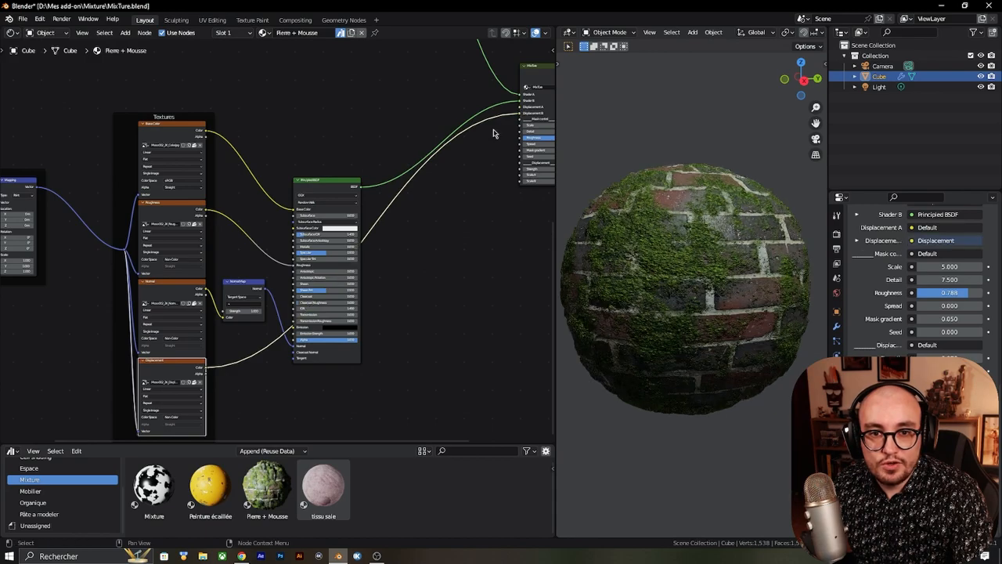
middle_drag(434, 169, 212, 298)
scroll(282, 241, up, 7)
scroll(332, 221, up, 1)
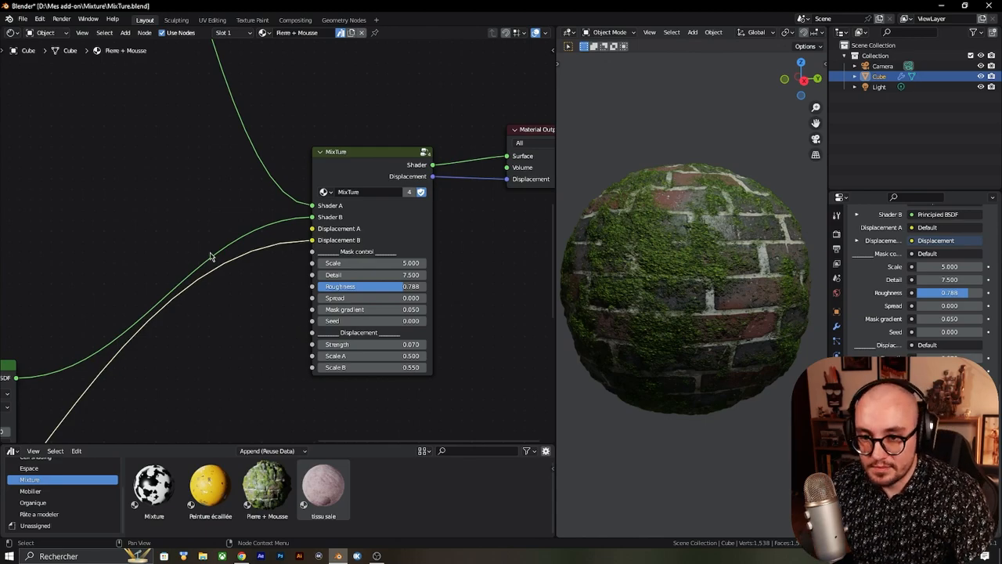
Step: Connect the Color output of the brick setup's Displacement texture to the MixTure node's Displacement A input
scroll(210, 257, down, 12)
middle_drag(179, 178, 234, 279)
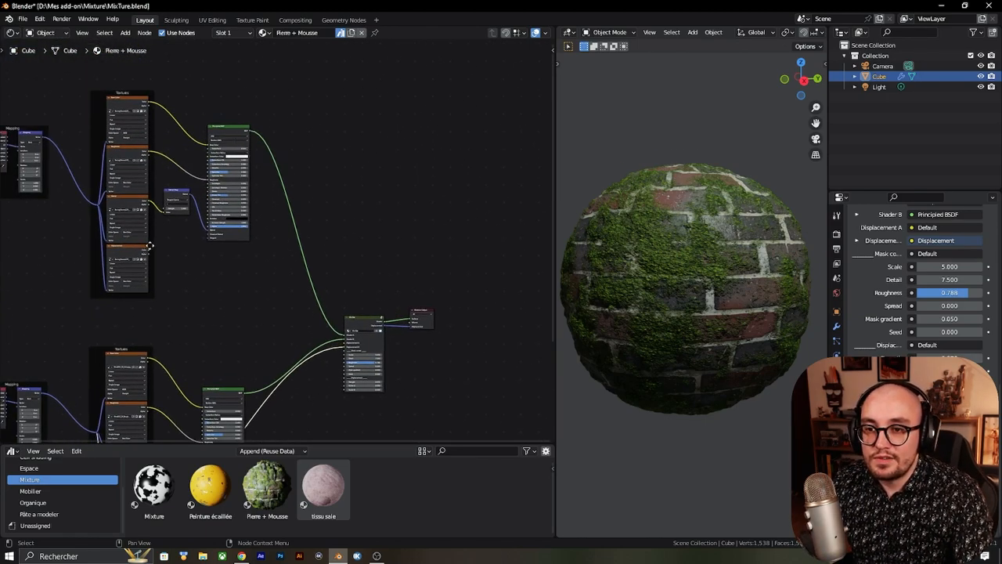
drag(149, 254, 344, 343)
middle_drag(360, 350, 288, 263)
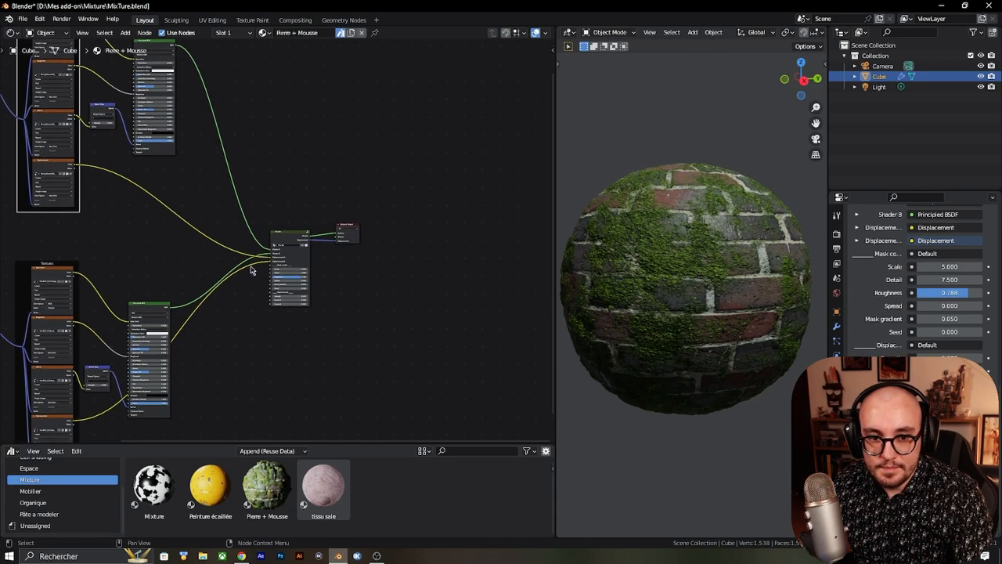
Step: Set the MixTure node's displacement Strength to 0
scroll(289, 261, up, 8)
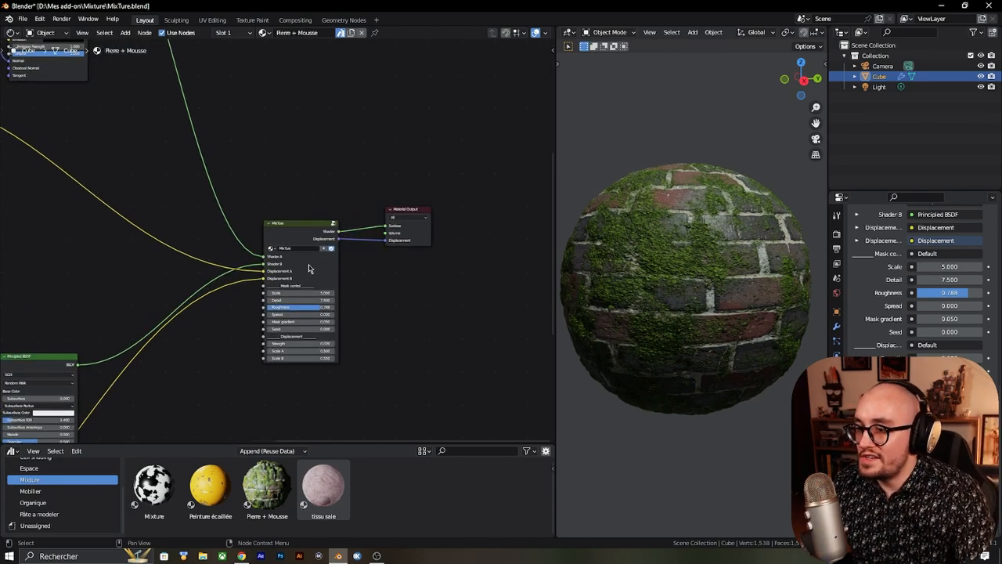
middle_drag(408, 347, 374, 270)
scroll(313, 298, up, 5)
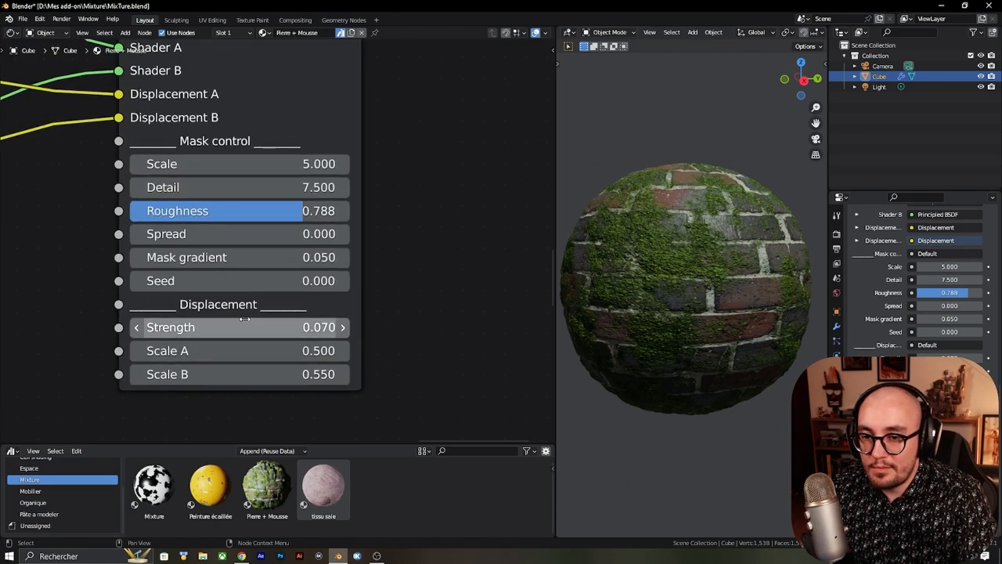
click(263, 323)
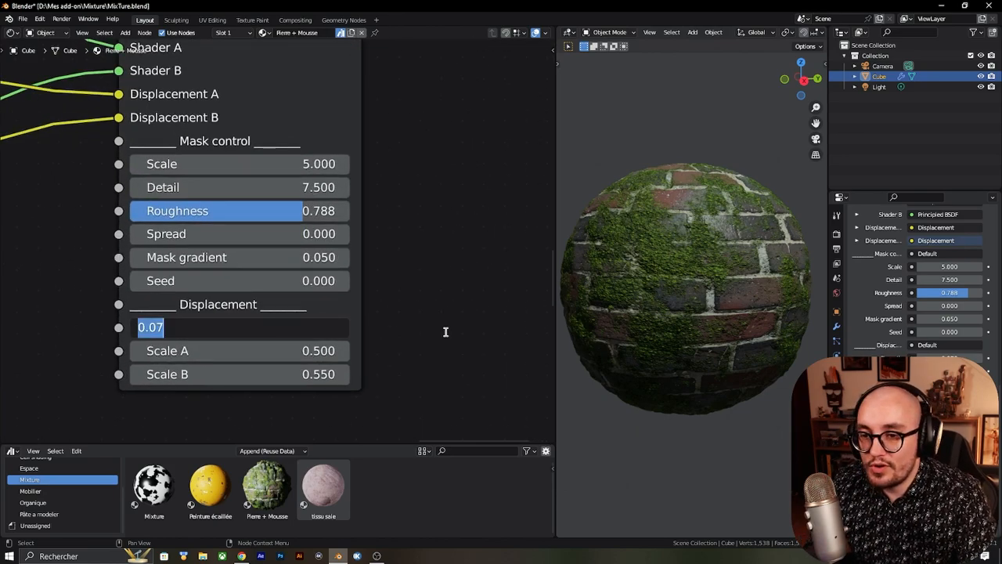
click(253, 327)
text(0)
key(Return)
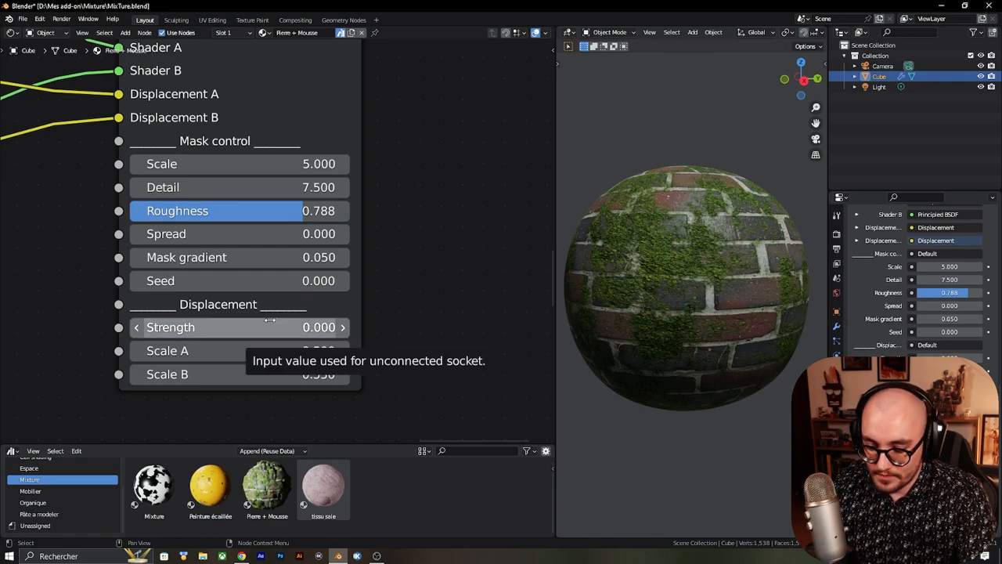
Step: Raise the MixTure node's displacement Strength to 0.2 and bring it back to 0.07
drag(240, 327, 270, 320)
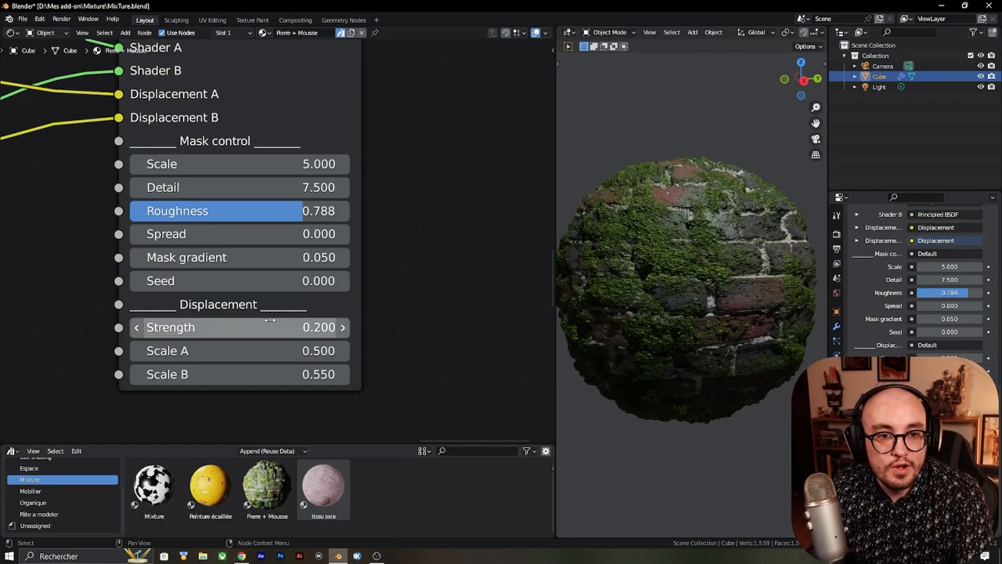
click(269, 319)
text(0.07)
key(Return)
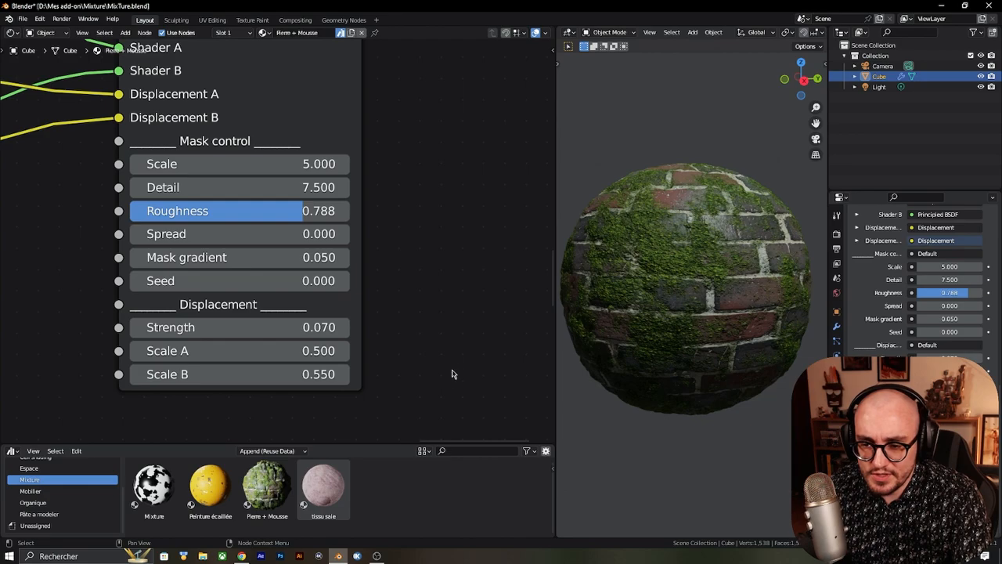
Step: Raise the MixTure node's displacement Scale B to 1 and lower it to 0
scroll(457, 349, up, 1)
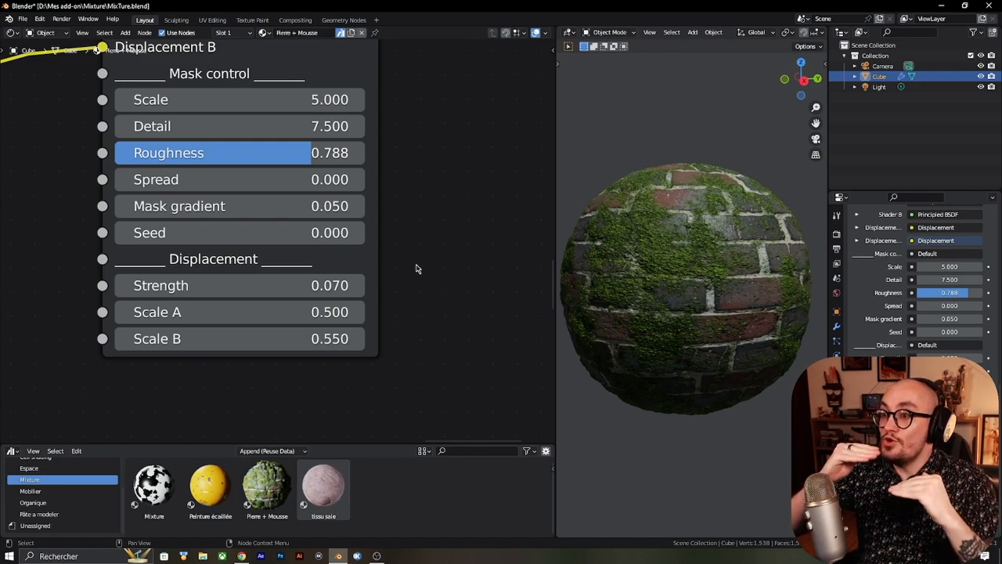
middle_drag(415, 268, 414, 246)
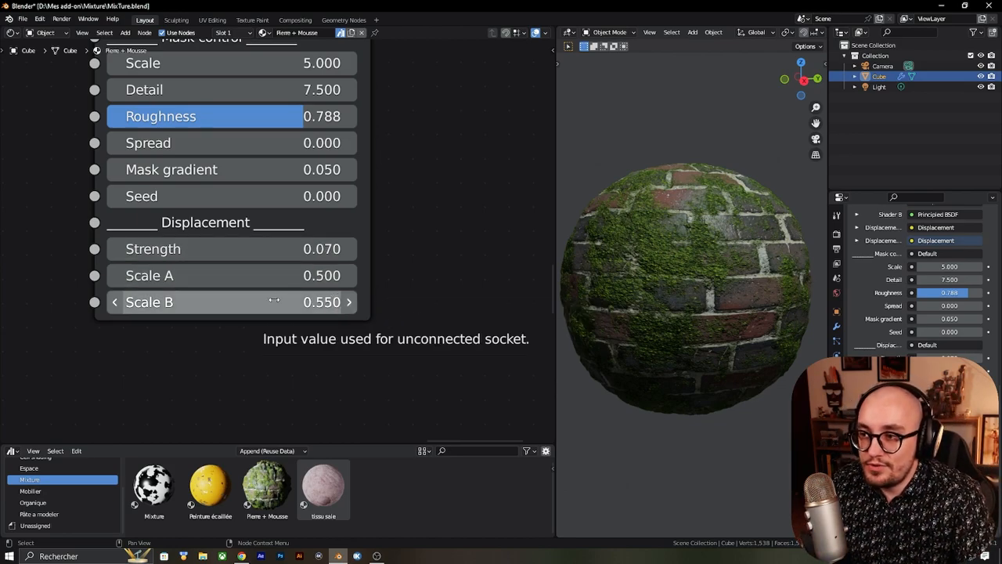
drag(270, 302, 306, 302)
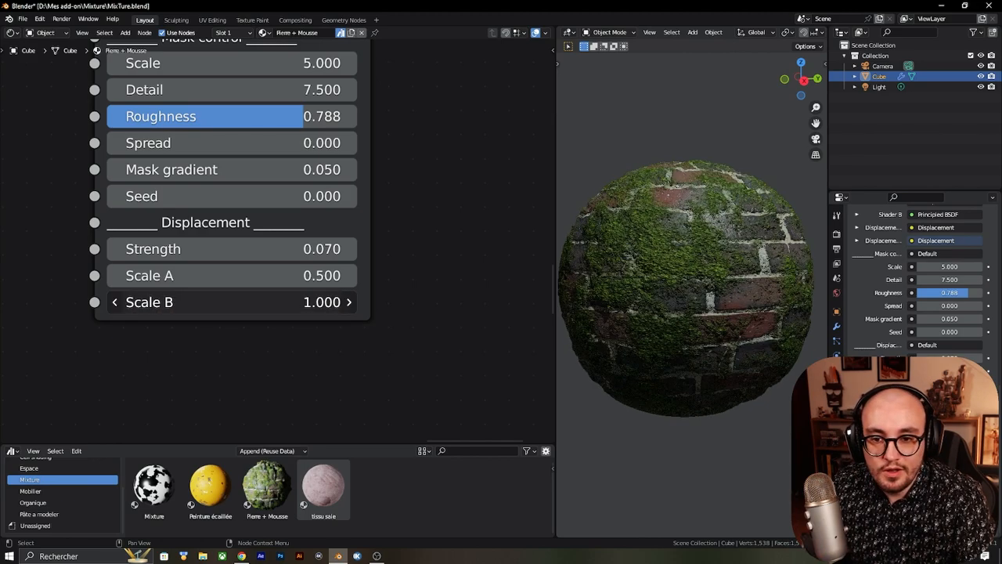
drag(305, 302, 235, 302)
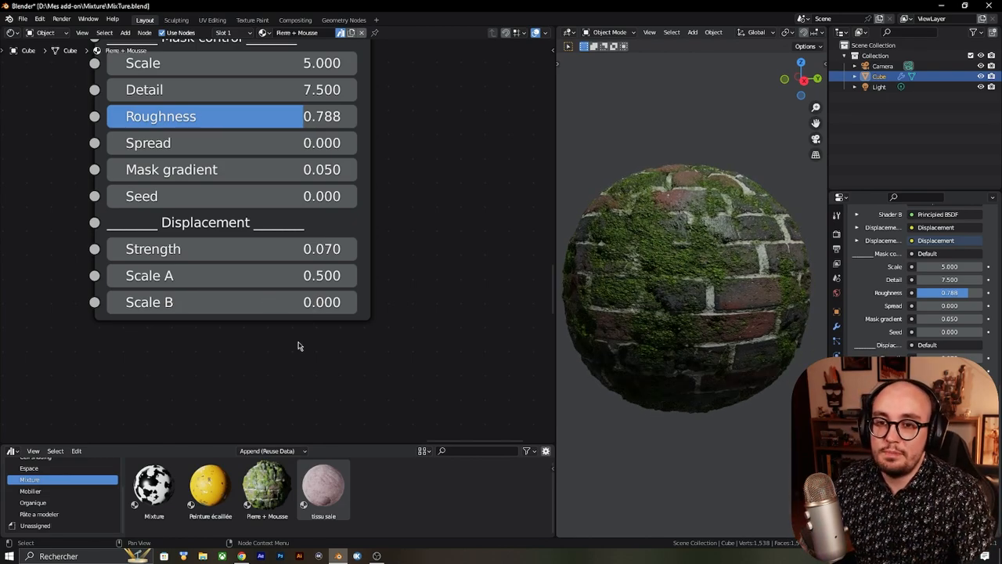
Step: Set the displacement Strength to 1, try a Scale B of 1 and undo that Scale B change
click(260, 248)
text(1)
key(Return)
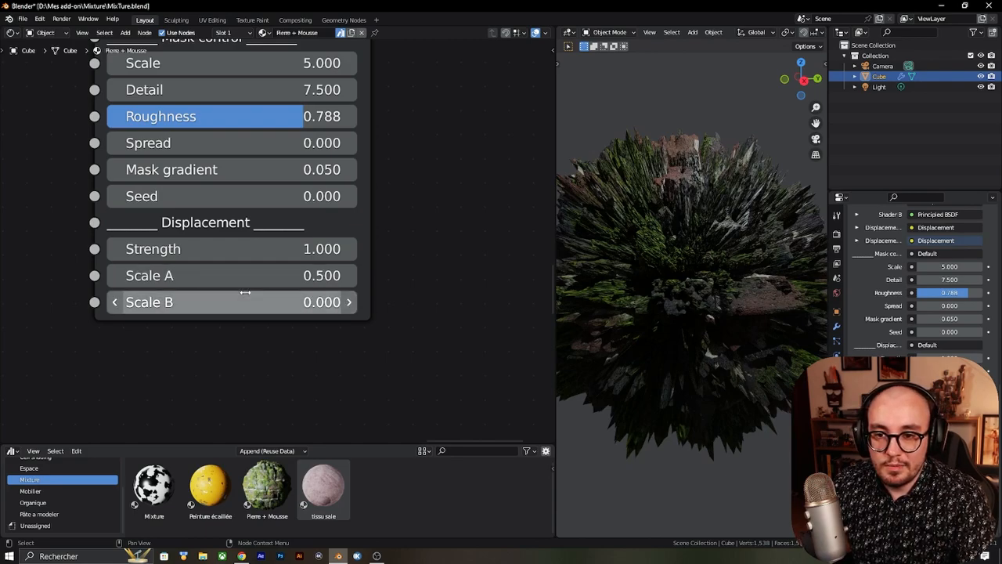
click(245, 302)
text(1)
key(Return)
key(ctrl+z)
Step: Set the MixTure node's displacement Strength to 0.1 and Scale B to 0.5
click(230, 244)
text(0.1)
key(Return)
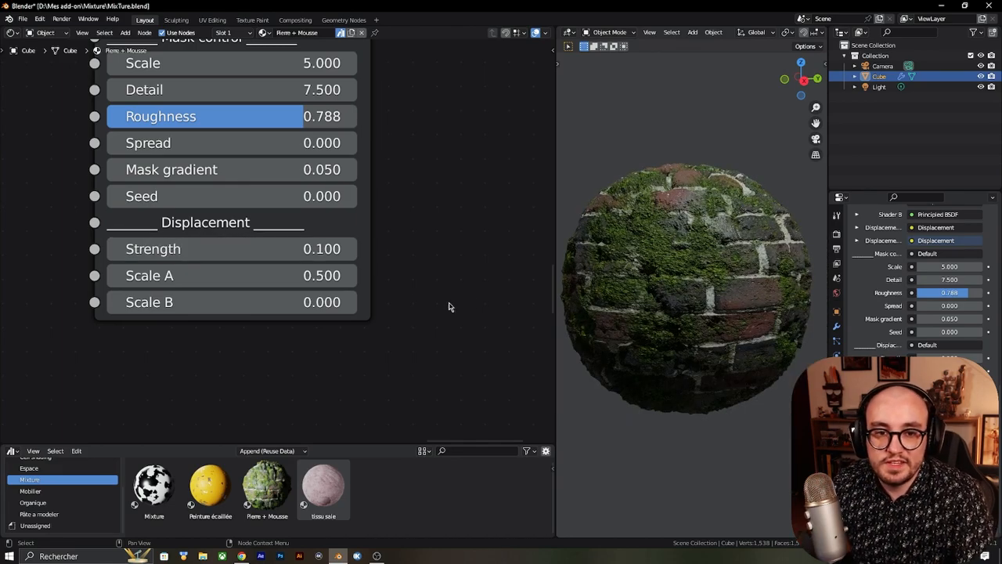
click(247, 291)
text(0.5)
key(Return)
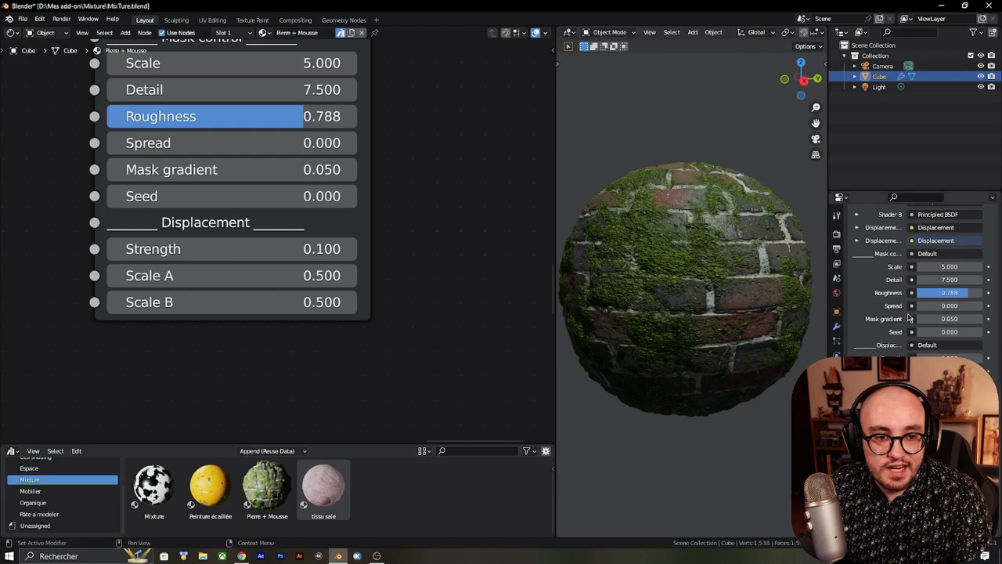
Step: Switch the cube's material to Peinture écaillée and inspect the flaked paint up close on the sphere
scroll(908, 316, up, 5)
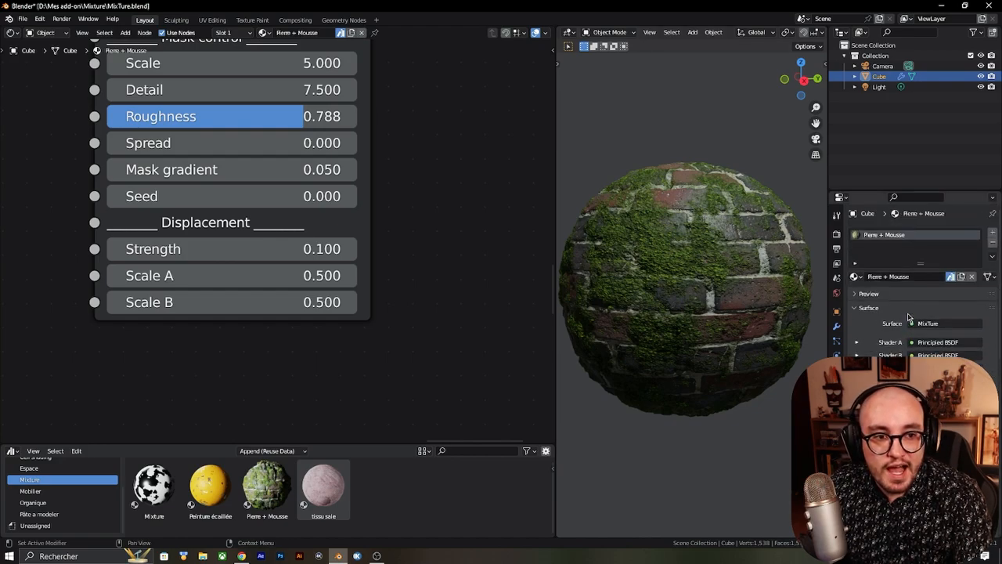
click(855, 277)
click(870, 302)
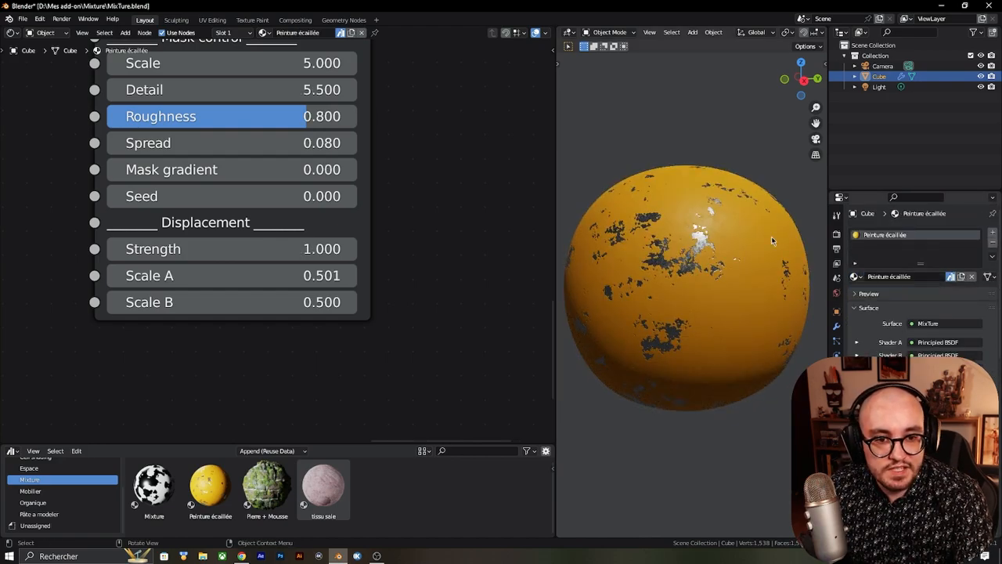
scroll(734, 256, up, 5)
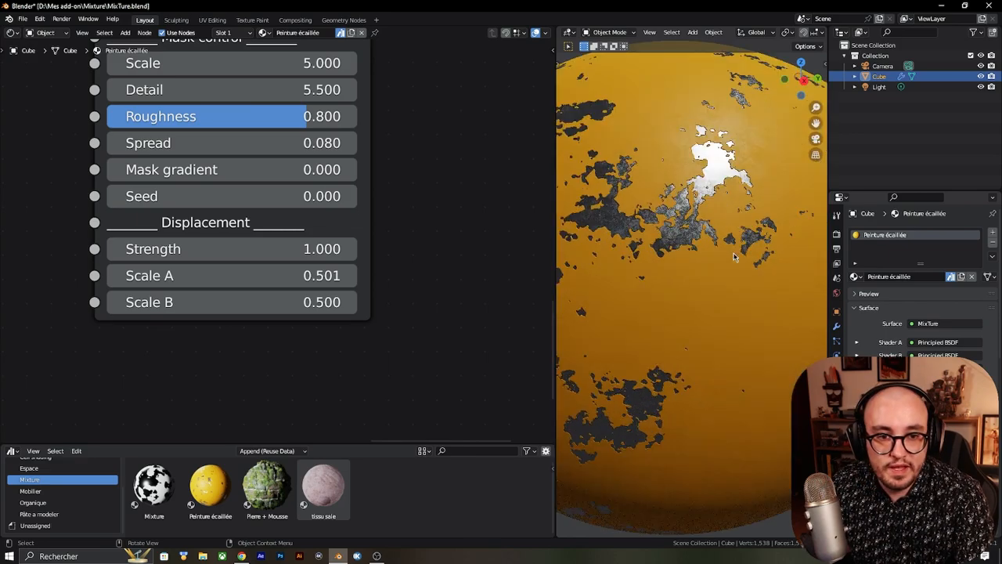
scroll(735, 256, down, 2)
middle_drag(734, 256, 742, 303)
Step: Examine the Peinture écaillée node tree, focusing on the Noise Texture and ColorRamp driving the yellow paint's Roughness
scroll(273, 262, down, 10)
middle_drag(160, 209, 377, 293)
scroll(377, 294, down, 3)
drag(97, 103, 304, 333)
click(174, 123)
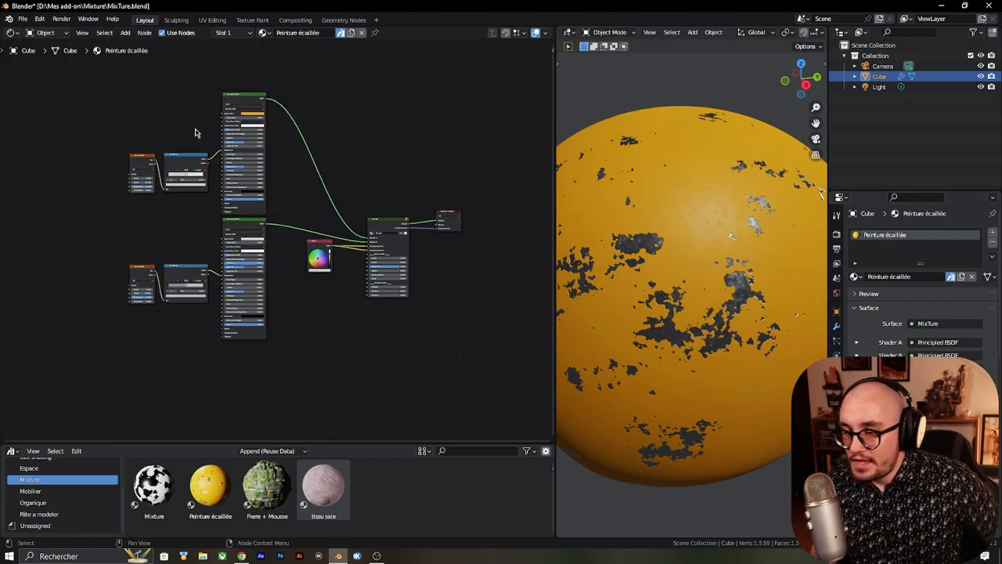
scroll(196, 133, up, 5)
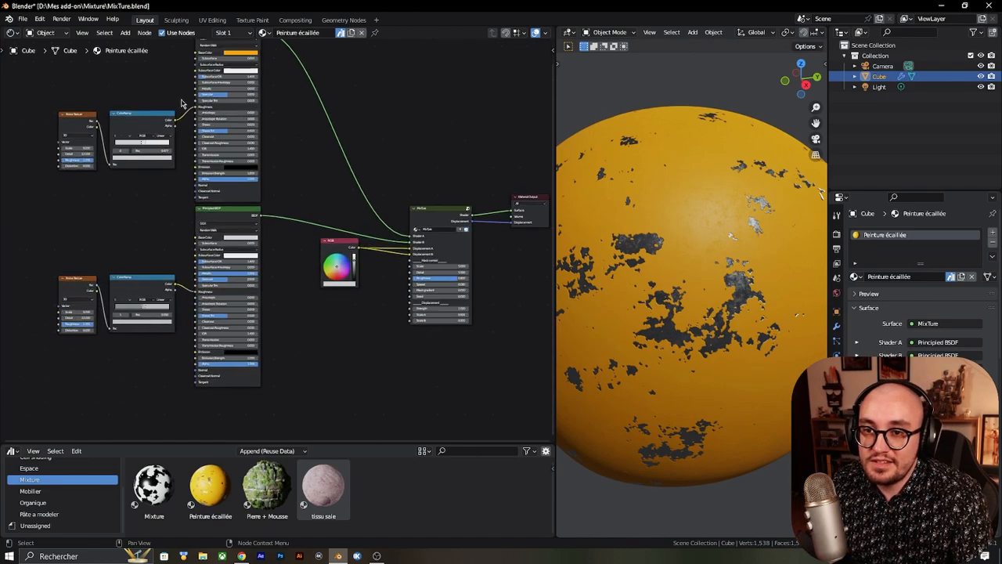
middle_drag(177, 209, 214, 205)
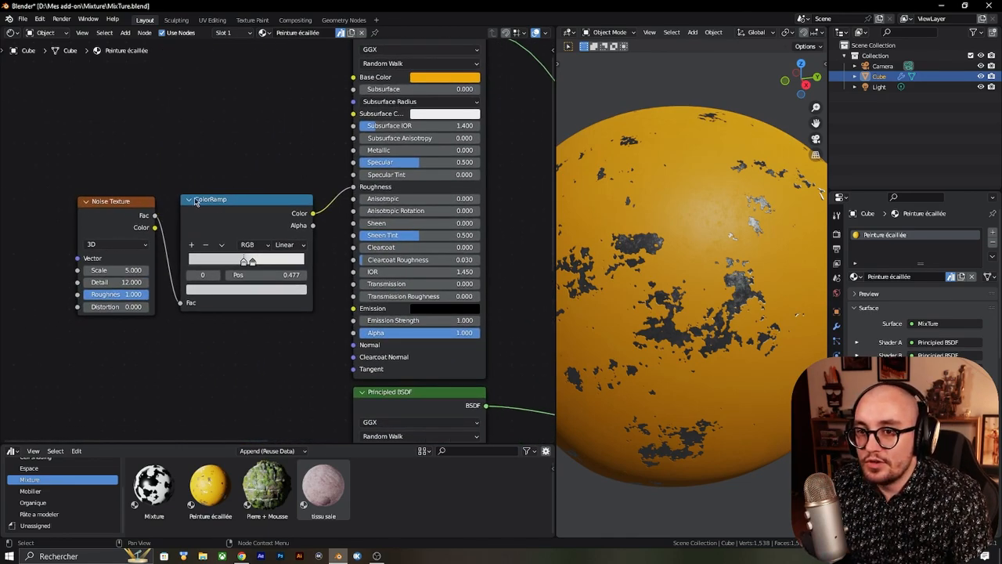
middle_drag(258, 163, 192, 161)
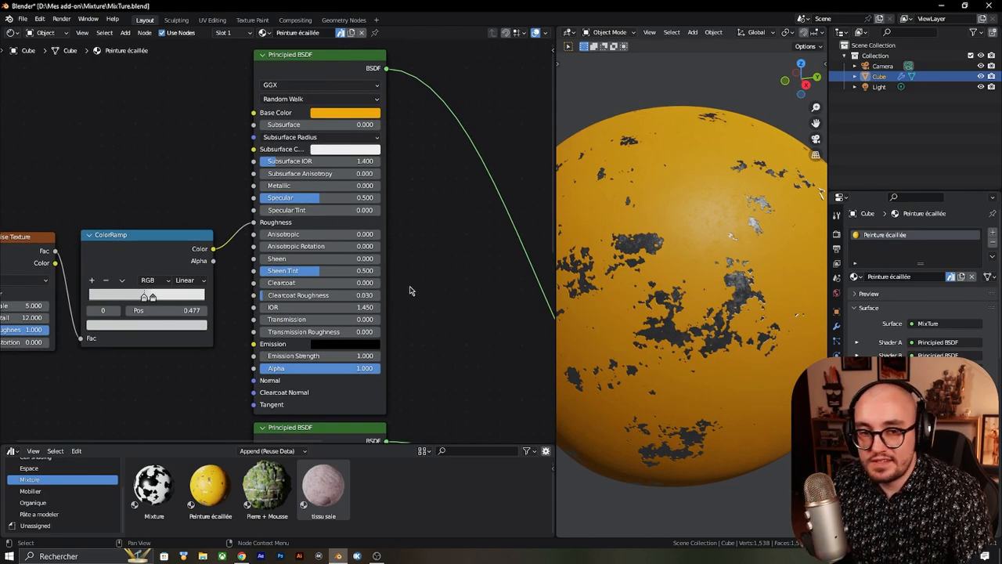
mouse_move(775, 295)
middle_down()
mouse_move(739, 208)
mouse_move(754, 269)
middle_up()
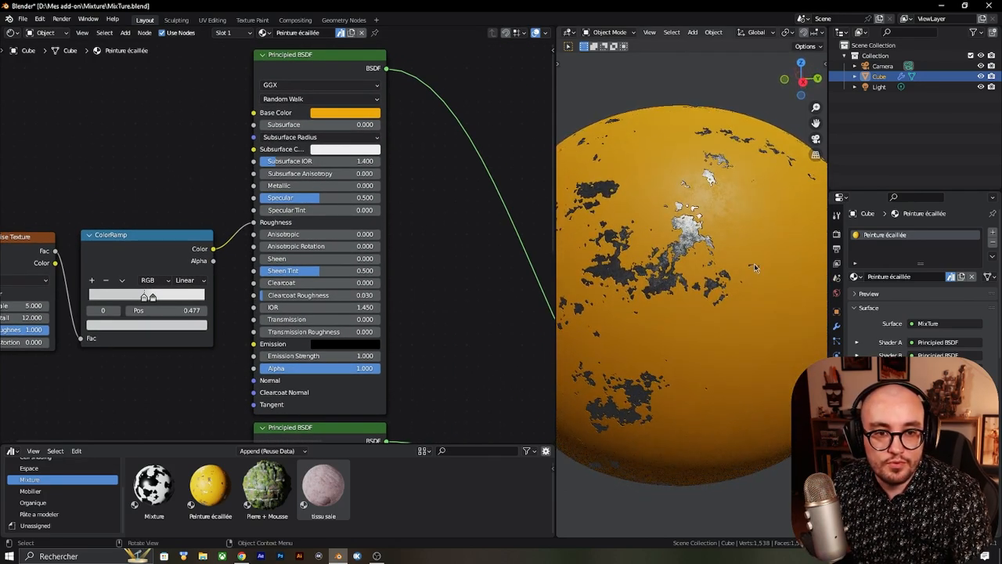
mouse_move(678, 232)
middle_down()
mouse_move(709, 218)
mouse_move(699, 217)
mouse_move(705, 227)
middle_up()
Step: Trace the yellow Principled BSDF to the MixTure node and examine the RGB node feeding Displacement A and B
click(351, 67)
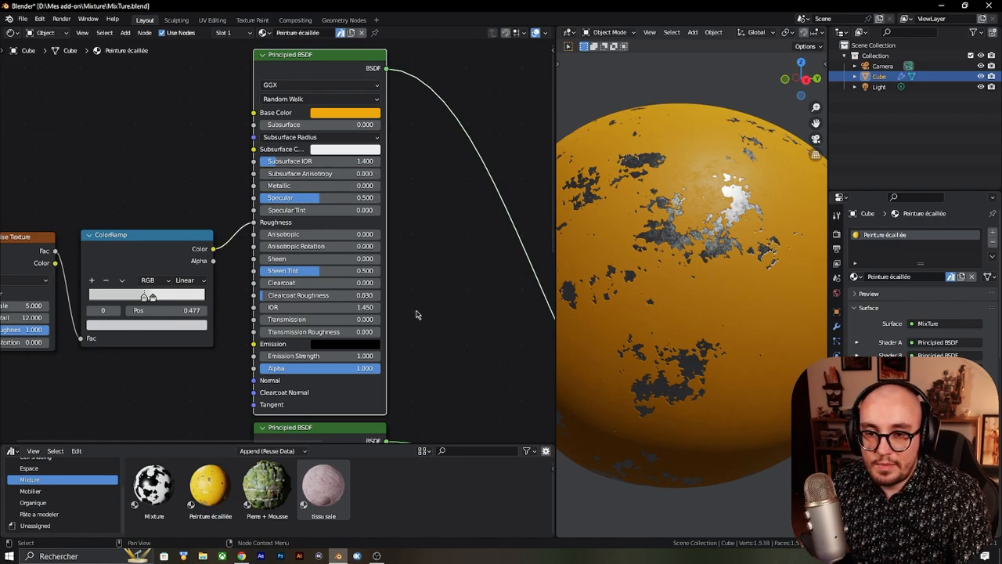
middle_drag(416, 311, 374, 59)
middle_drag(429, 248, 461, 160)
middle_drag(204, 206, 238, 153)
middle_drag(439, 213, 321, 216)
middle_drag(660, 284, 538, 309)
middle_drag(190, 281, 146, 402)
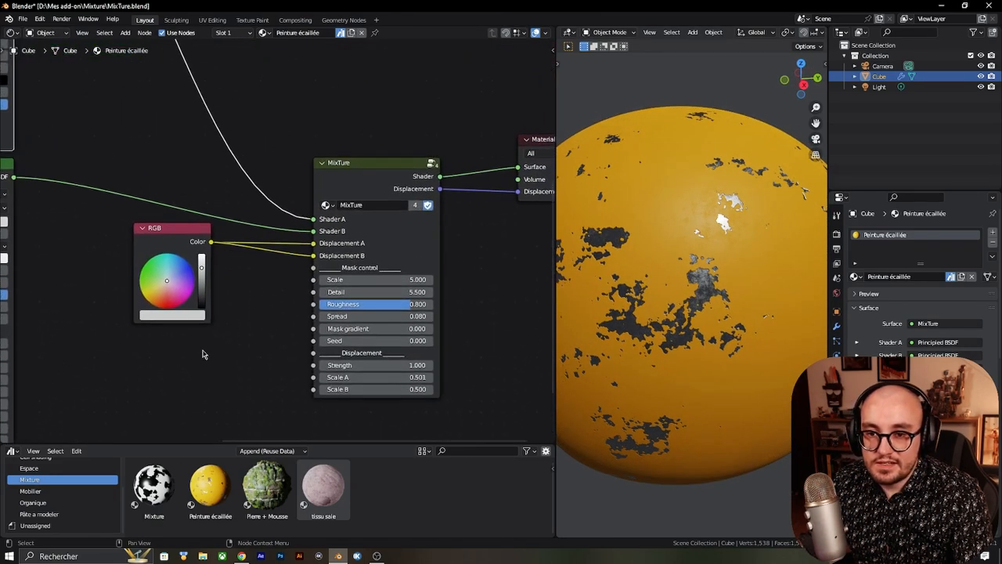
Step: Select the RGB node and examine its single grey color alongside the MixTure node's mask and displacement settings
middle_drag(225, 330, 228, 295)
scroll(245, 282, up, 1)
scroll(354, 206, up, 2)
scroll(247, 258, down, 2)
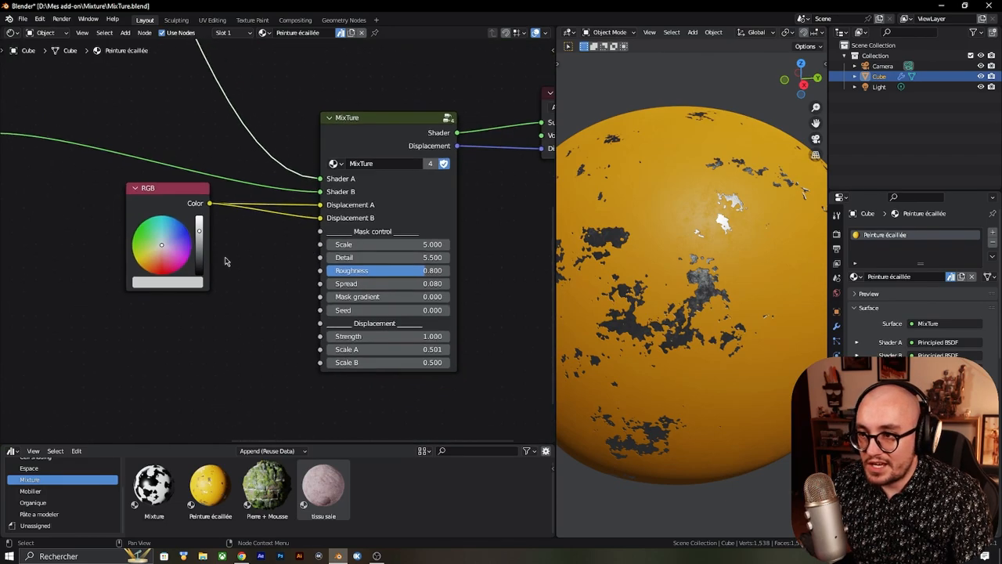
click(172, 203)
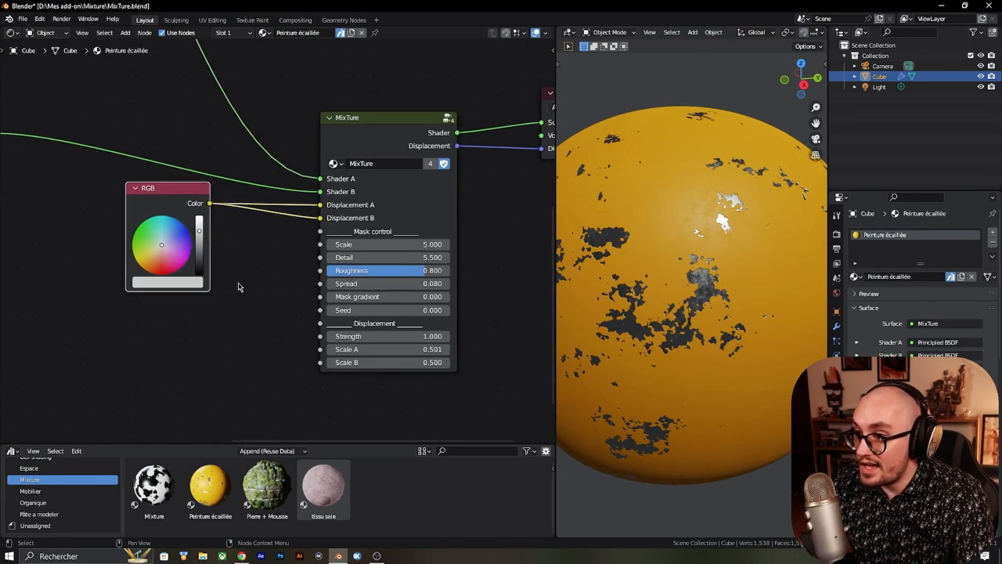
scroll(238, 283, up, 1)
middle_drag(224, 265, 196, 256)
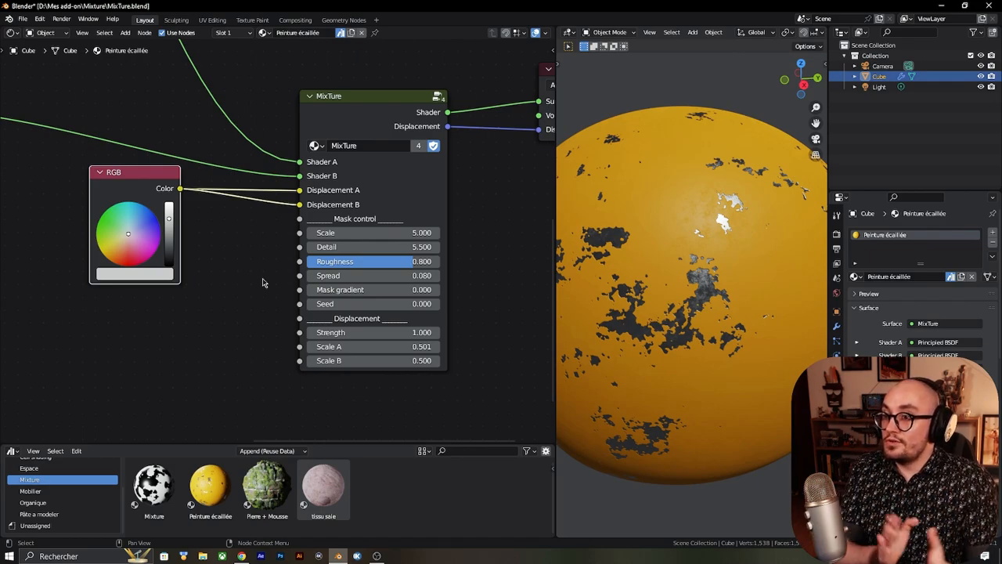
Step: Try the MixTure node's displacement Scale A at 0.5 and 0.7, comparing the paint relief on the sphere
scroll(329, 408, up, 6)
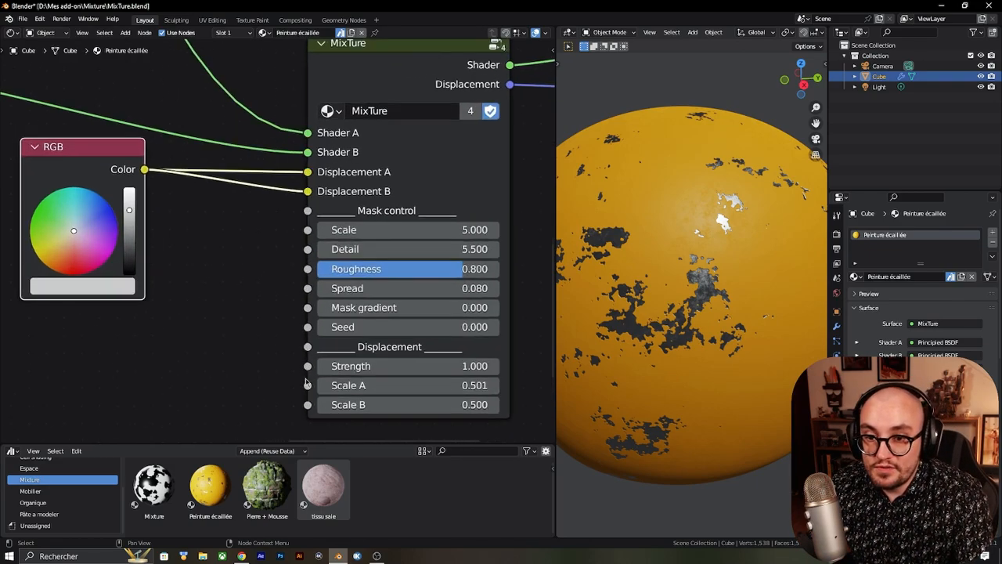
middle_drag(293, 378, 169, 264)
scroll(373, 288, up, 2)
click(351, 296)
text(0.5)
key(Return)
middle_drag(658, 334, 661, 295)
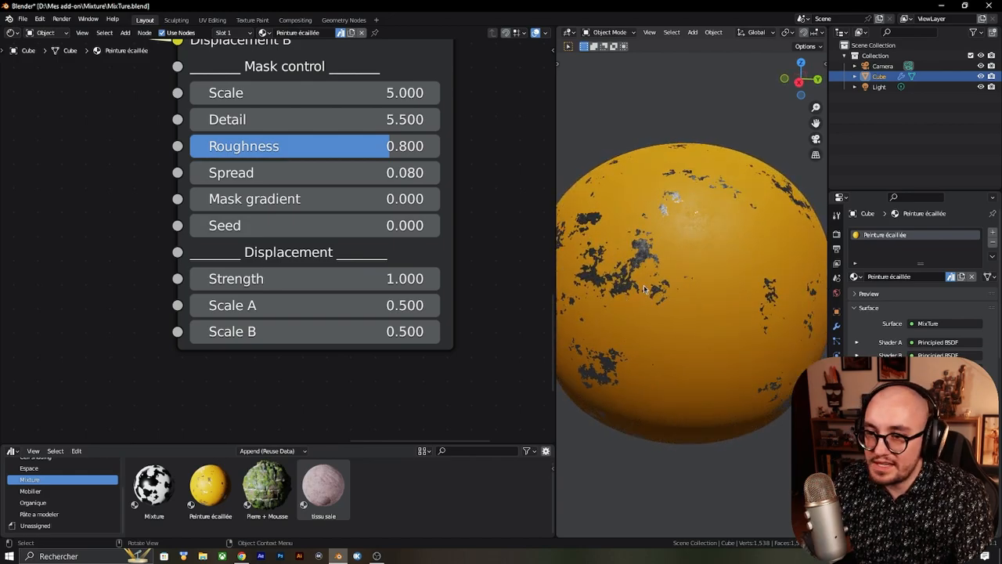
drag(341, 311, 358, 311)
middle_drag(674, 212, 718, 212)
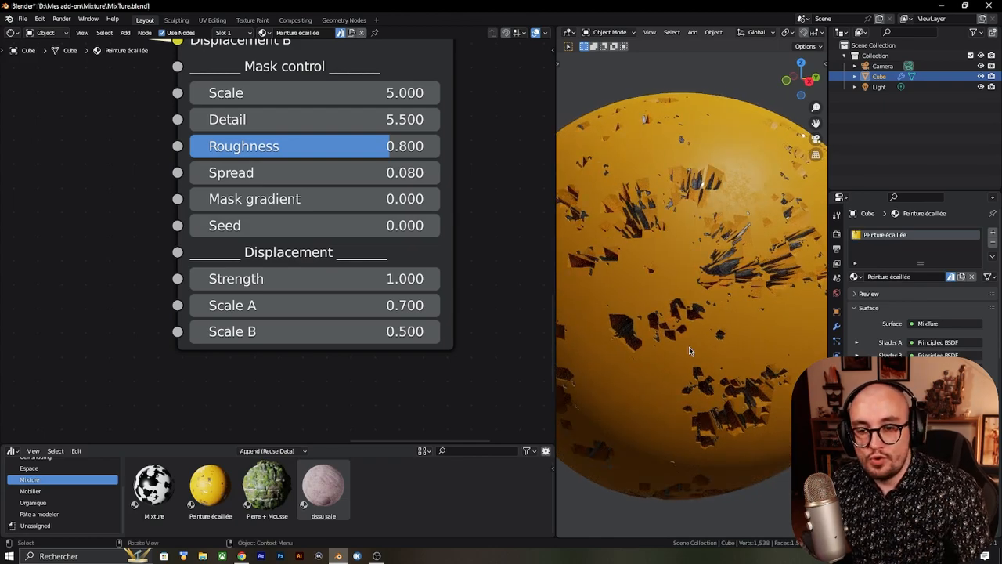
Step: Set the MixTure node's displacement Scale A to 0.501 and inspect the flaked paint edges up close
click(380, 304)
text(0.50)
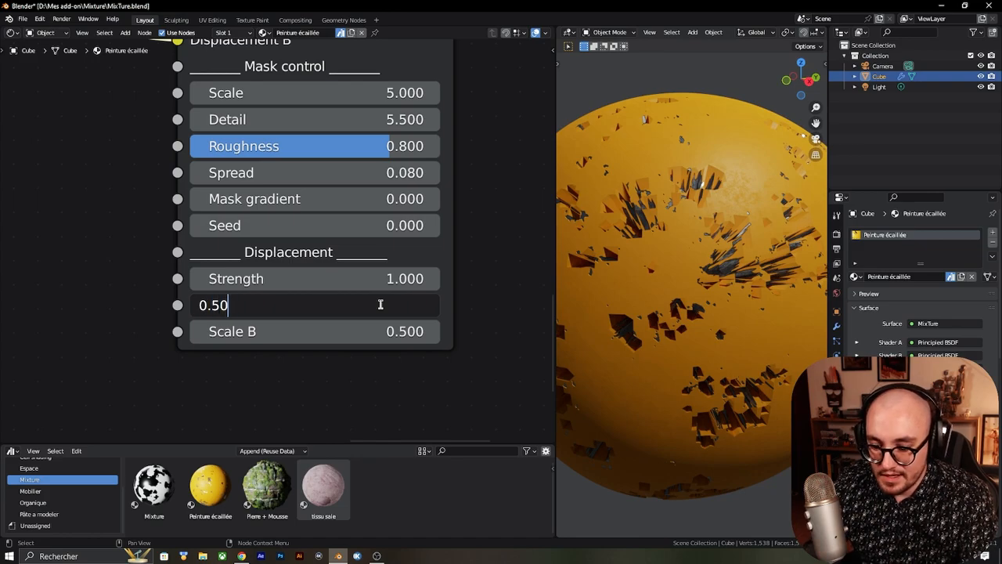
text(1)
key(Return)
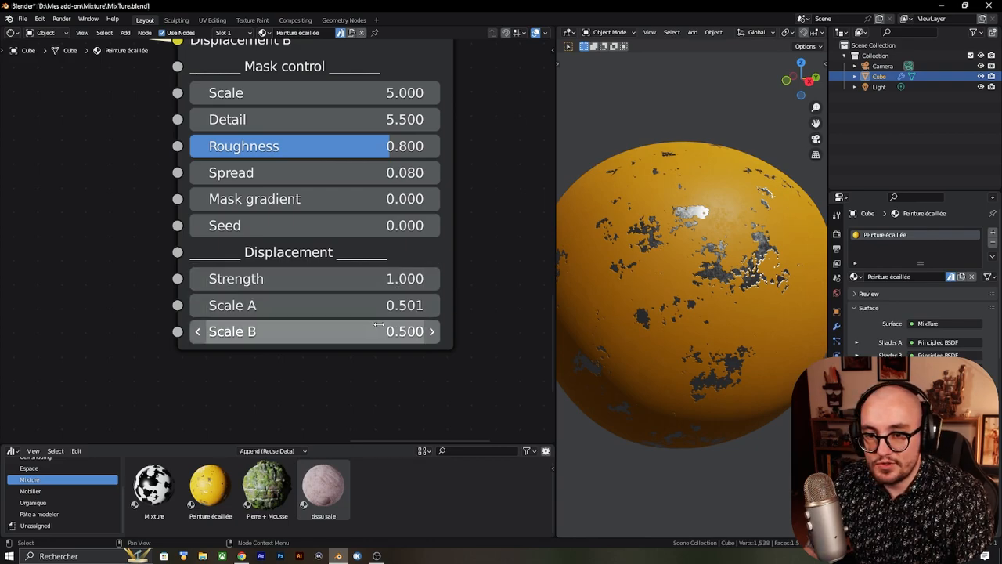
mouse_move(686, 313)
middle_down()
mouse_move(670, 295)
mouse_move(680, 297)
middle_up()
scroll(670, 290, up, 6)
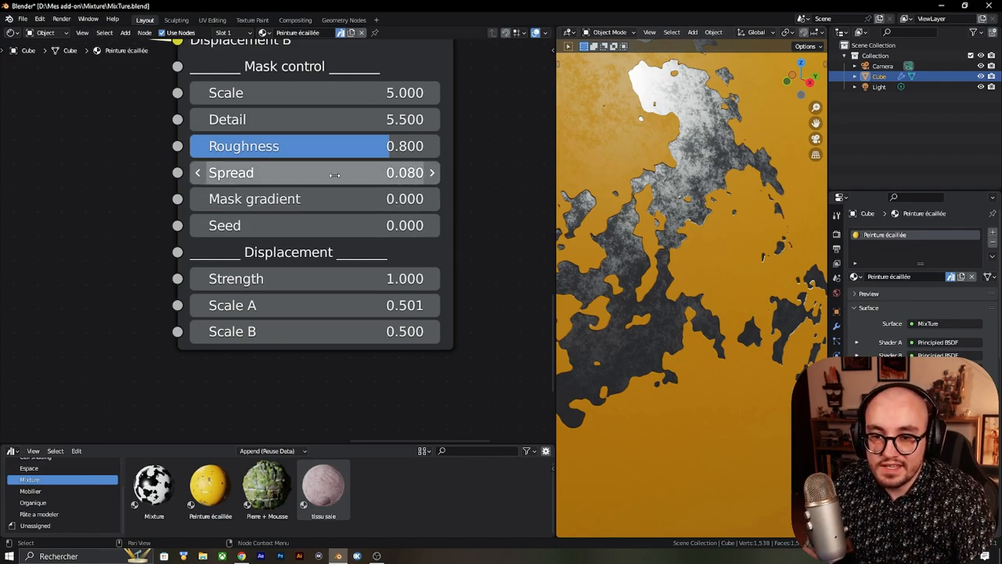
Step: Try a MixTure mask Spread of -0.5 and undo the change
scroll(423, 227, down, 3)
mouse_move(296, 277)
mouse_down()
mouse_move(344, 277)
mouse_move(296, 277)
mouse_up()
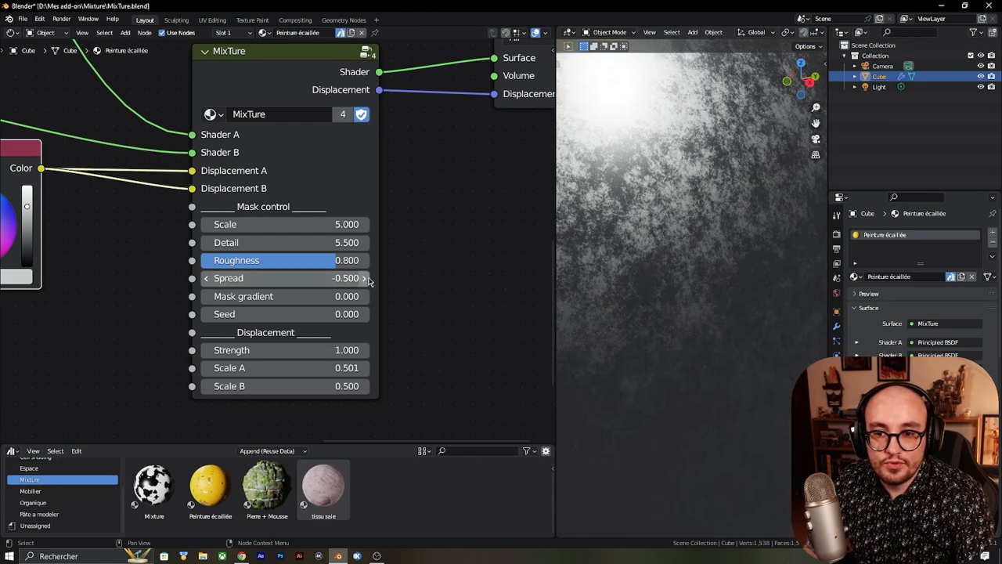
scroll(282, 247, down, 3)
scroll(631, 289, down, 4)
key(ctrl+z)
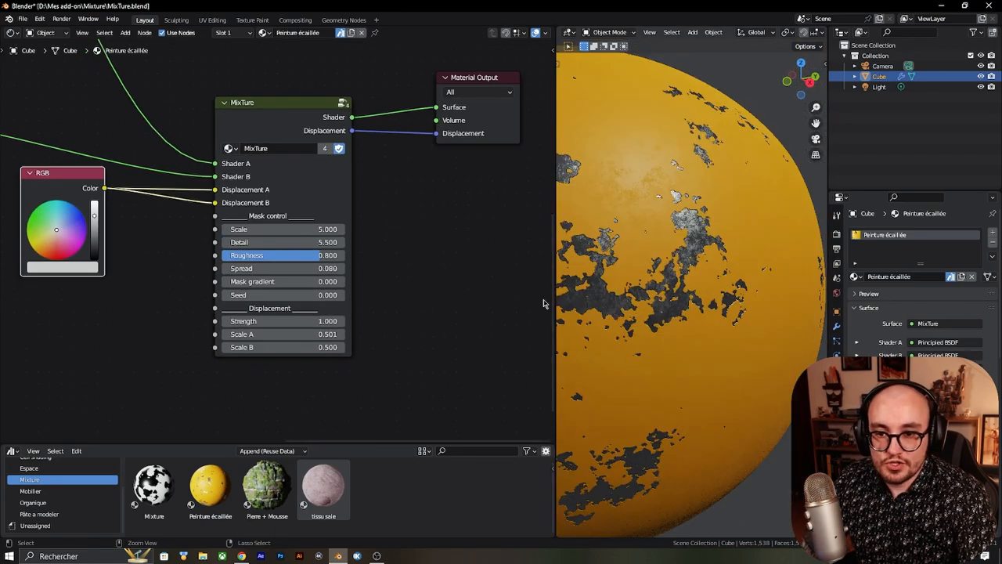
Step: Set the MixTure mask's Roughness to 1, Detail to 7.7, Spread to 0.04 and Mask gradient to 0.06, and inspect the surface
drag(316, 248, 345, 256)
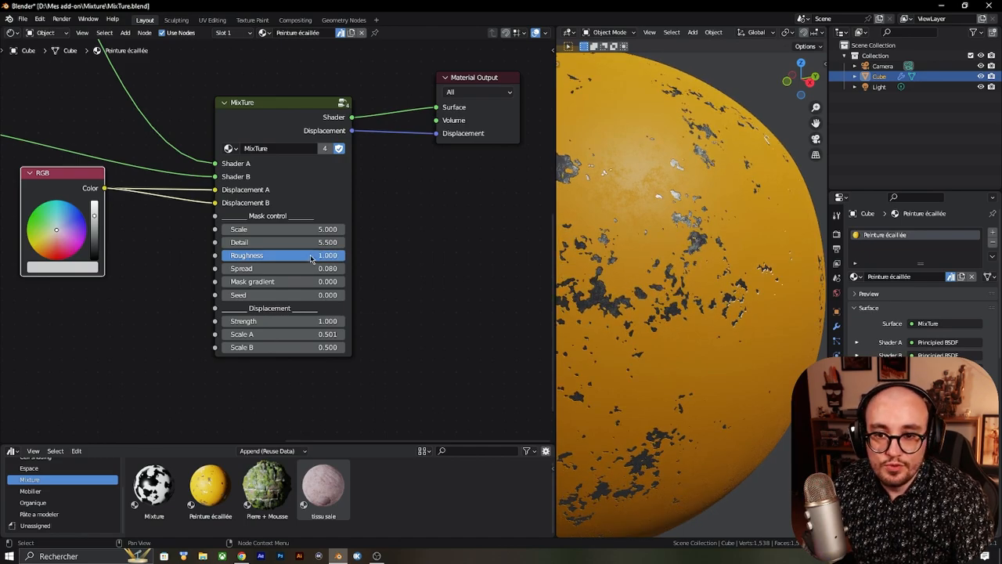
drag(315, 243, 337, 243)
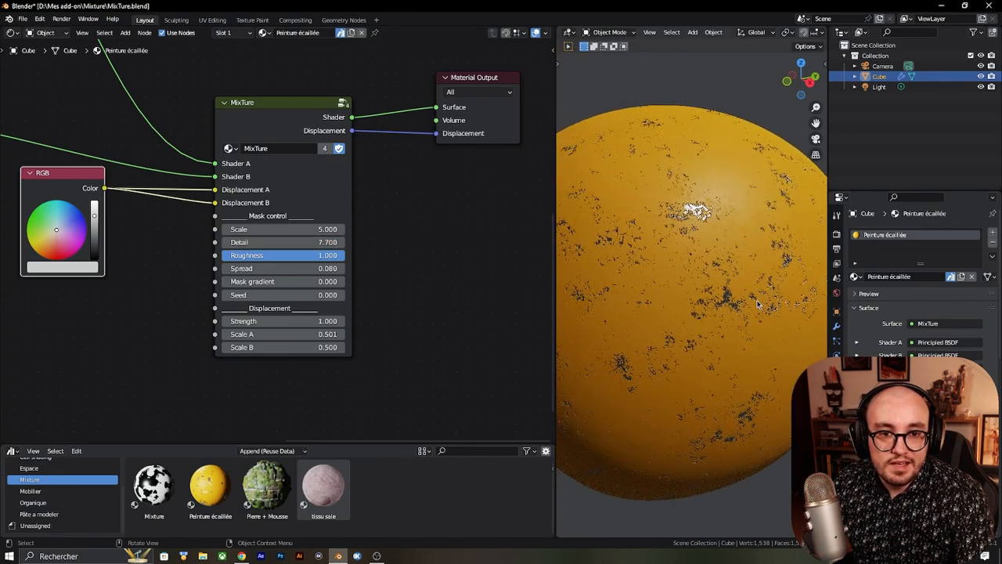
mouse_move(277, 270)
shift+mouse_down()
mouse_move(294, 270)
mouse_move(269, 270)
shift+mouse_up()
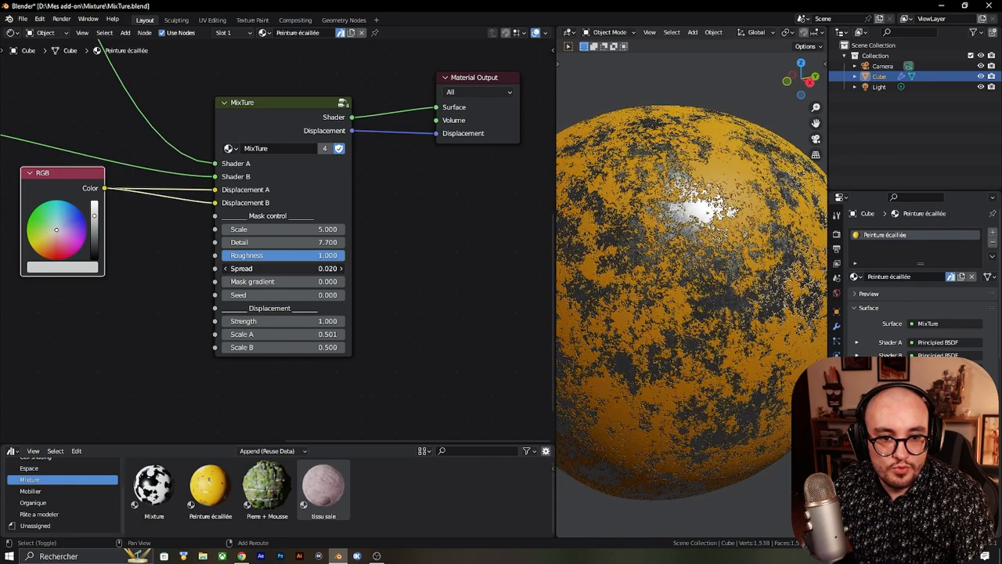
shift+drag(295, 283, 306, 282)
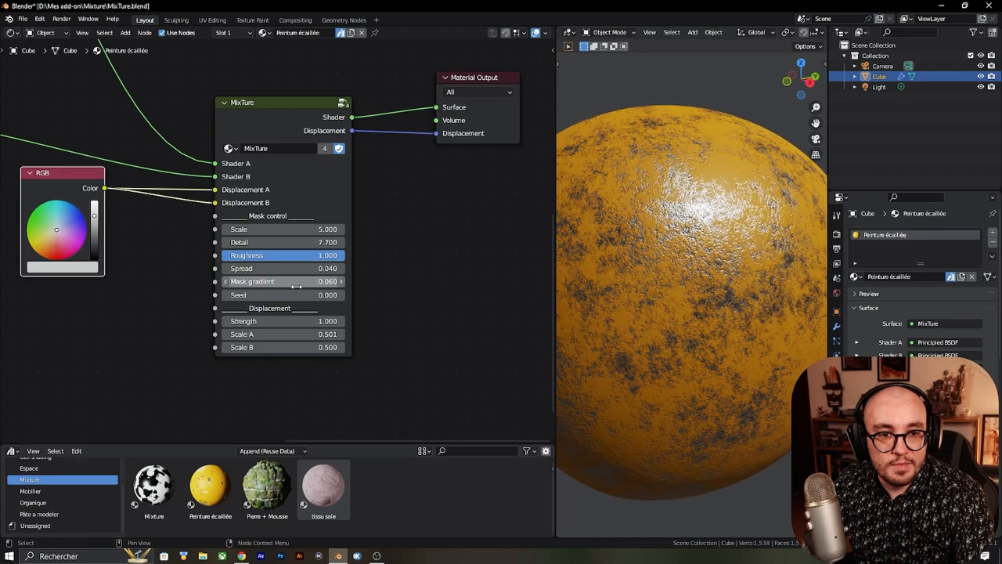
middle_drag(643, 286, 644, 297)
scroll(643, 297, up, 4)
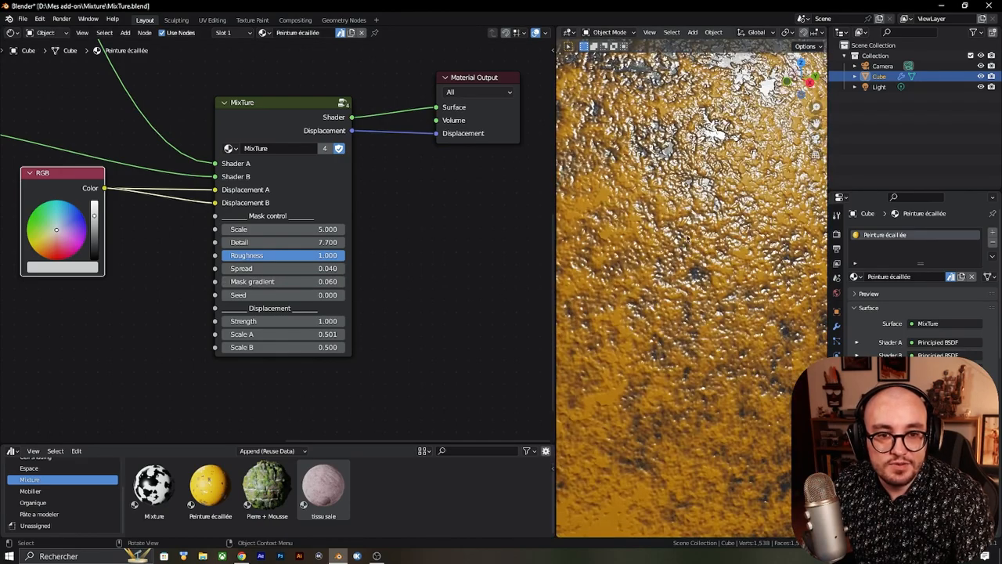
scroll(709, 186, down, 3)
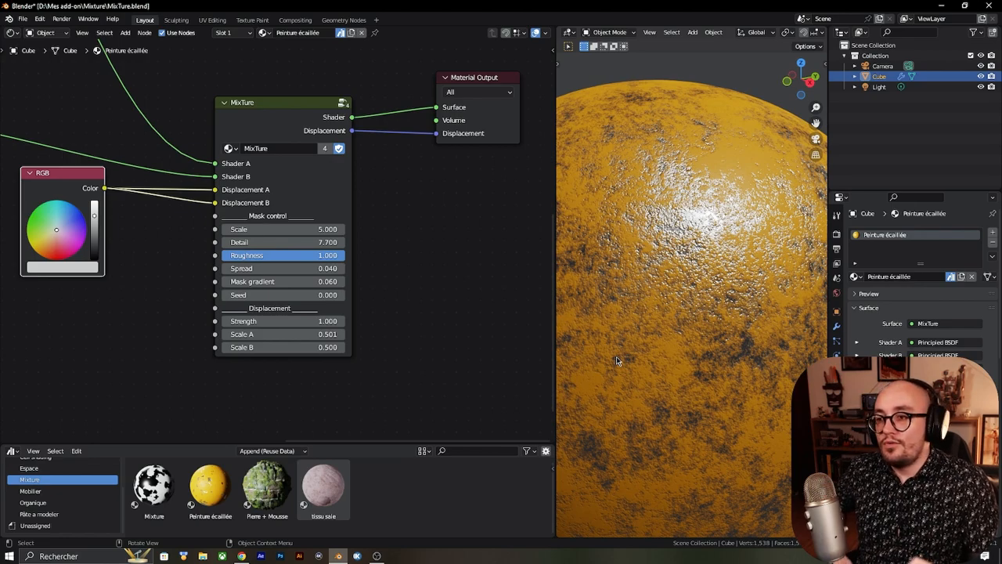
Step: Switch the cube's material to tissu sale and view the whole sphere and its complete node tree
click(856, 277)
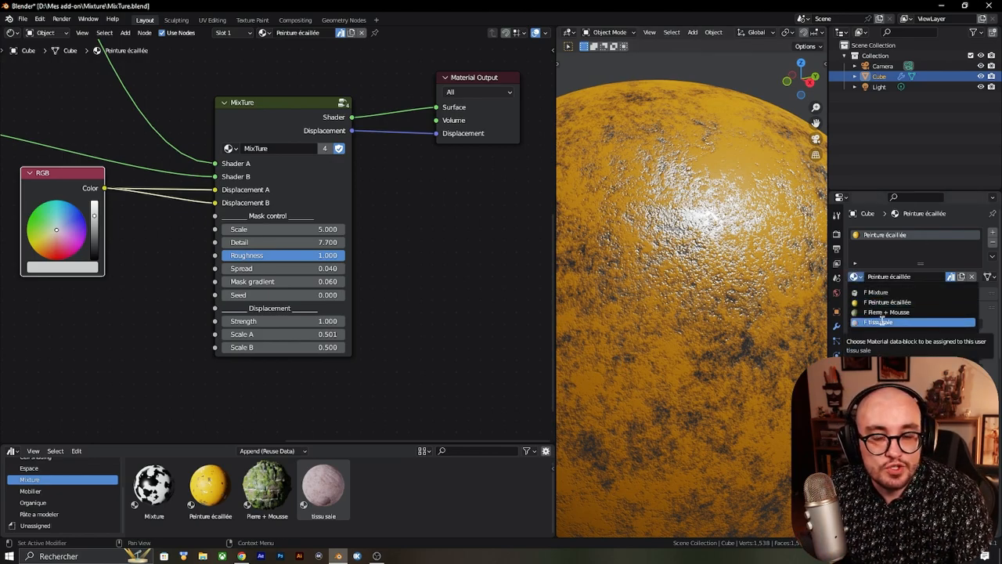
click(880, 321)
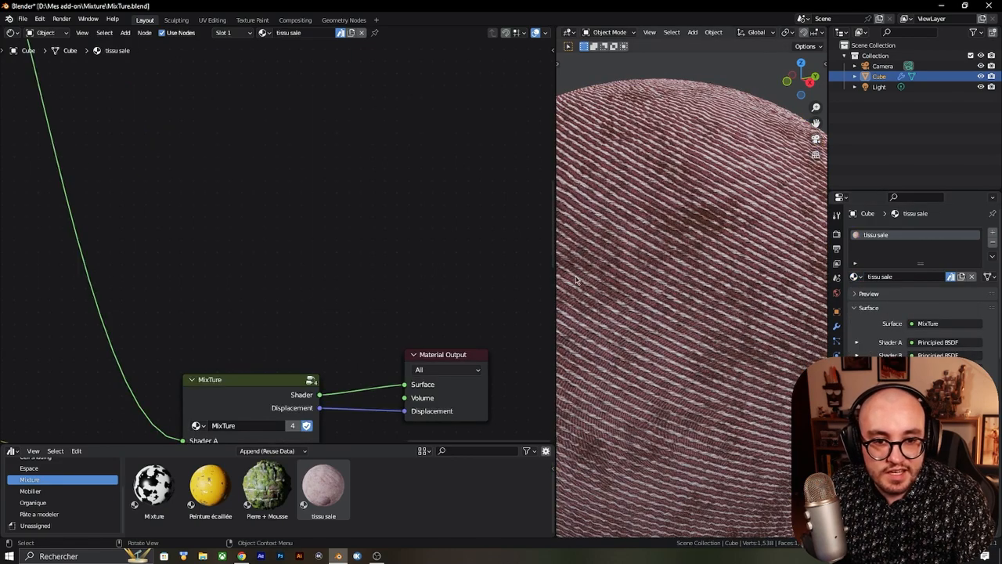
scroll(616, 276, down, 5)
scroll(287, 270, down, 6)
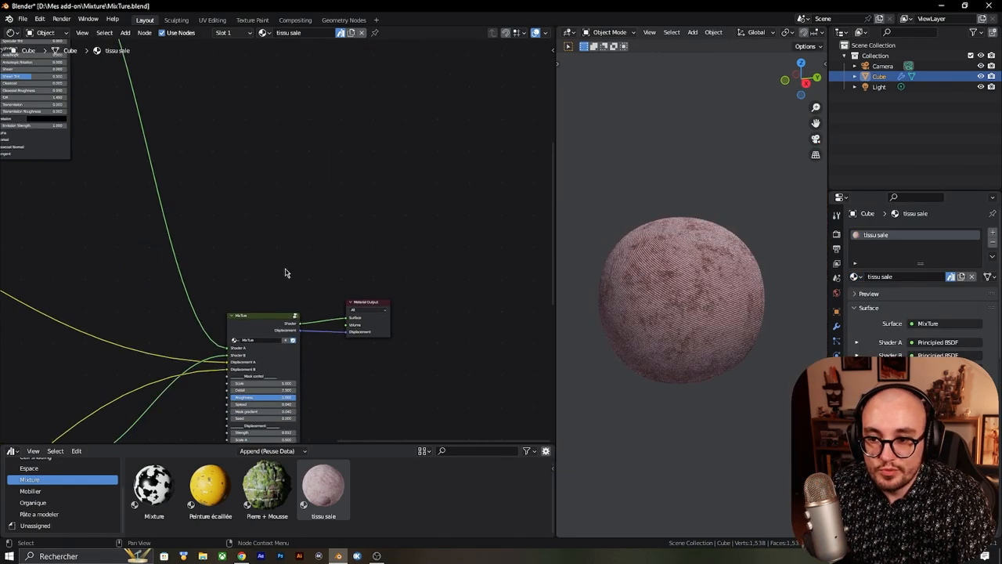
scroll(276, 199, down, 4)
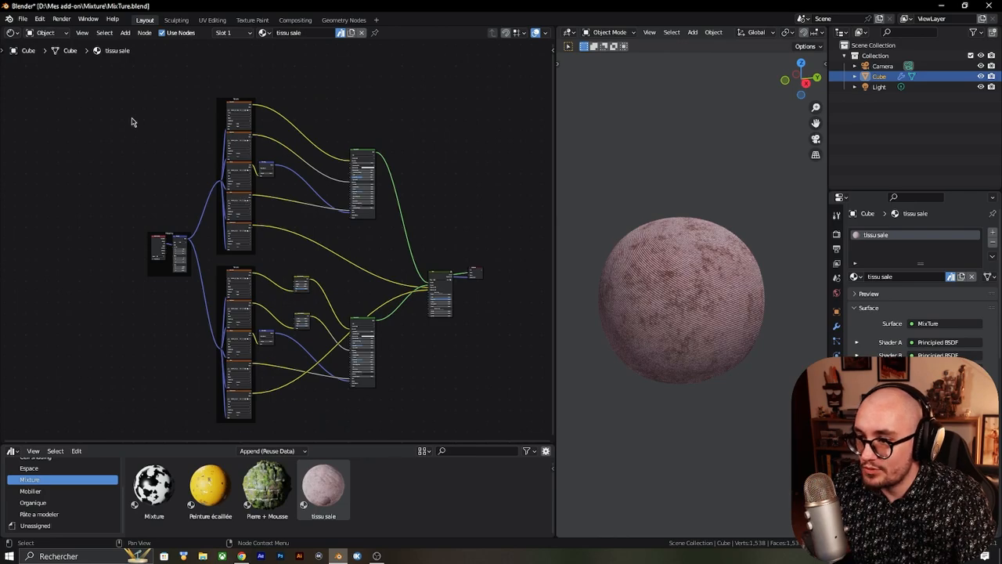
Step: Select the shared mapping nodes of tissu sale and trace their link to the lower texture set
middle_drag(346, 258, 309, 193)
scroll(274, 208, up, 5)
mouse_move(40, 120)
mouse_down()
mouse_move(101, 203)
mouse_move(95, 242)
mouse_up()
middle_drag(167, 311, 180, 270)
scroll(180, 271, up, 1)
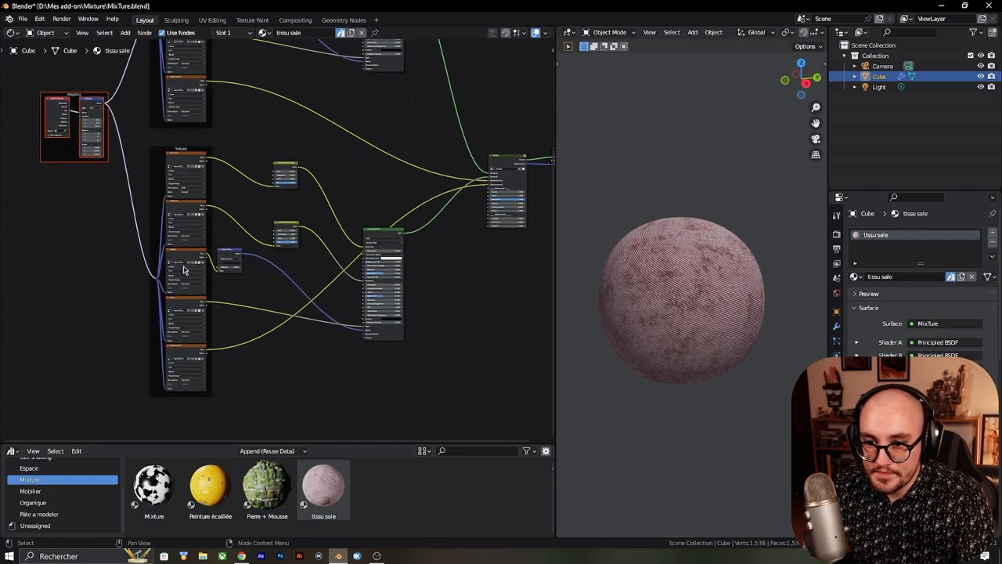
Step: Examine the Hue Saturation Value nodes driving the lower Principled BSDF's Base Color and Roughness, and compare the stains on the fabric sphere
scroll(280, 250, up, 4)
middle_drag(416, 192, 313, 276)
scroll(280, 250, up, 3)
middle_drag(145, 235, 255, 202)
scroll(155, 238, up, 5)
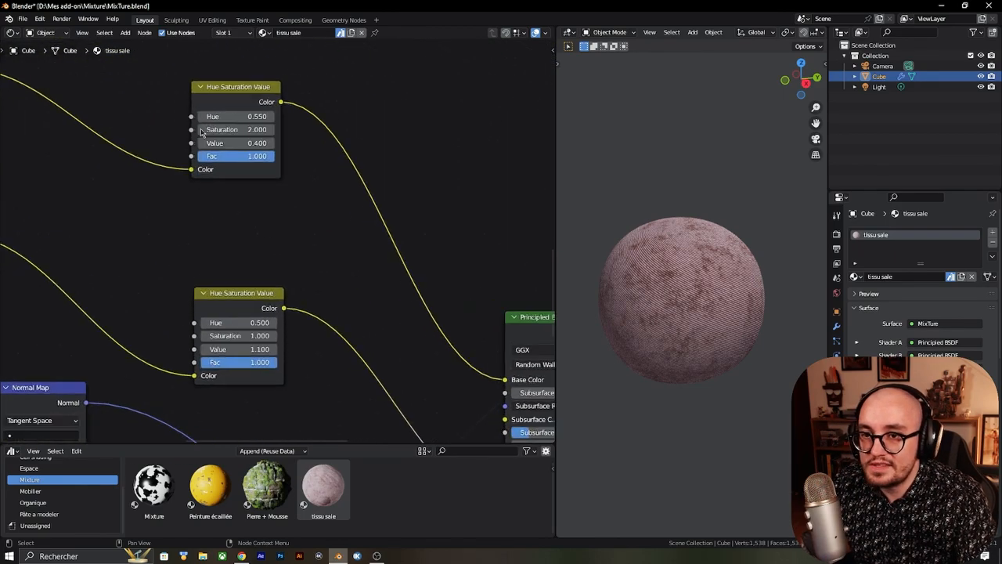
click(233, 97)
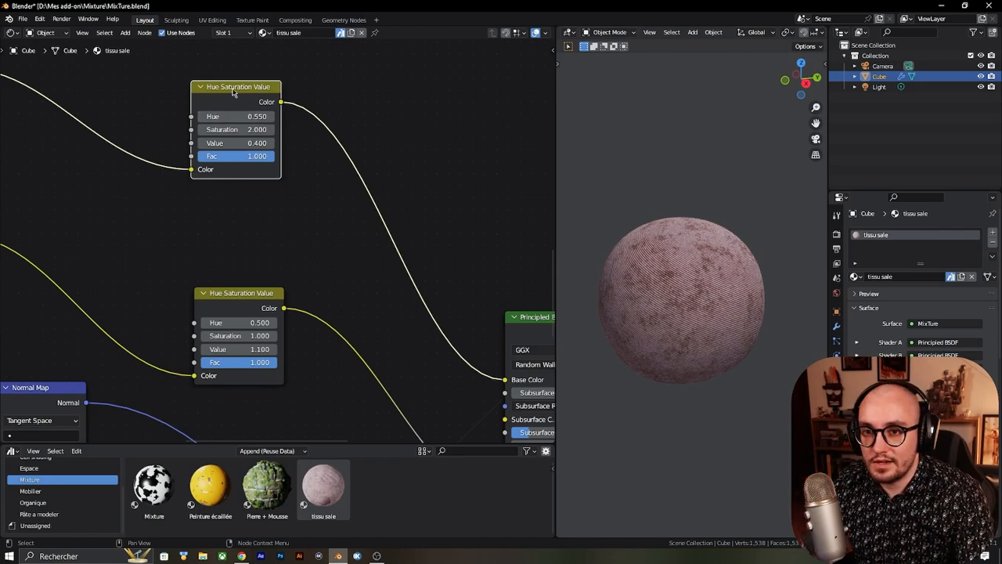
middle_drag(360, 293, 336, 191)
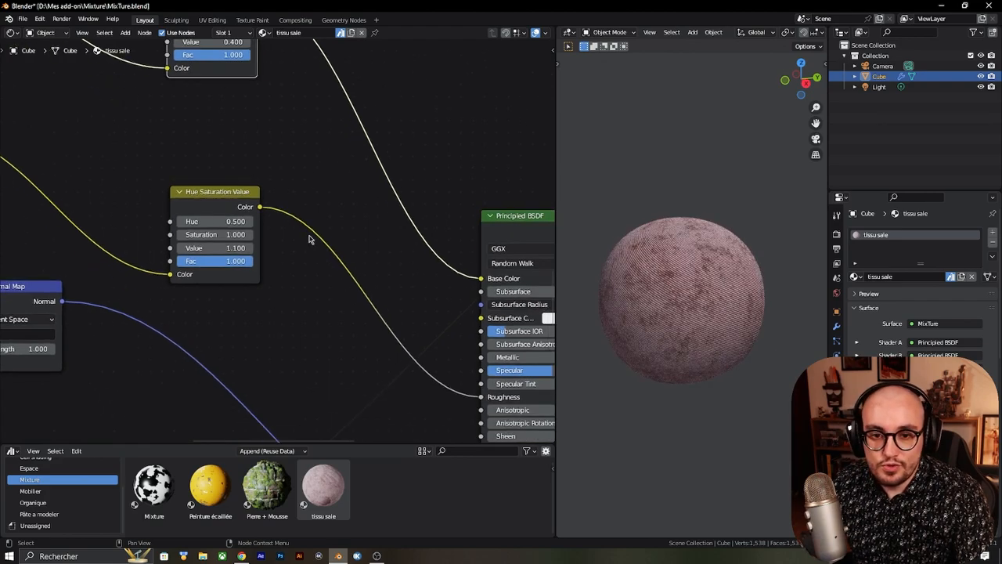
scroll(305, 183, down, 1)
middle_drag(296, 137, 312, 209)
scroll(733, 294, up, 3)
middle_drag(734, 294, 807, 301)
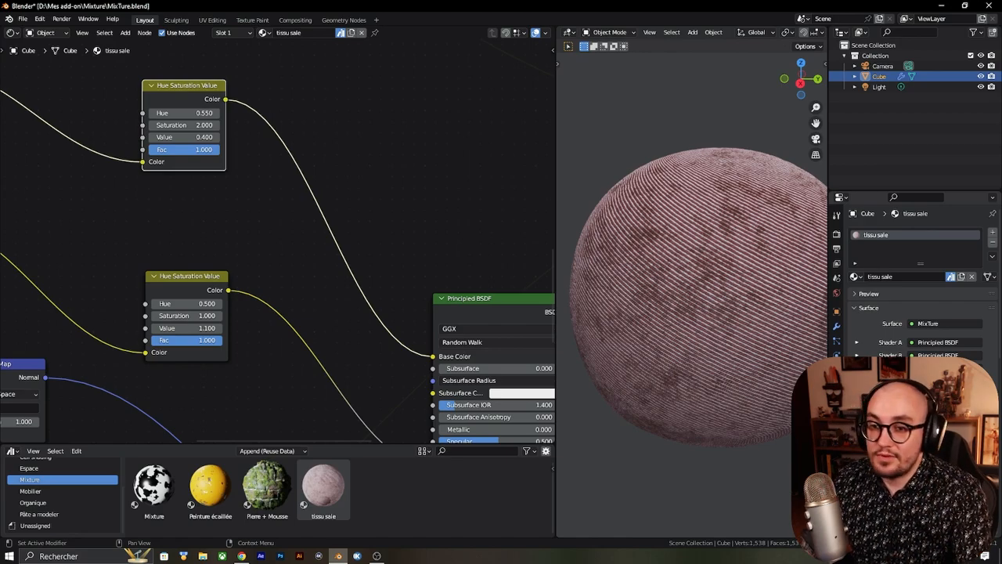
scroll(638, 312, down, 2)
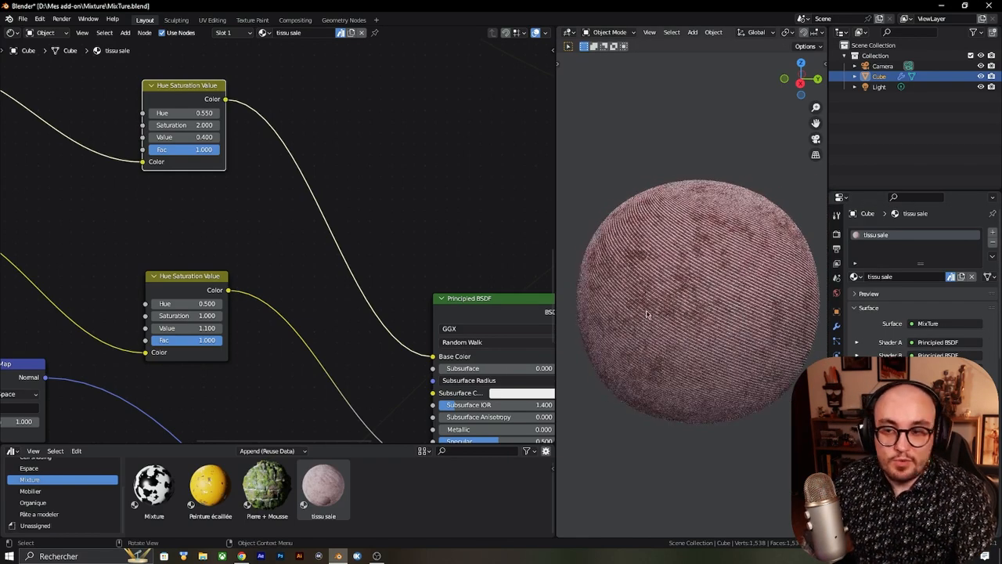